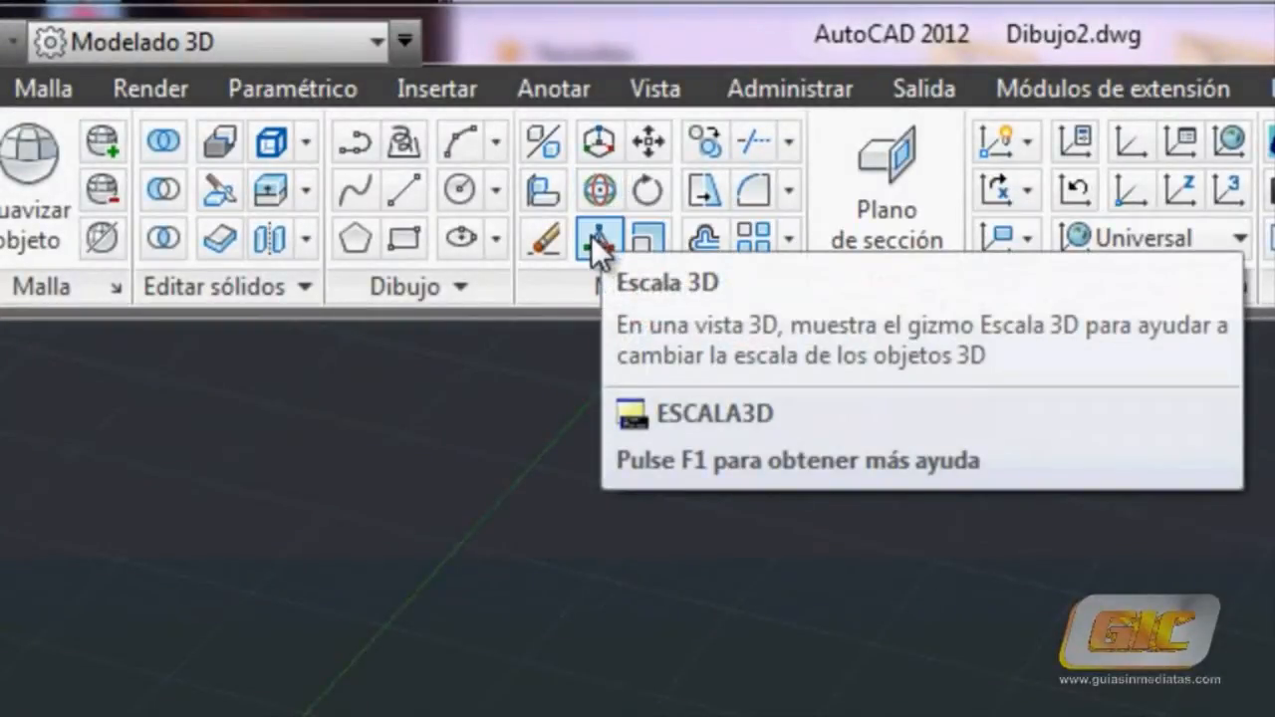
click(590, 235)
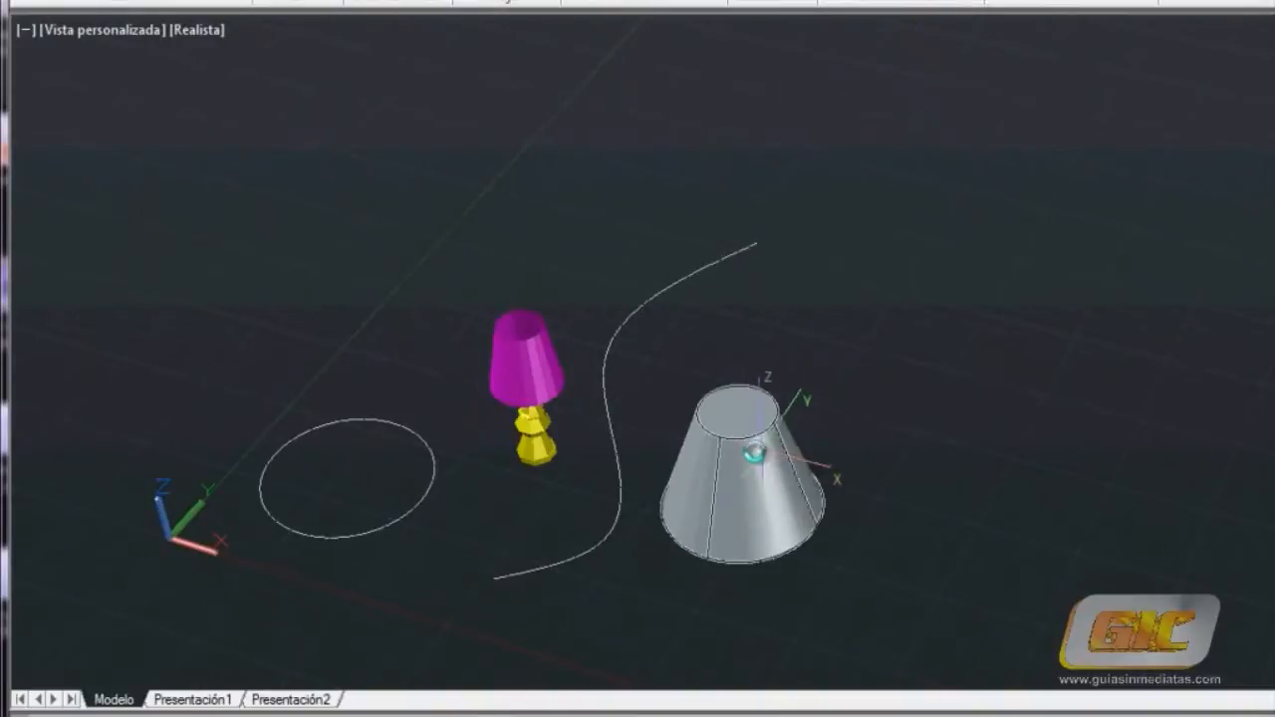
click(748, 451)
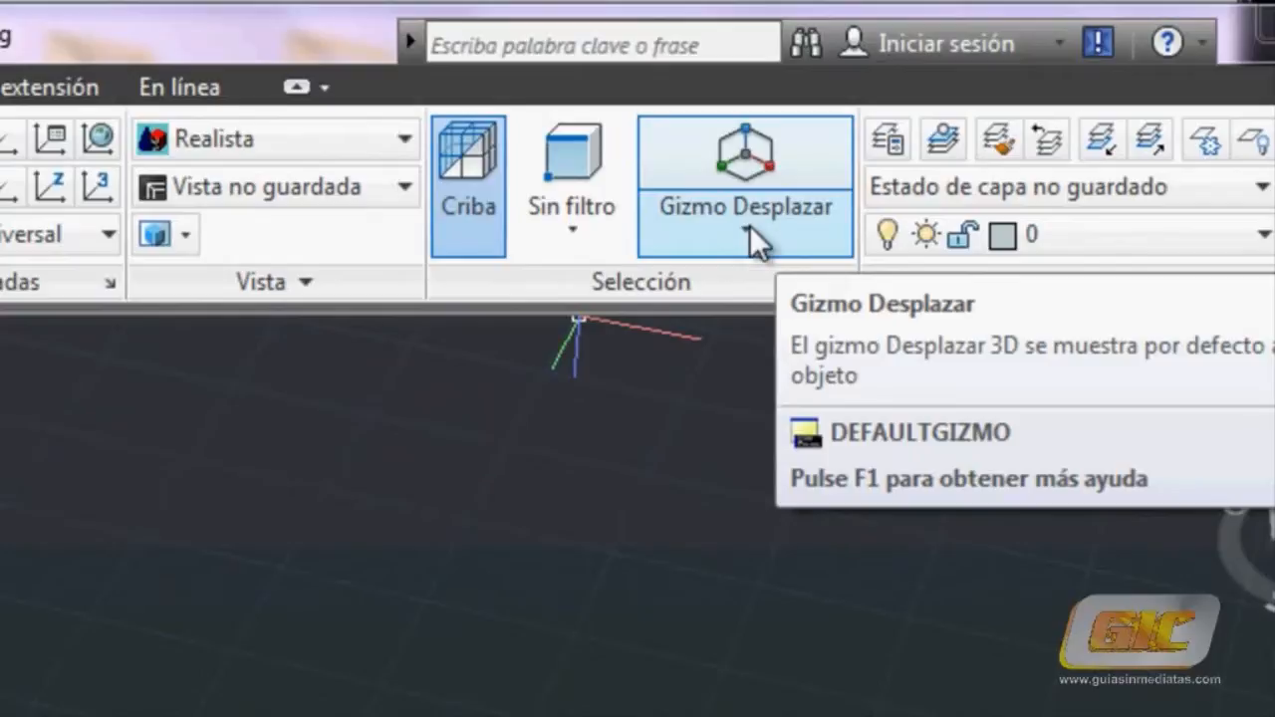
Step: Set the default gizmo to Gizmo Girar and select the grey truncated cone
click(752, 228)
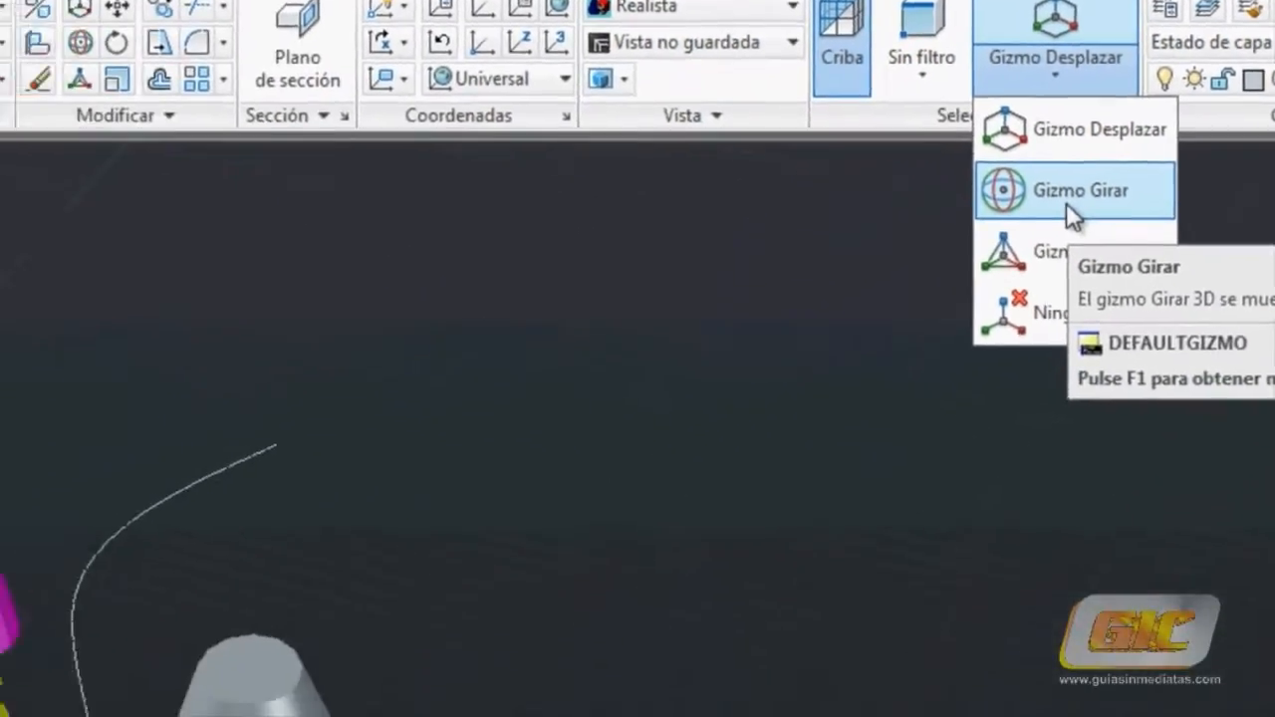
click(897, 304)
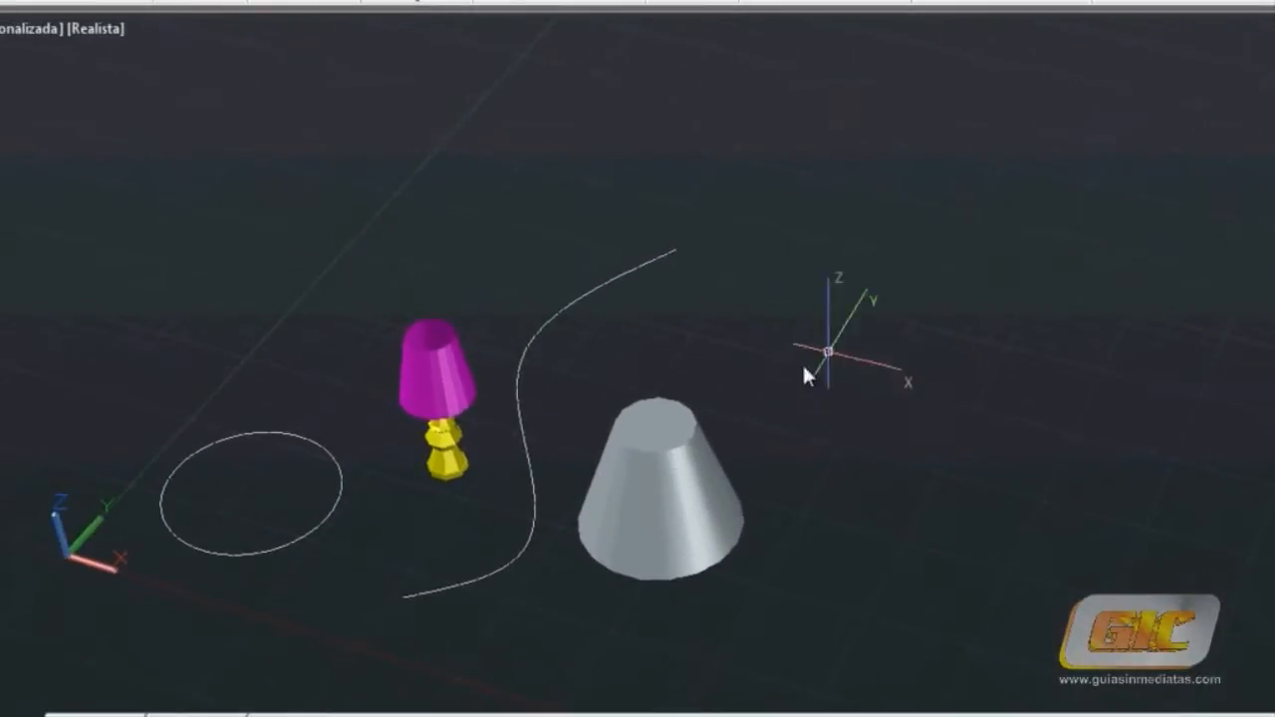
click(640, 453)
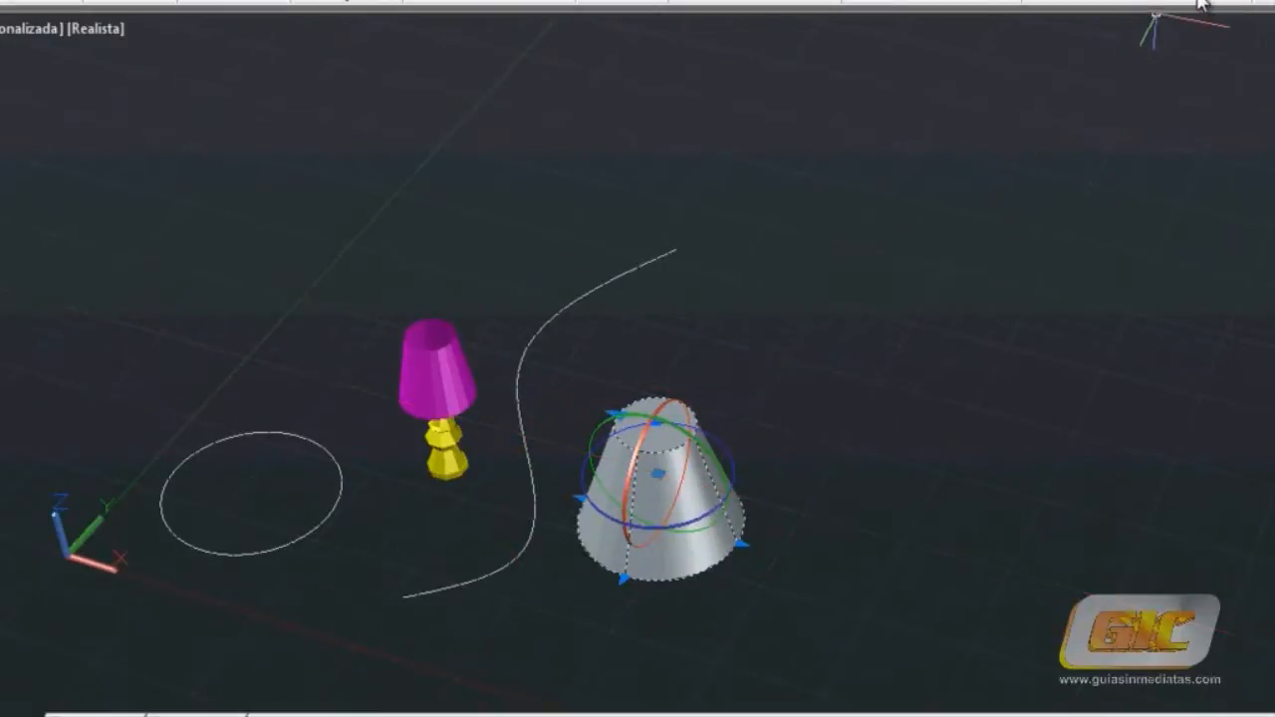
Step: Change the default gizmo to Gizmo Desplazar and move the selected cone past the far end of the spline
click(1233, 4)
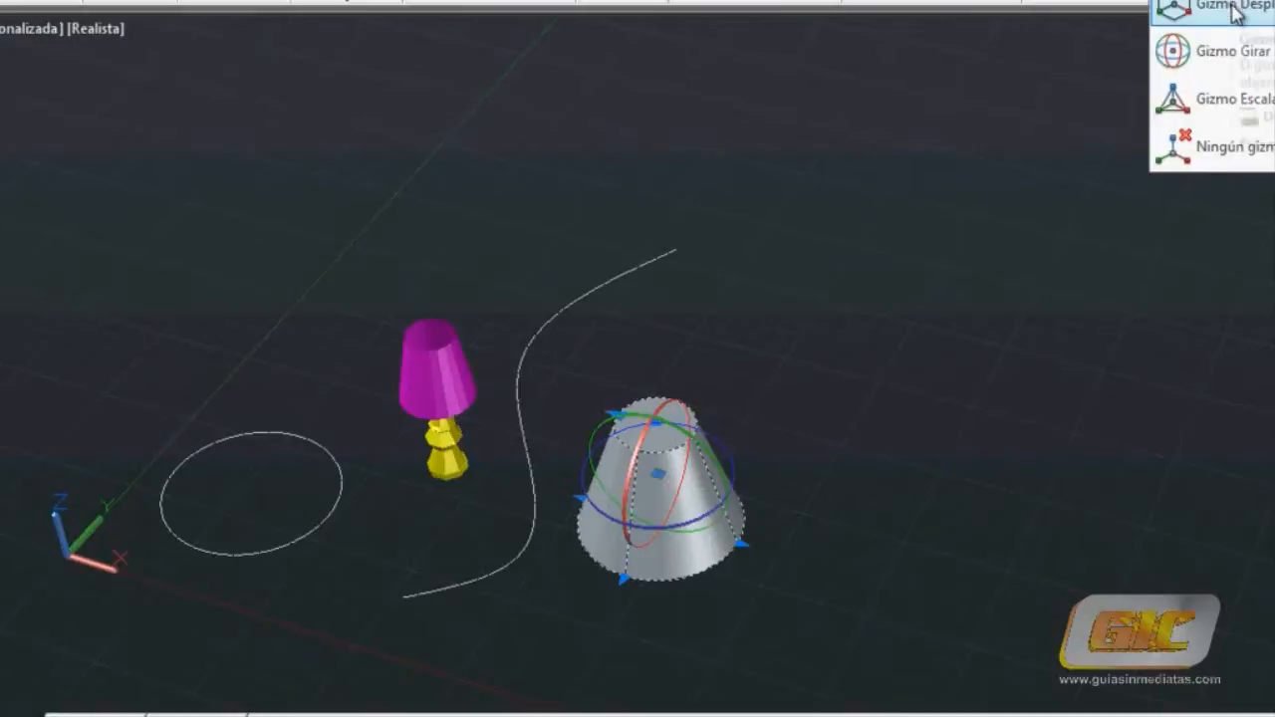
click(1234, 12)
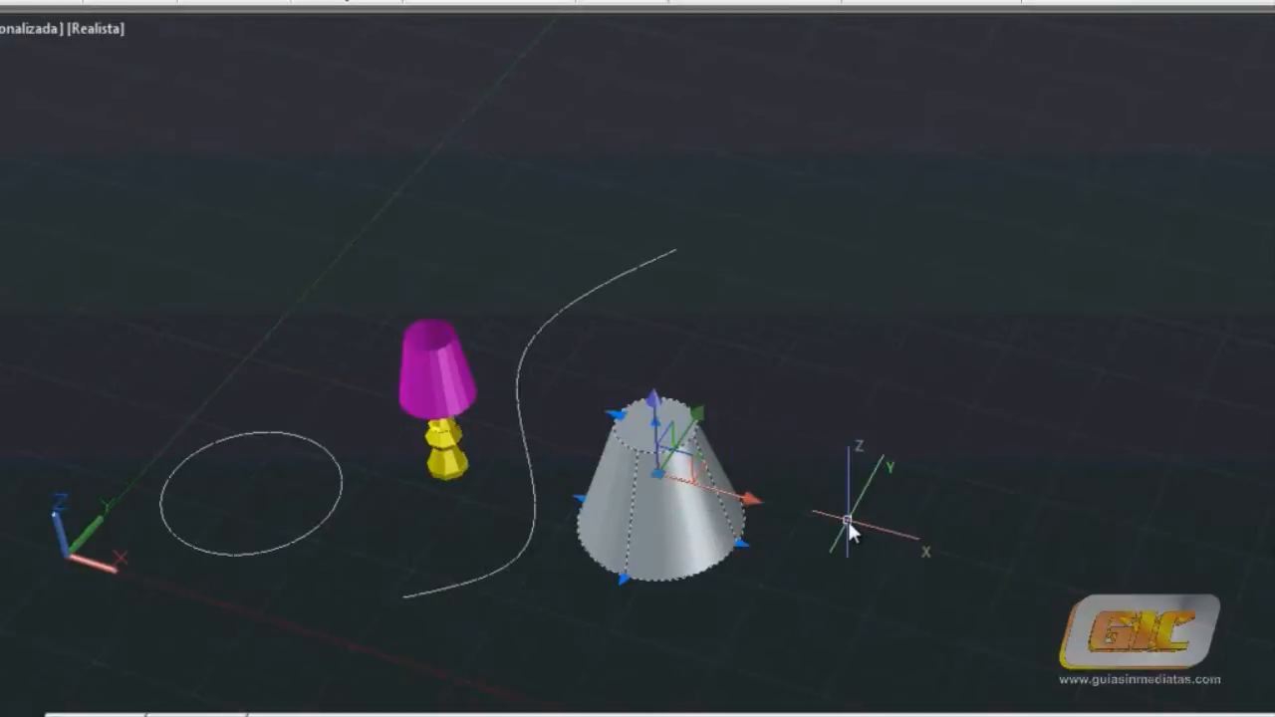
shift+middle_drag(831, 501, 525, 478)
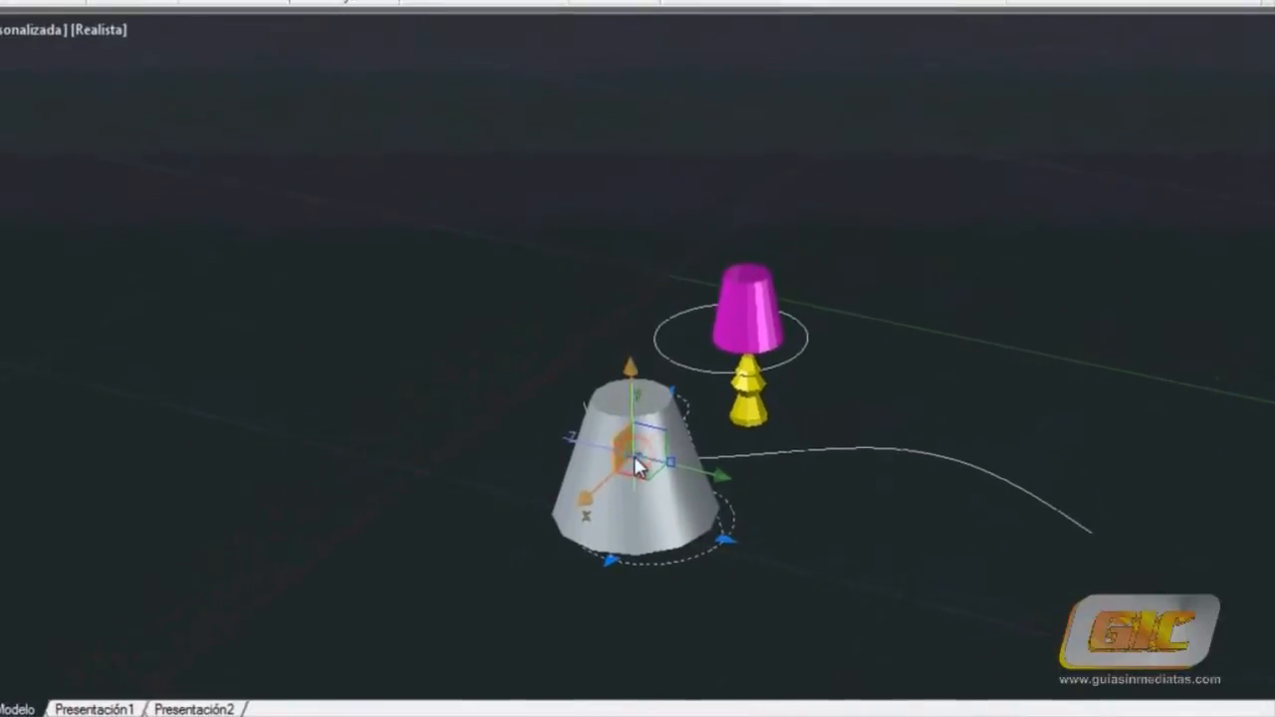
drag(629, 417, 583, 121)
drag(598, 219, 1127, 464)
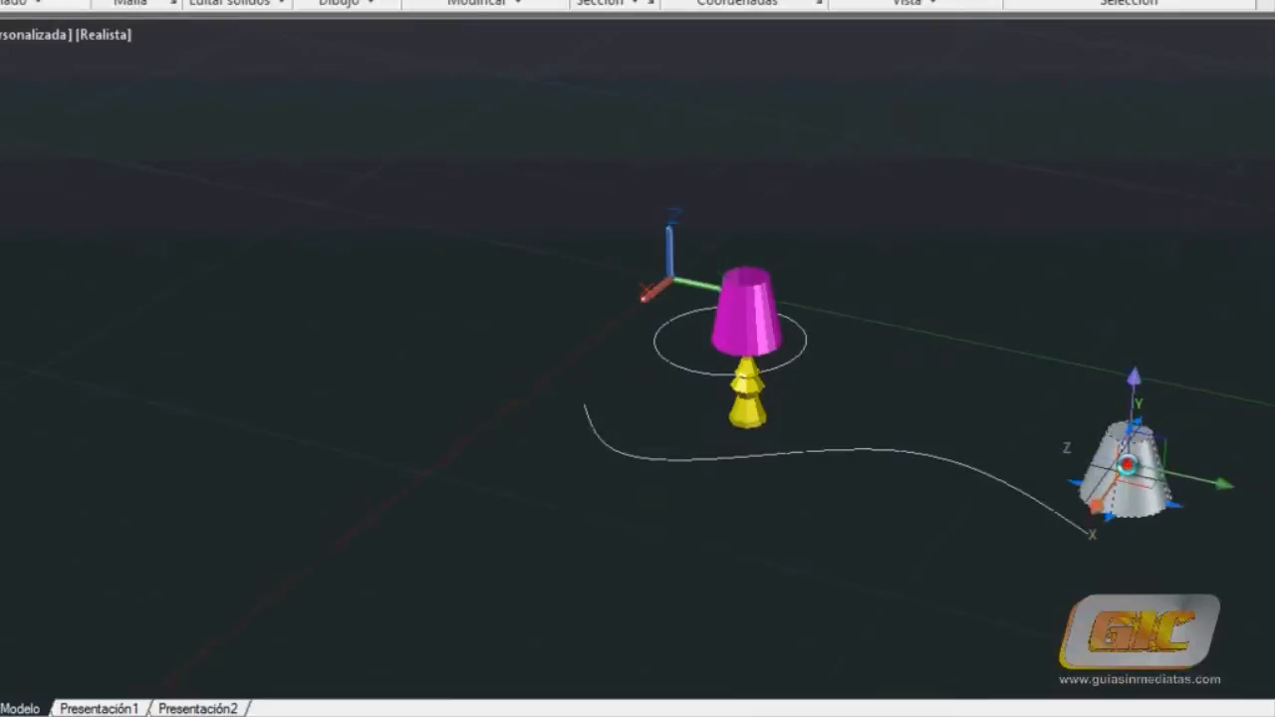
Step: Move the cone in the gizmo's XZ plane to the opposite end of the spline, and shift it downward in the YZ plane
mouse_move(1273, 550)
shift+middle_down()
mouse_move(1273, 511)
mouse_move(1262, 560)
mouse_move(1261, 549)
mouse_move(1253, 558)
shift+middle_up()
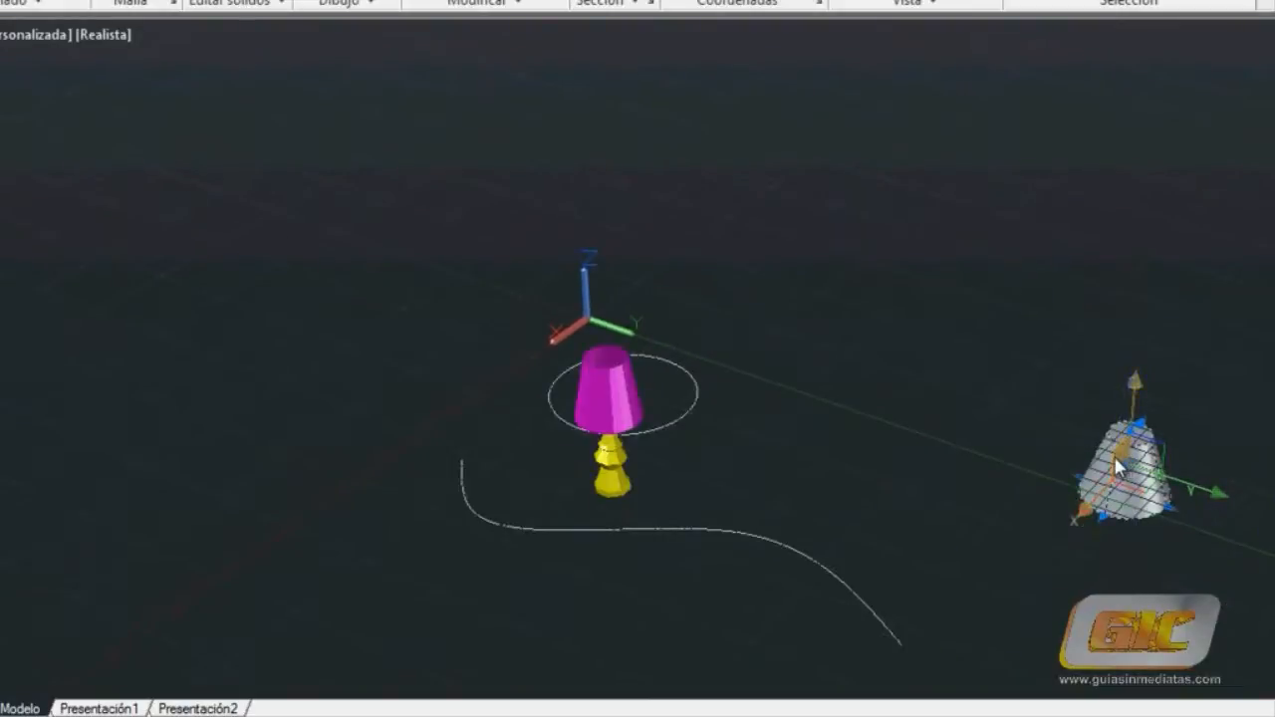
click(1118, 468)
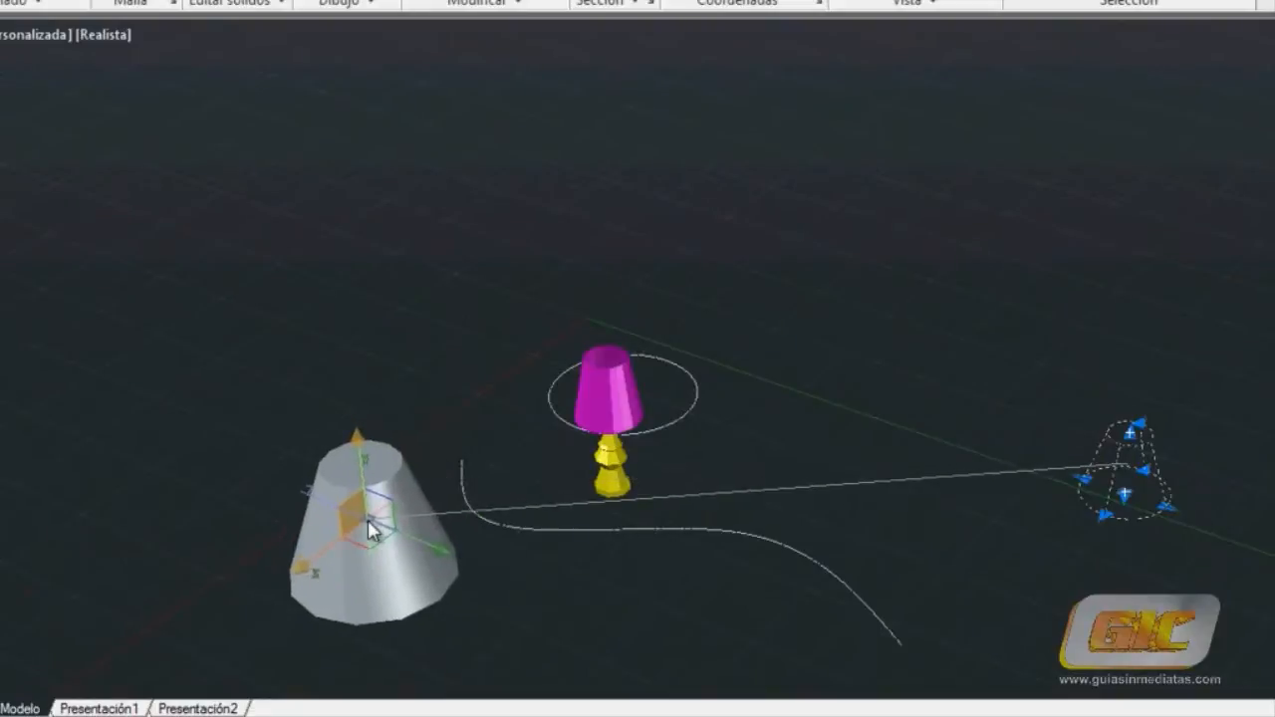
click(368, 528)
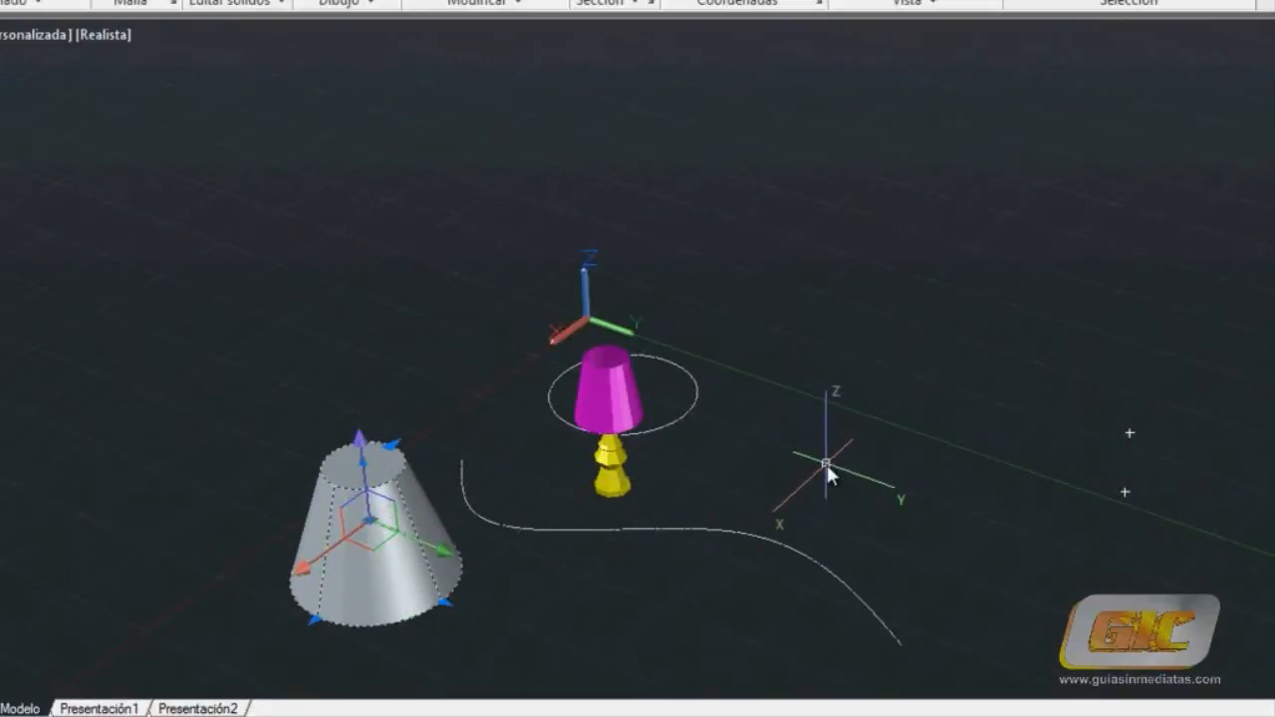
middle_drag(609, 590, 748, 449)
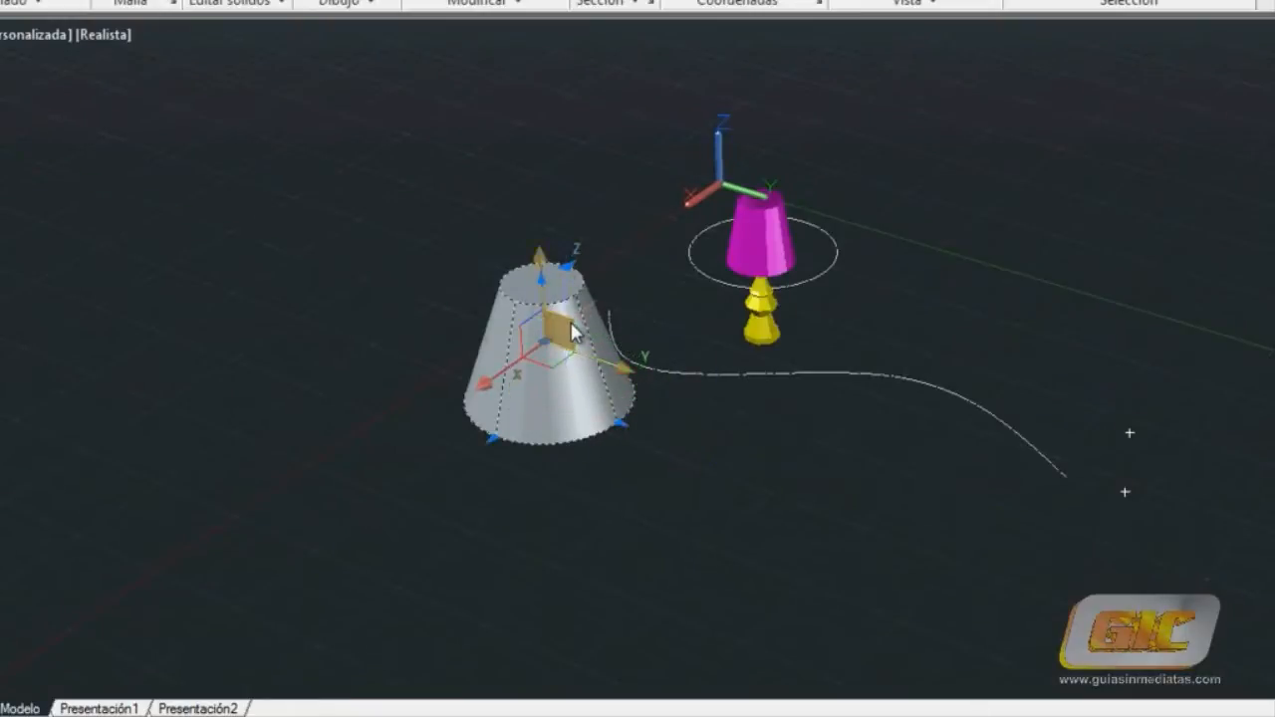
drag(571, 332, 558, 431)
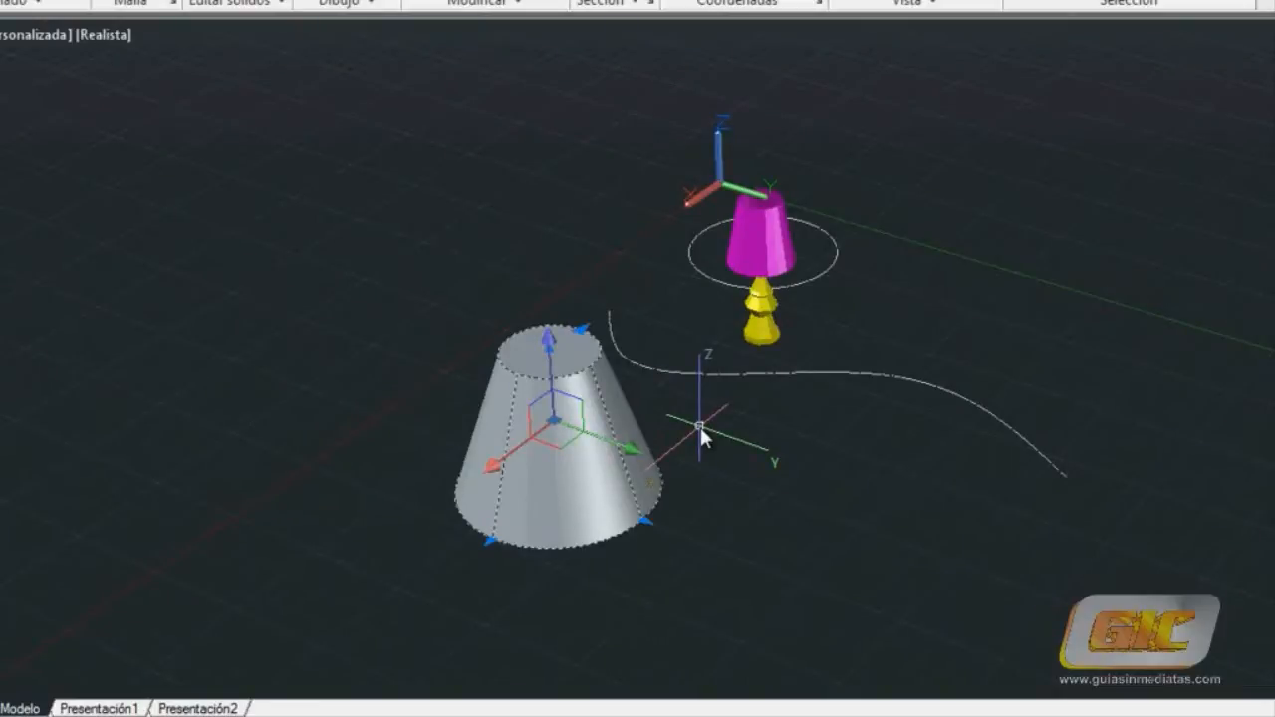
Step: Move the cone along the gizmo's Z, Y and X axes one at a time, bring it back along Y, and deselect it
click(554, 383)
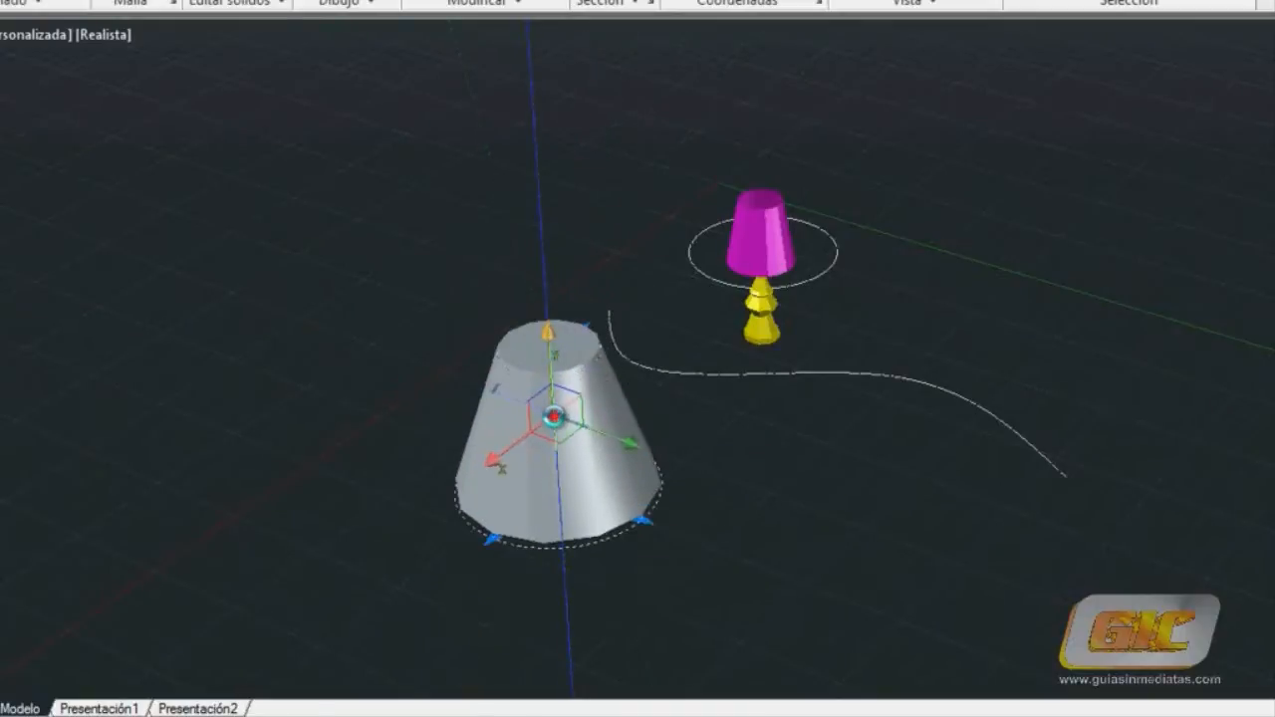
click(551, 413)
click(609, 440)
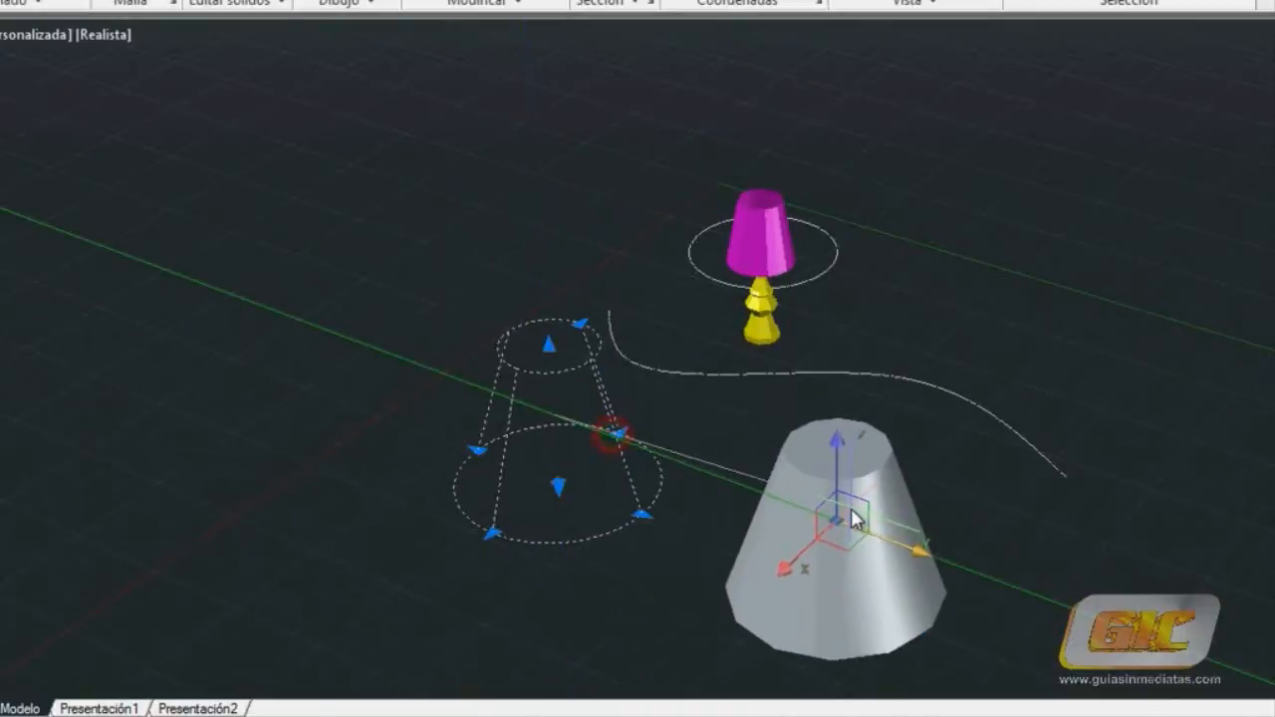
click(788, 538)
click(814, 561)
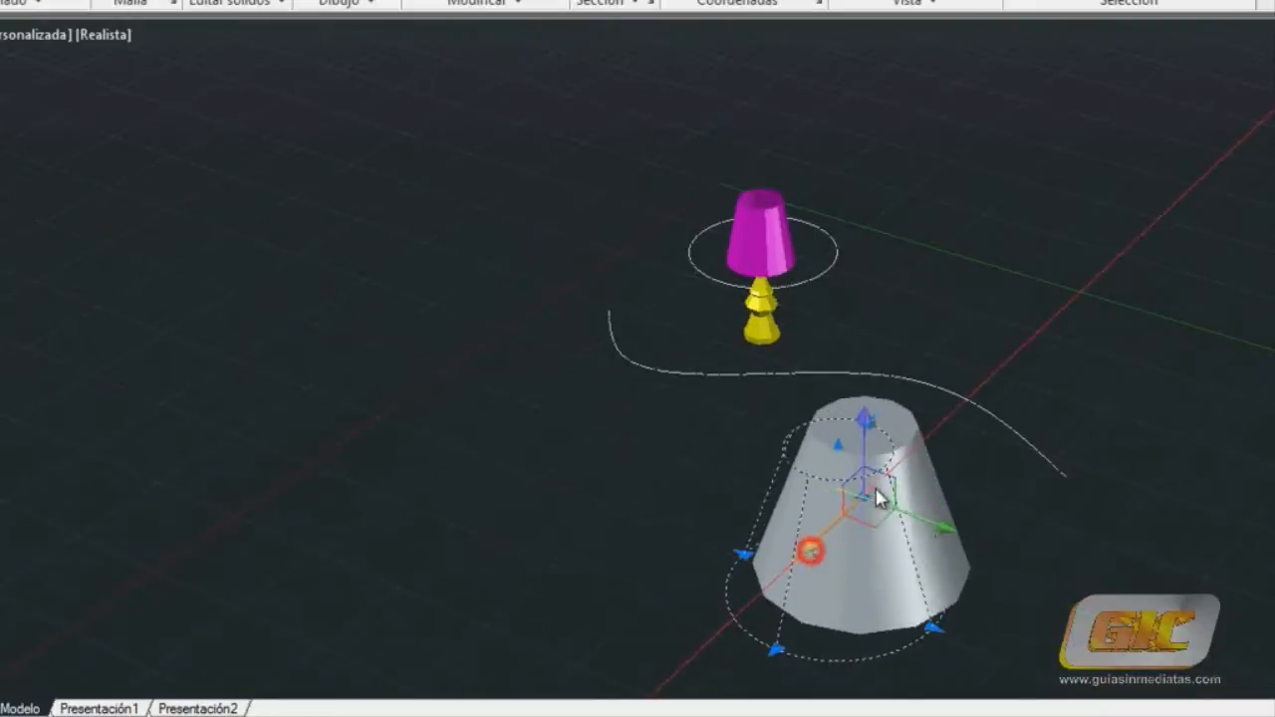
click(884, 517)
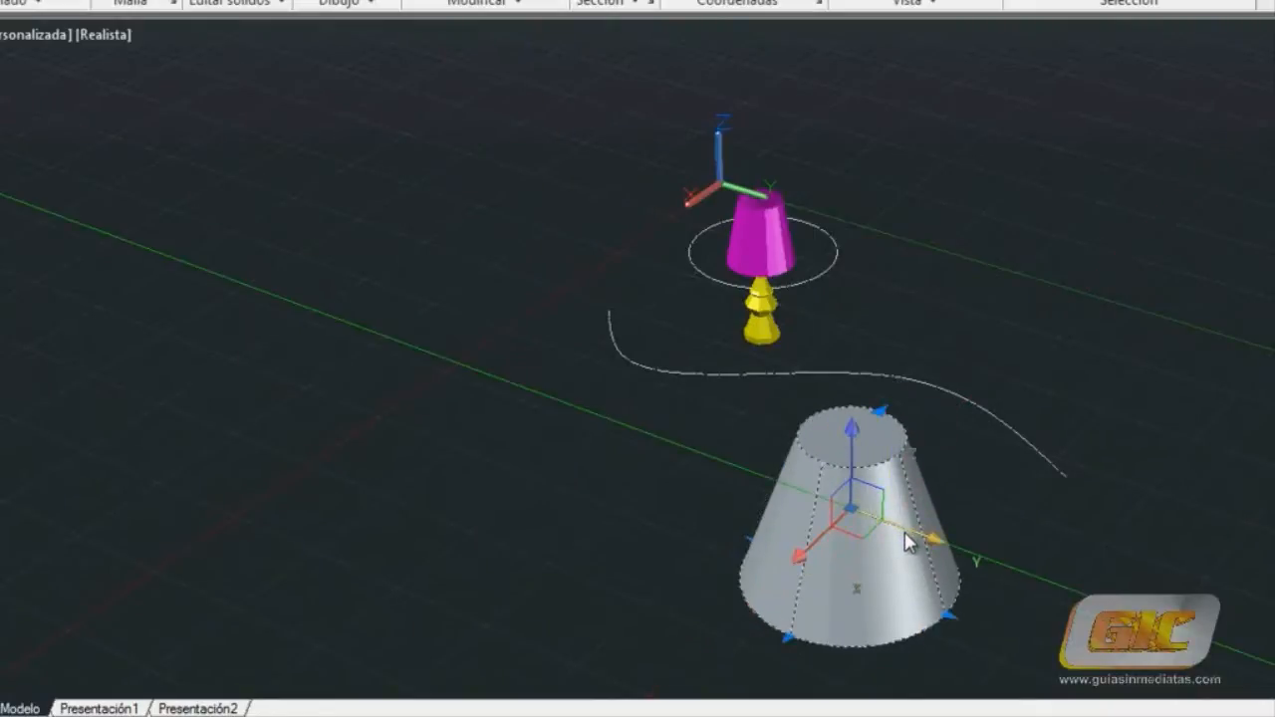
click(901, 526)
click(488, 439)
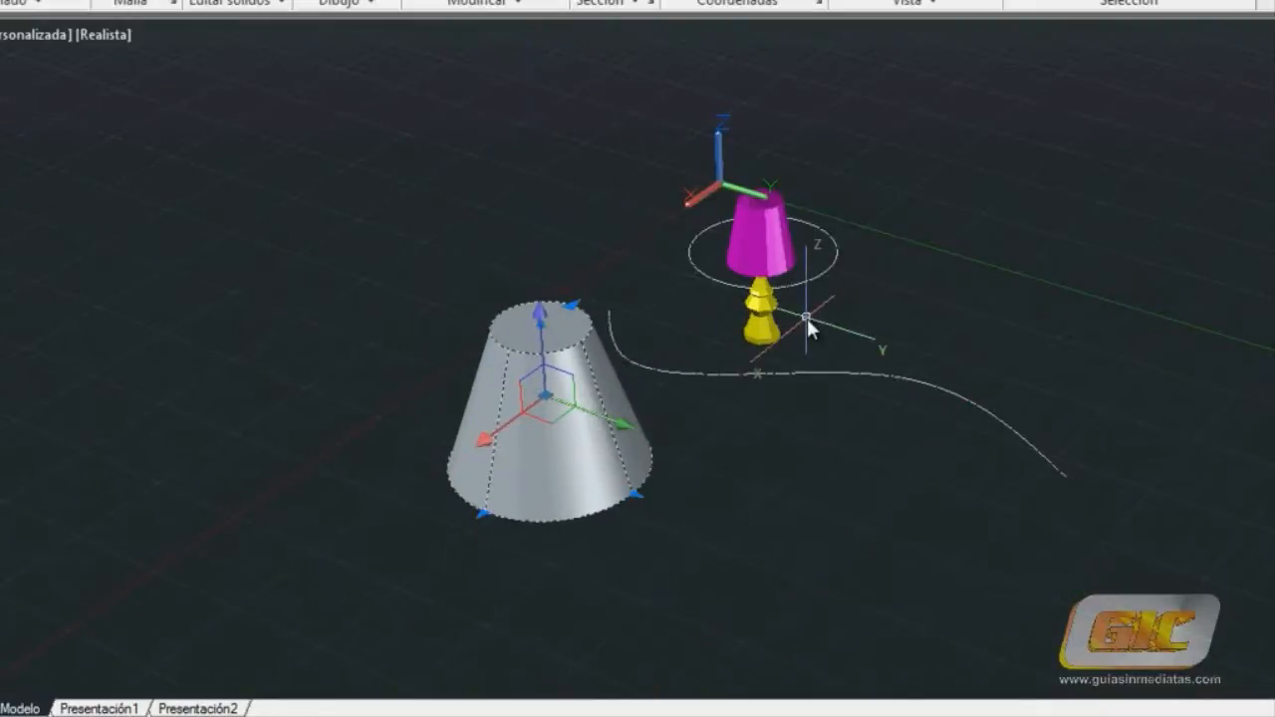
key(Escape)
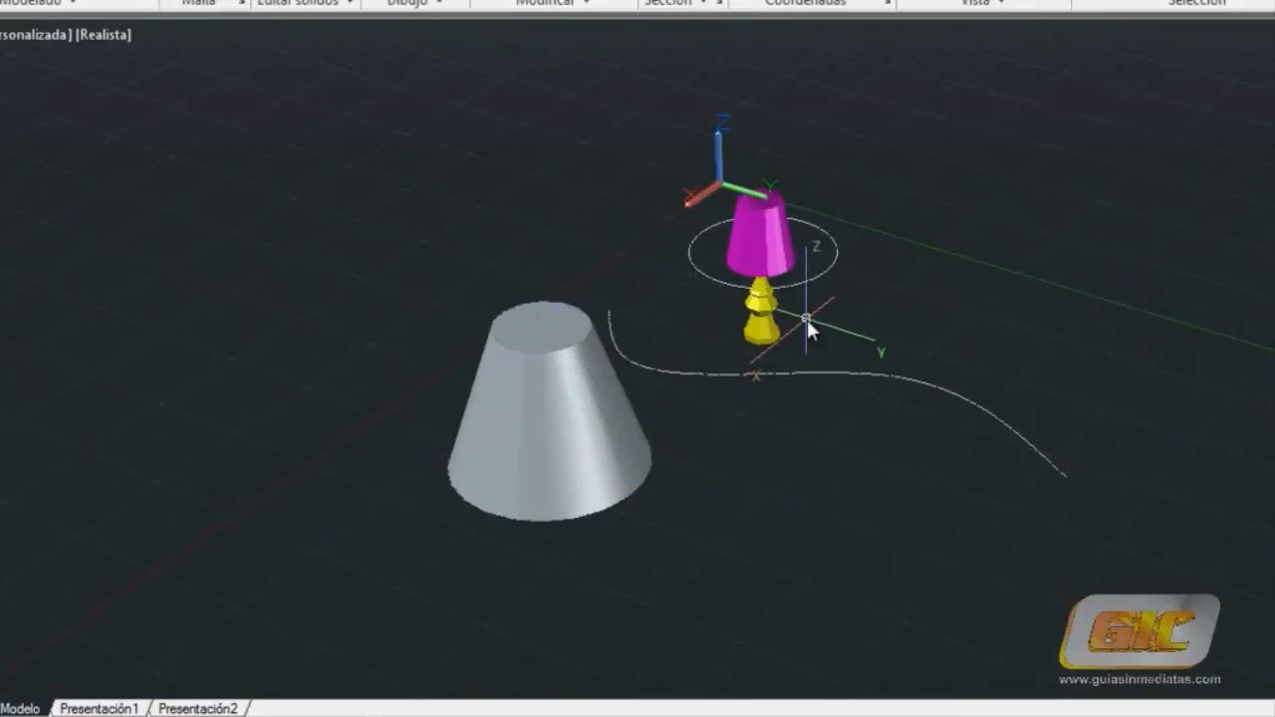
Step: Move the magenta and yellow lamp away from the circle with the Move gizmo, and deselect it
click(765, 271)
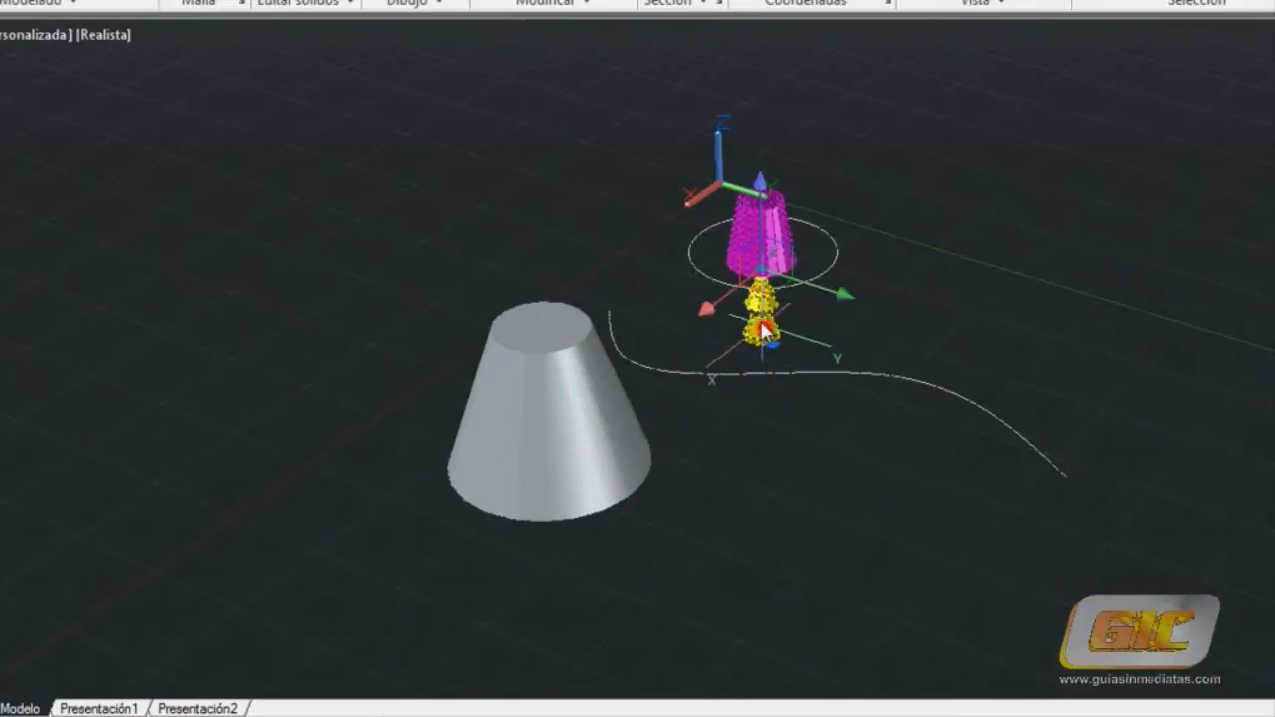
drag(799, 281, 1004, 191)
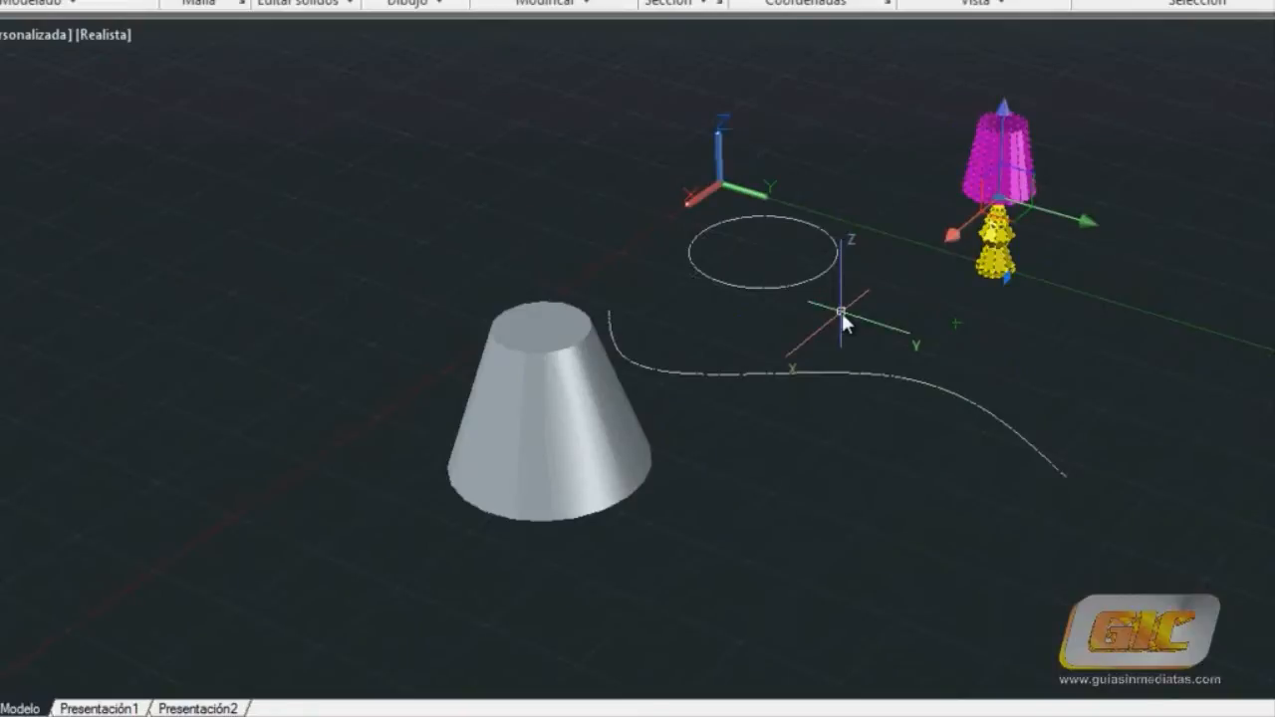
key(Escape)
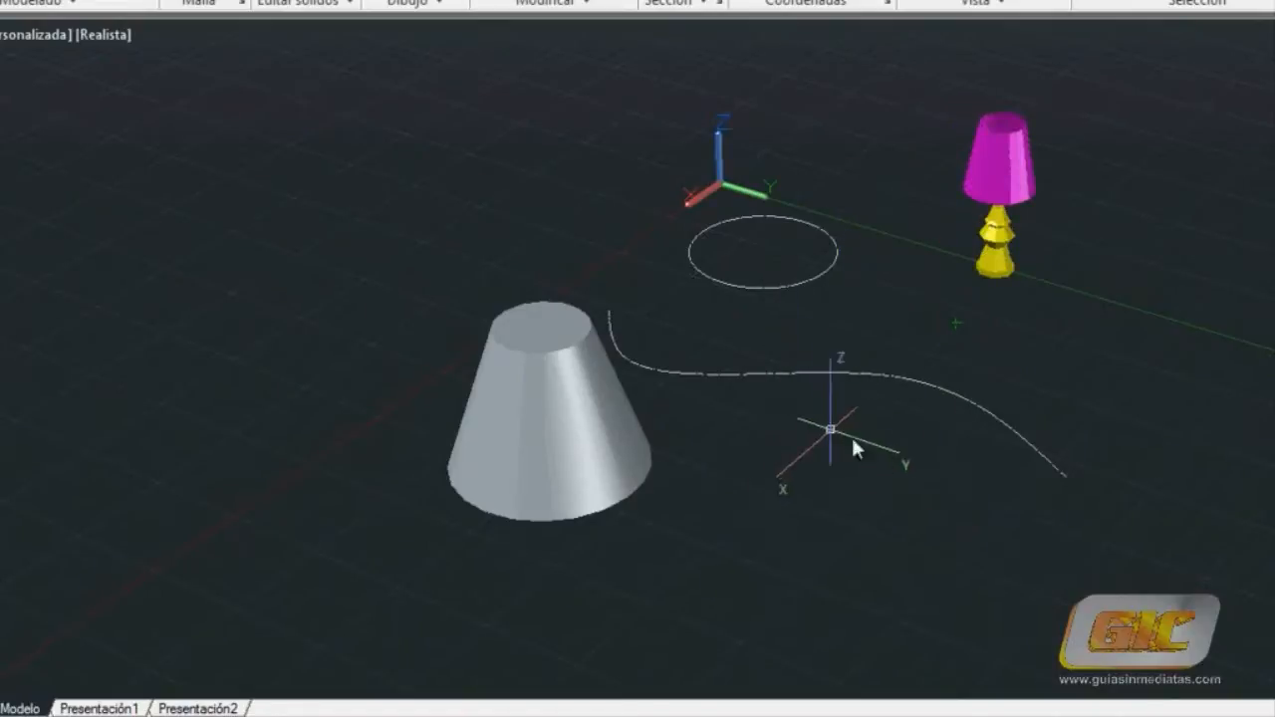
Step: Select the spline and the circle, raise them together along the gizmo's Z axis, and clear the selection
shift+middle_drag(887, 484, 858, 409)
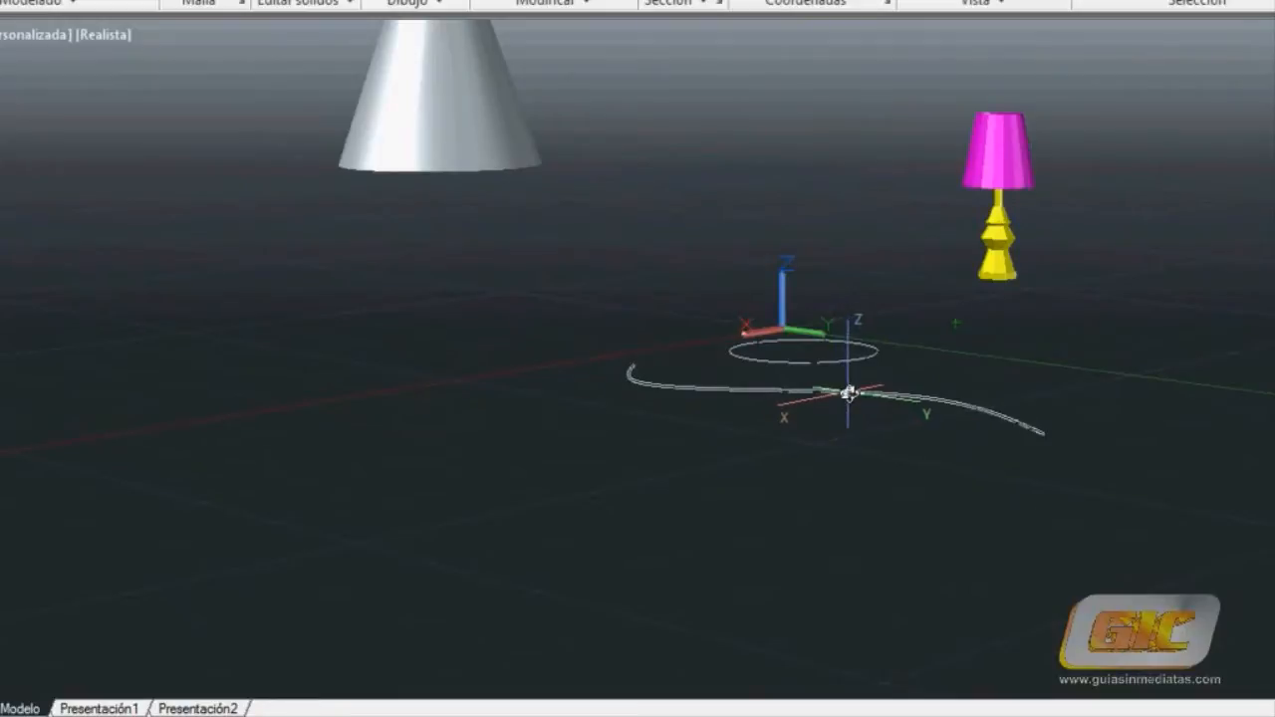
click(849, 394)
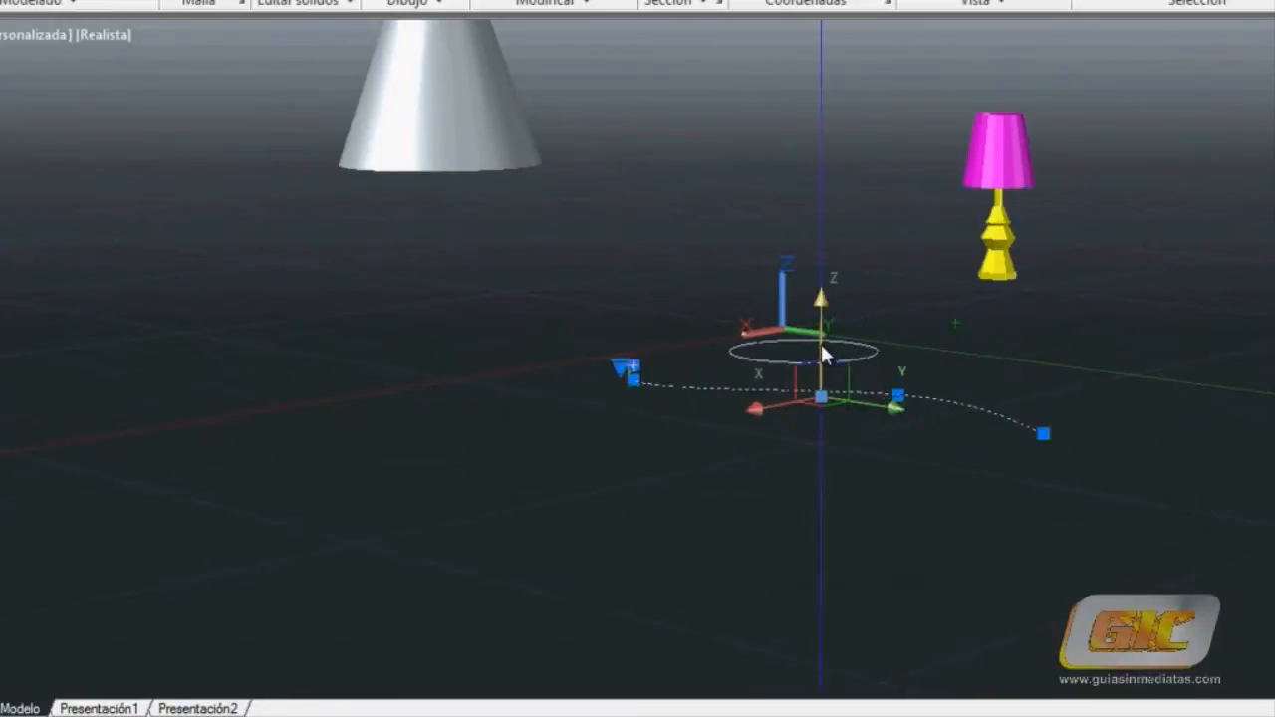
drag(817, 341, 828, 267)
key(Escape)
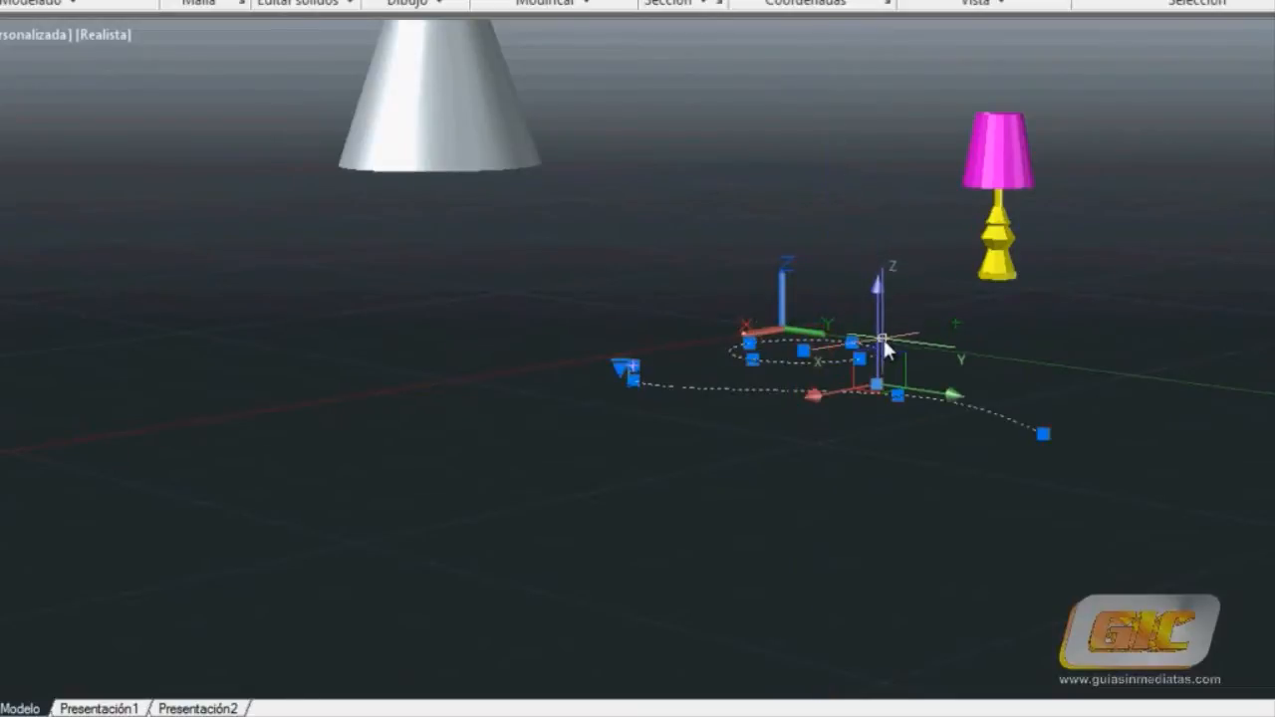
drag(879, 333, 887, 174)
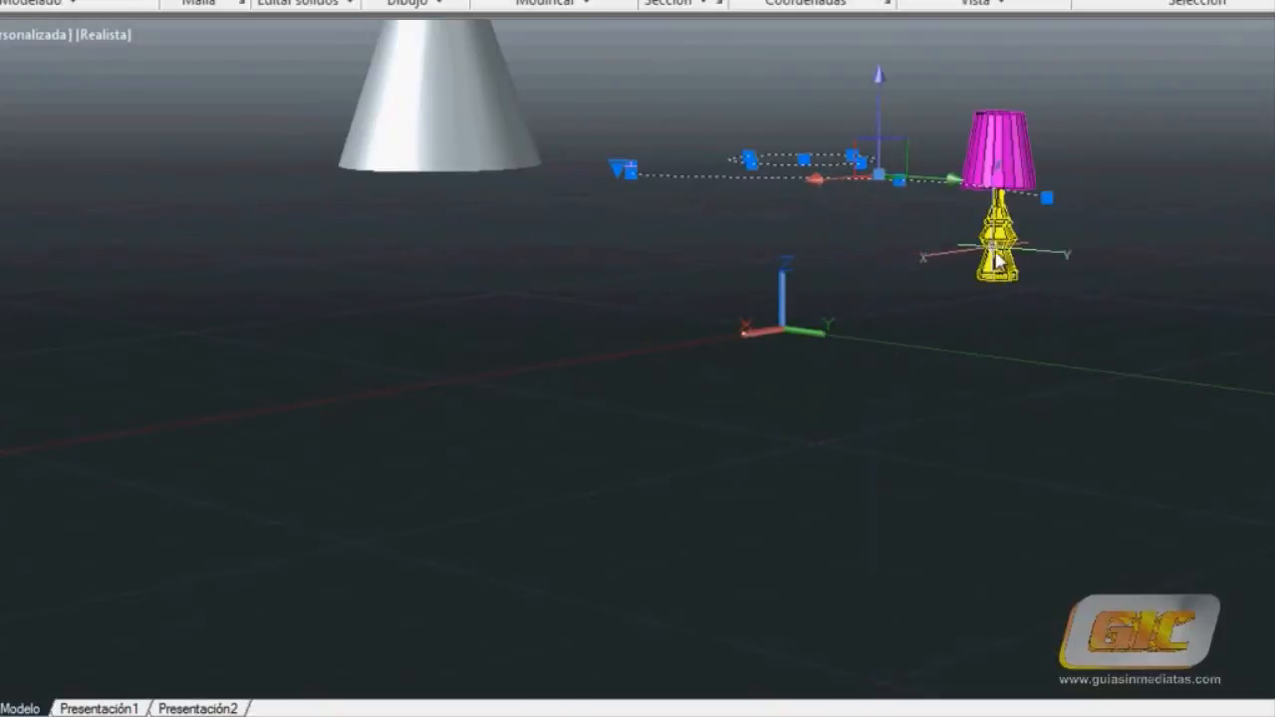
shift+middle_drag(1007, 335, 1021, 457)
shift+middle_drag(831, 304, 728, 455)
key(Escape)
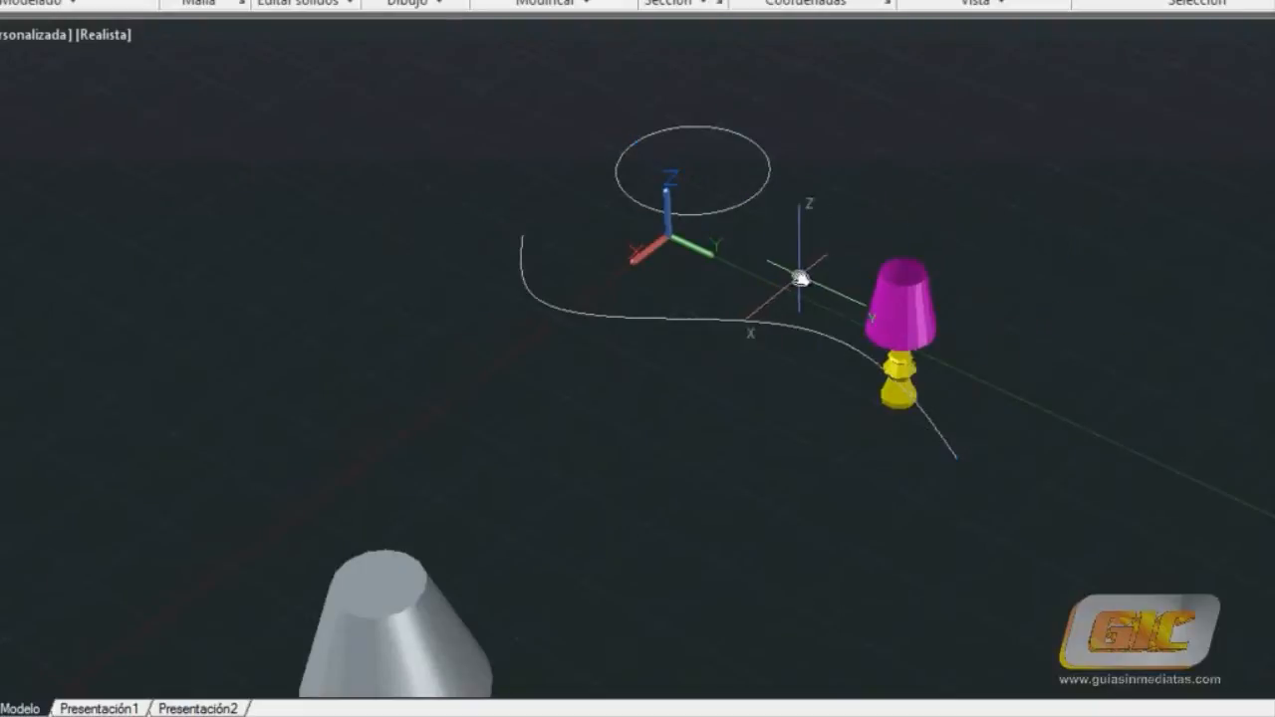
Step: Move the circle along the gizmo's X axis toward the cone, shift it in the YZ plane to above the spline, and deselect it
click(753, 204)
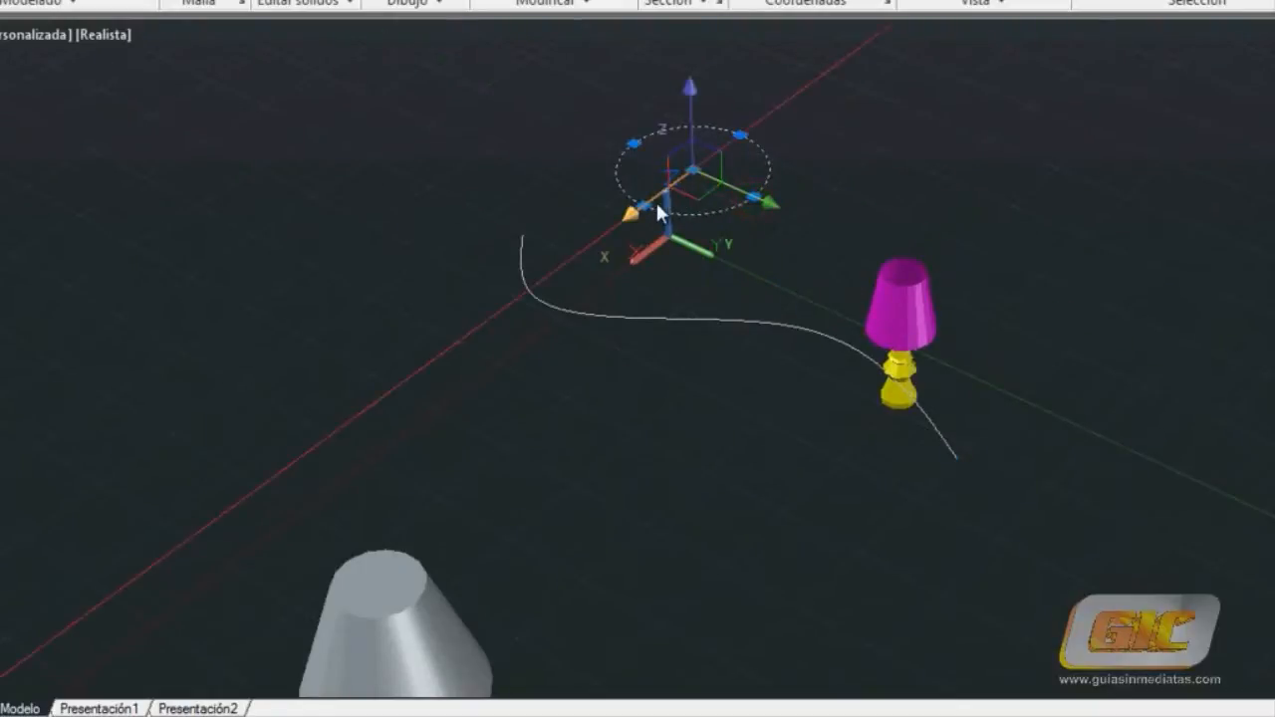
click(655, 199)
click(414, 397)
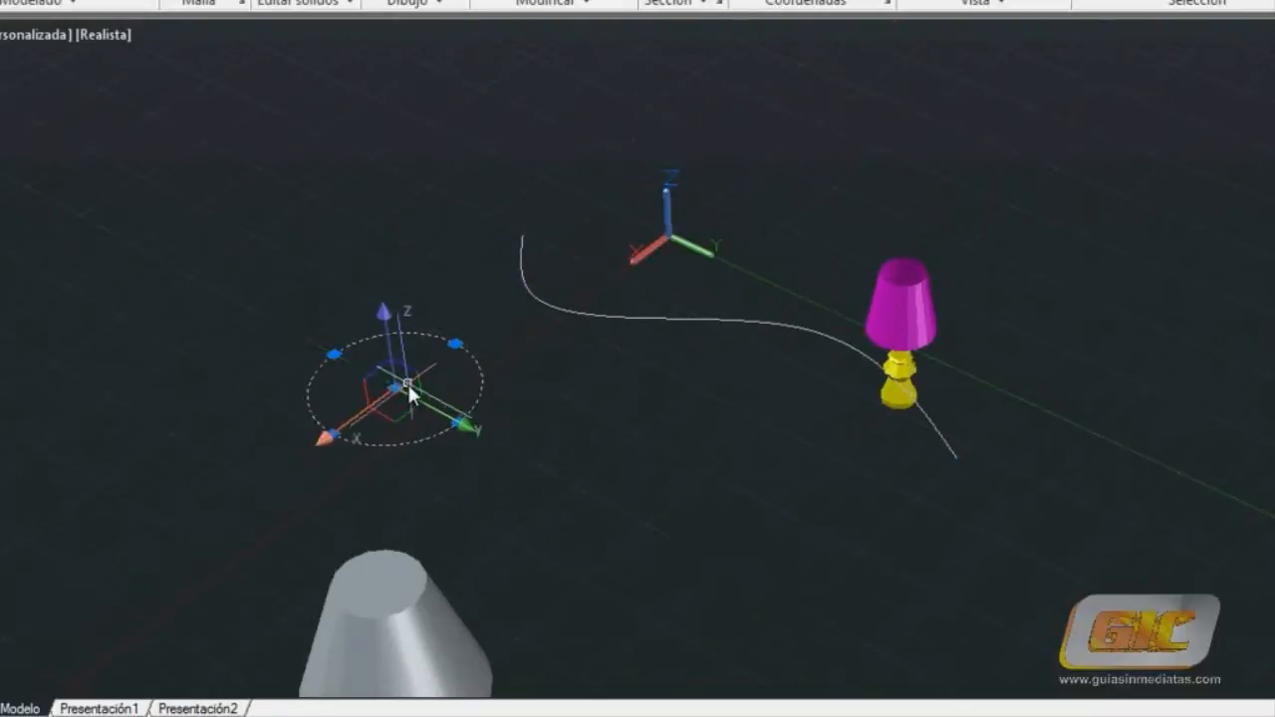
click(418, 379)
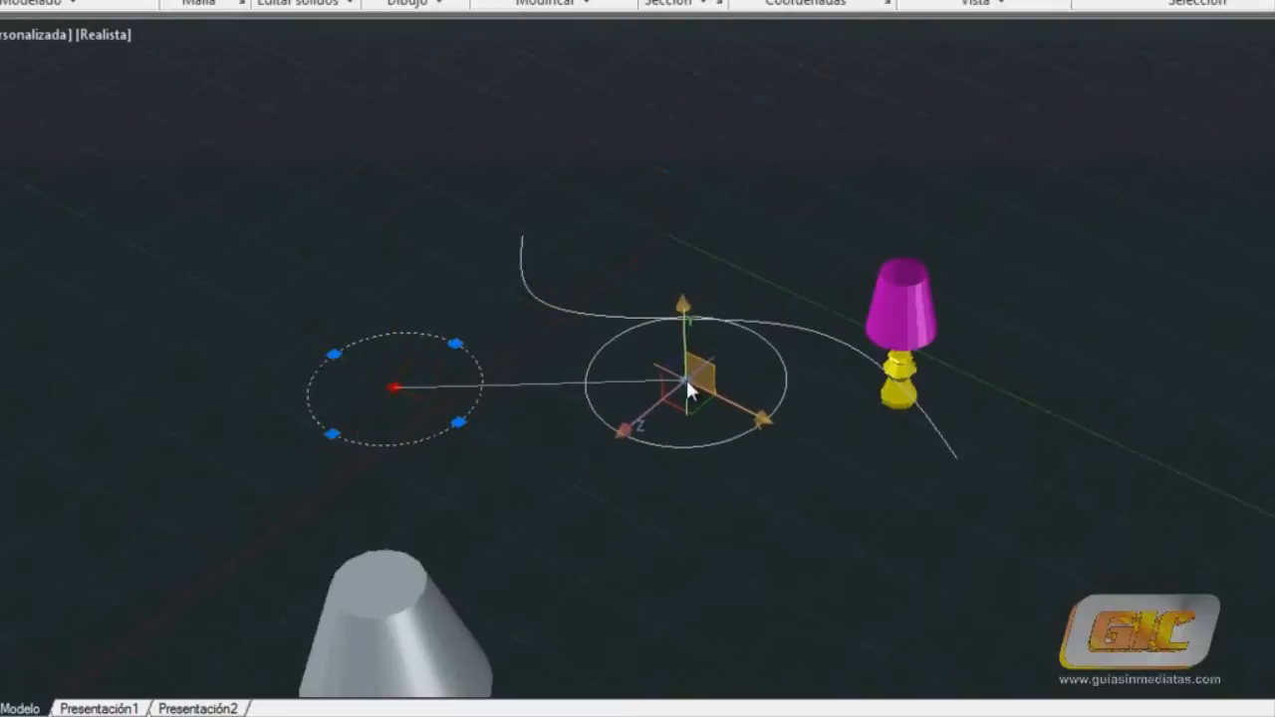
click(685, 367)
shift+middle_drag(940, 469, 924, 384)
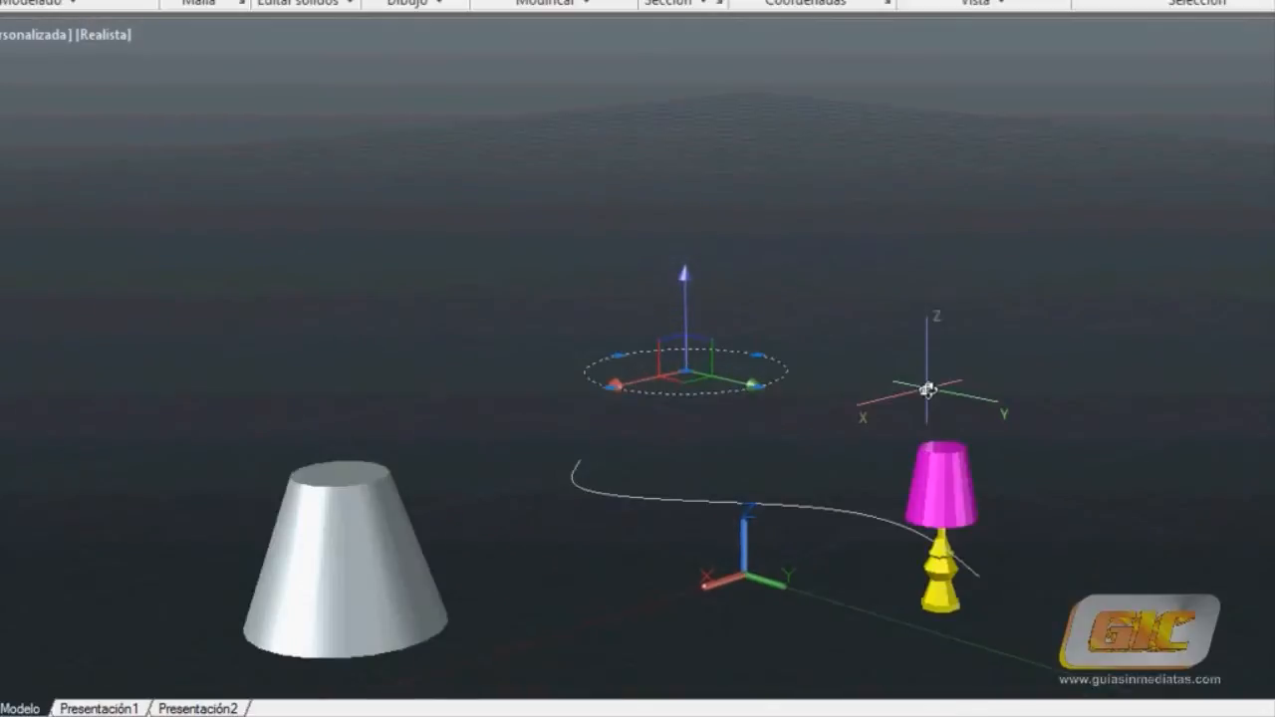
key(Escape)
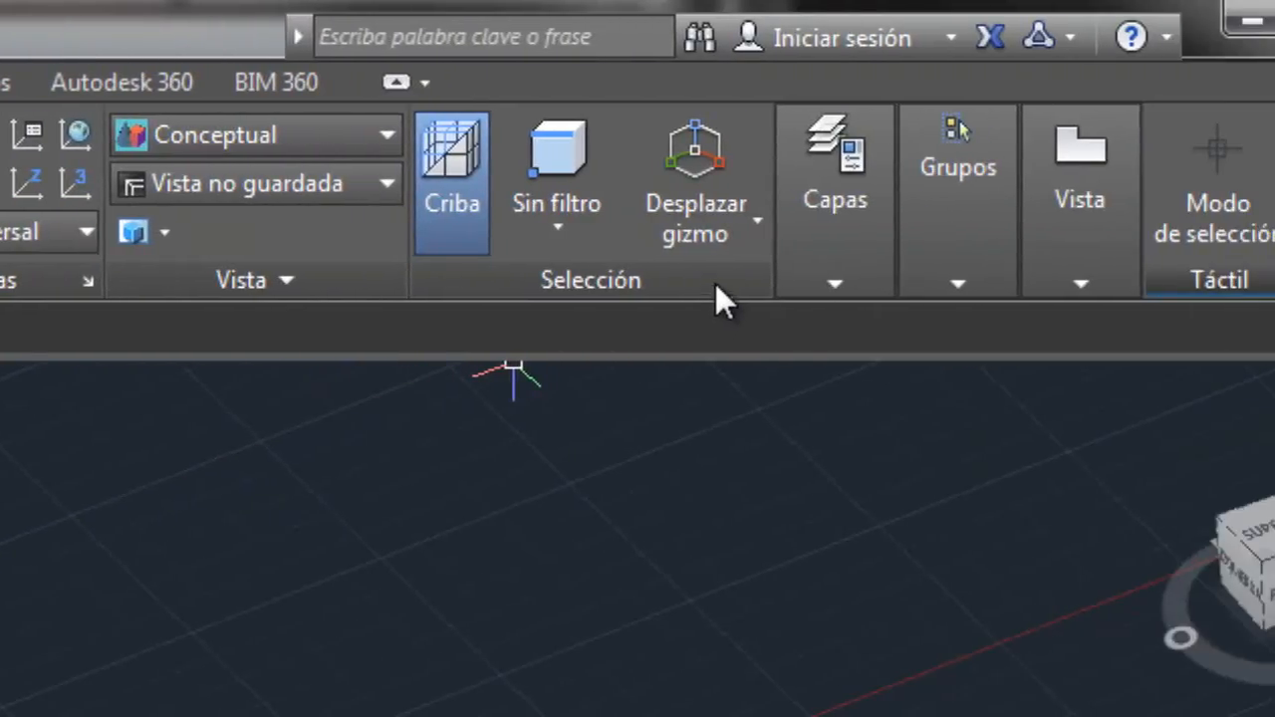
Step: Set the default gizmo to Desplazar gizmo in the drawing with the green perforated plate
click(749, 238)
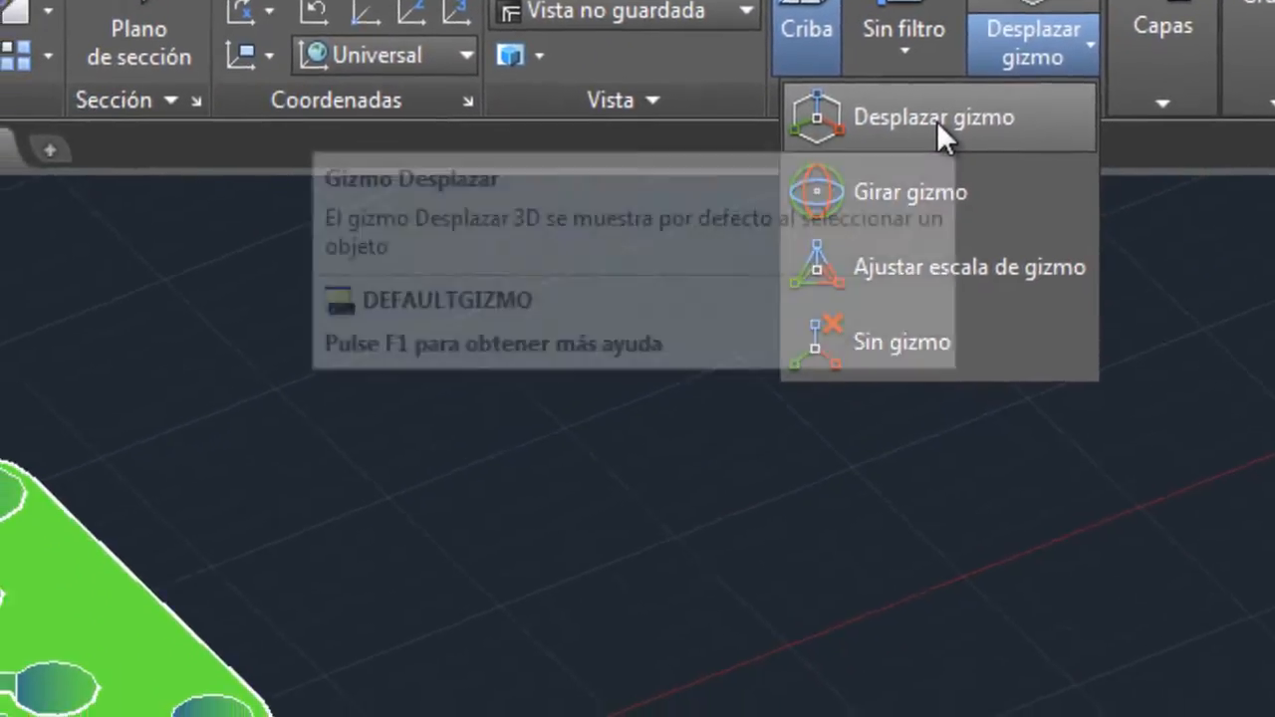
click(937, 120)
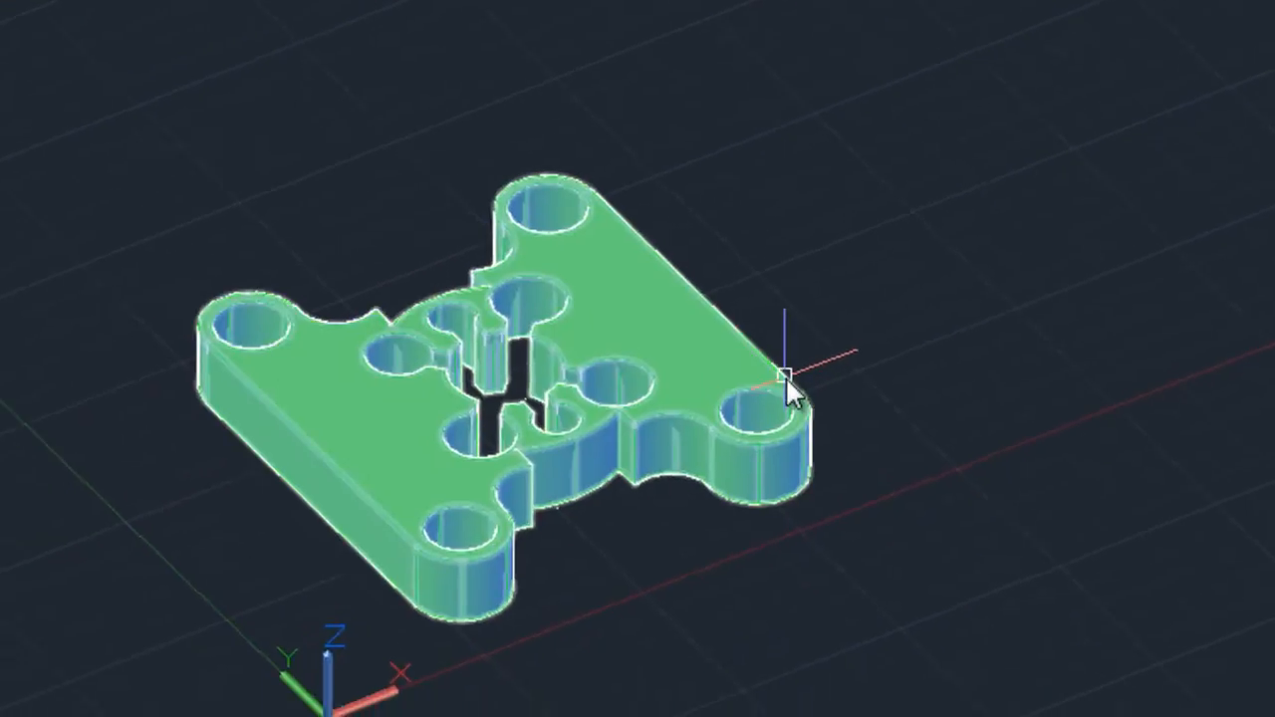
Step: Select the green perforated plate, raise it along the gizmo's Z axis, and shift it within the gizmo's XY plane
click(888, 319)
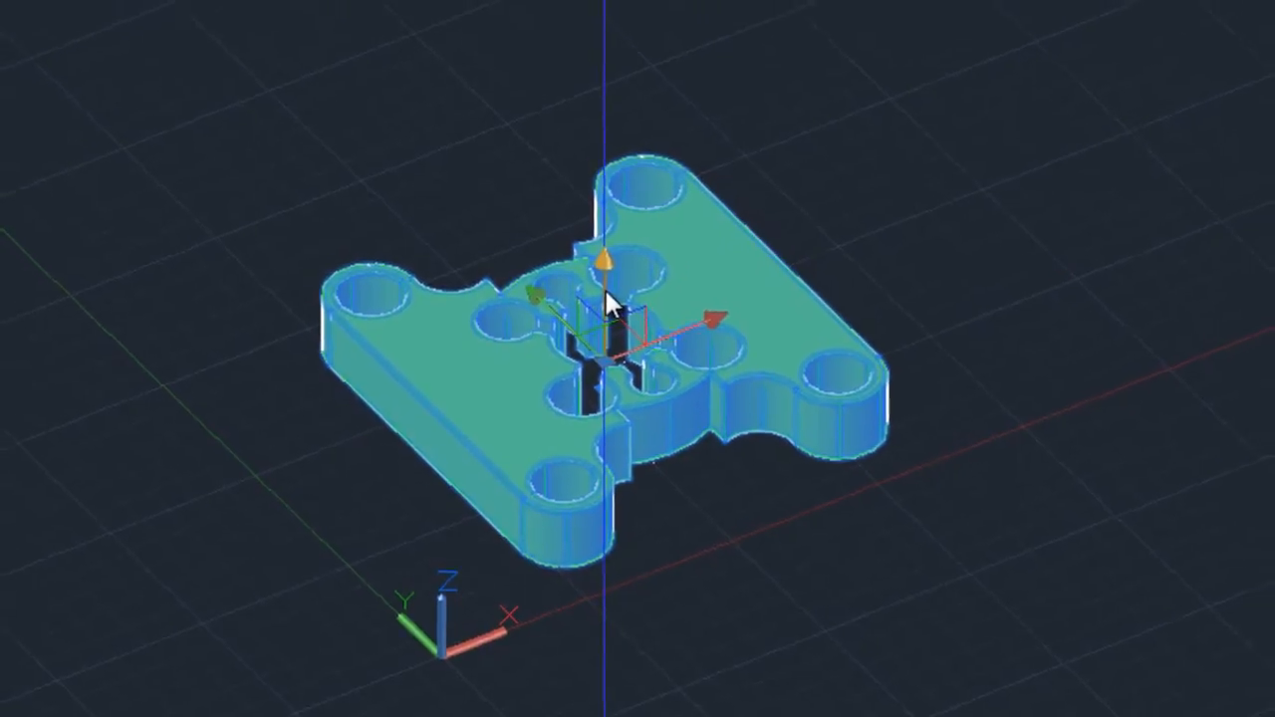
drag(605, 287, 590, 212)
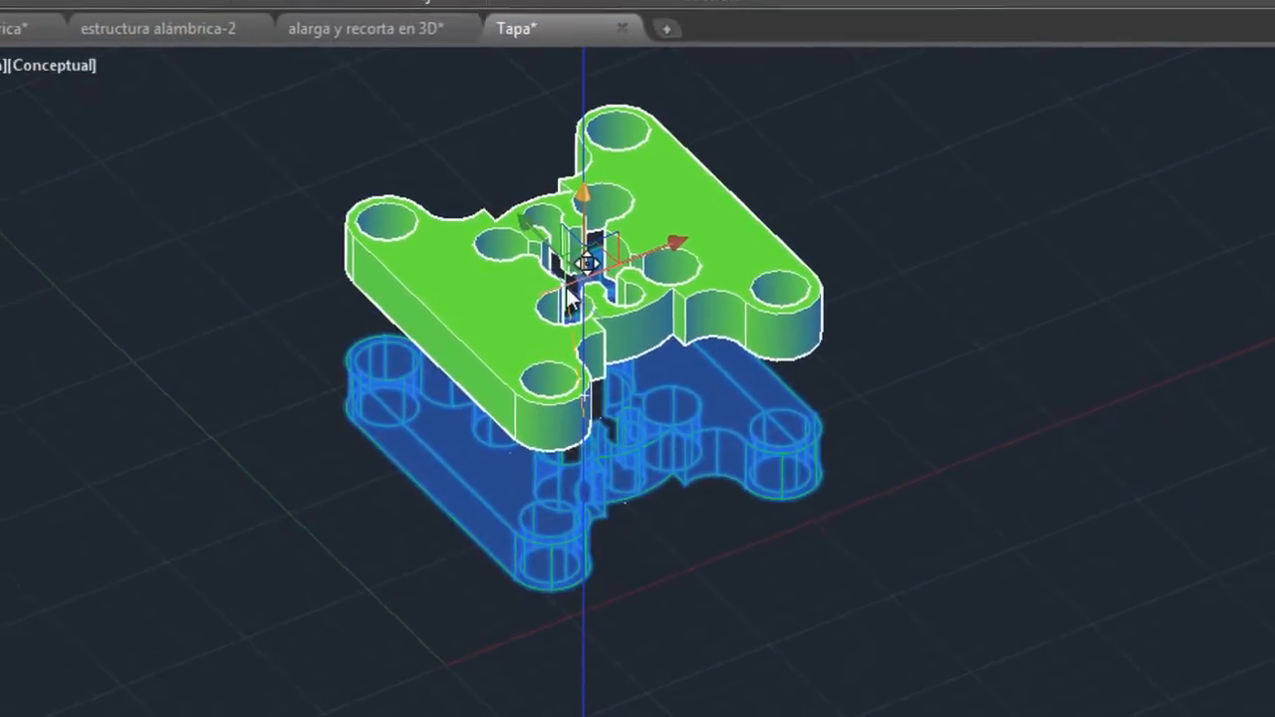
drag(570, 299, 569, 287)
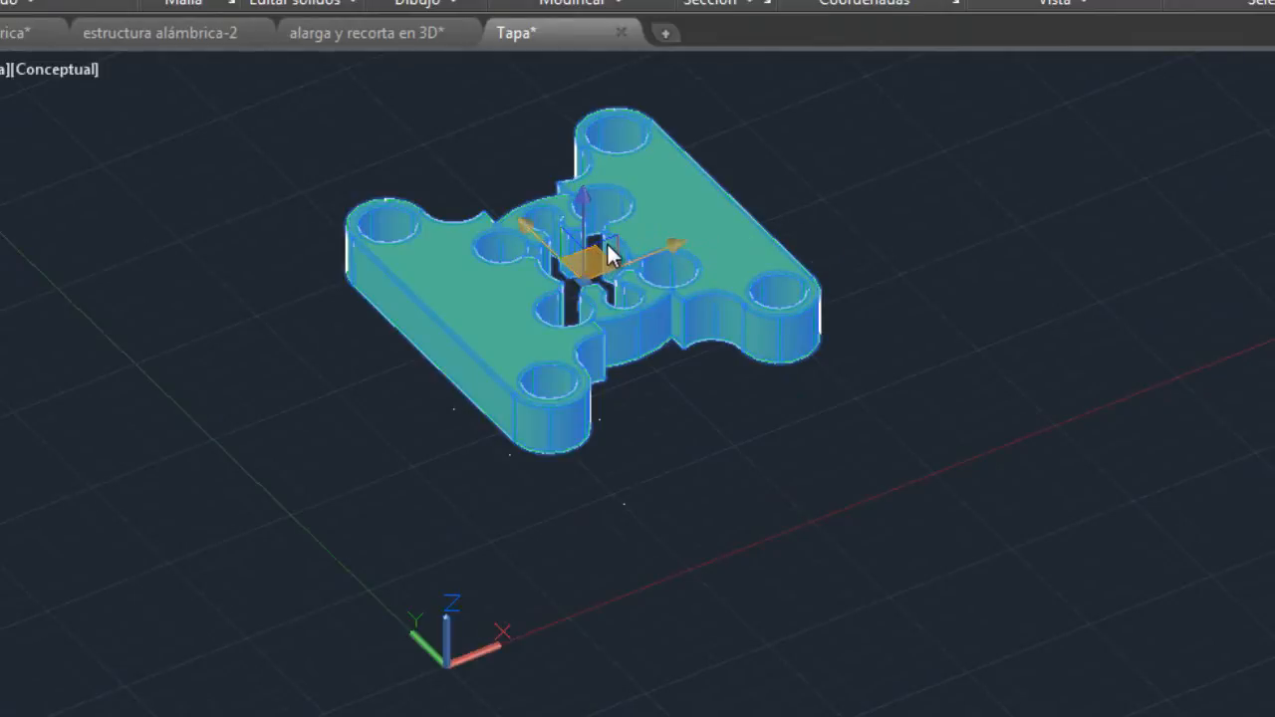
drag(611, 245, 797, 266)
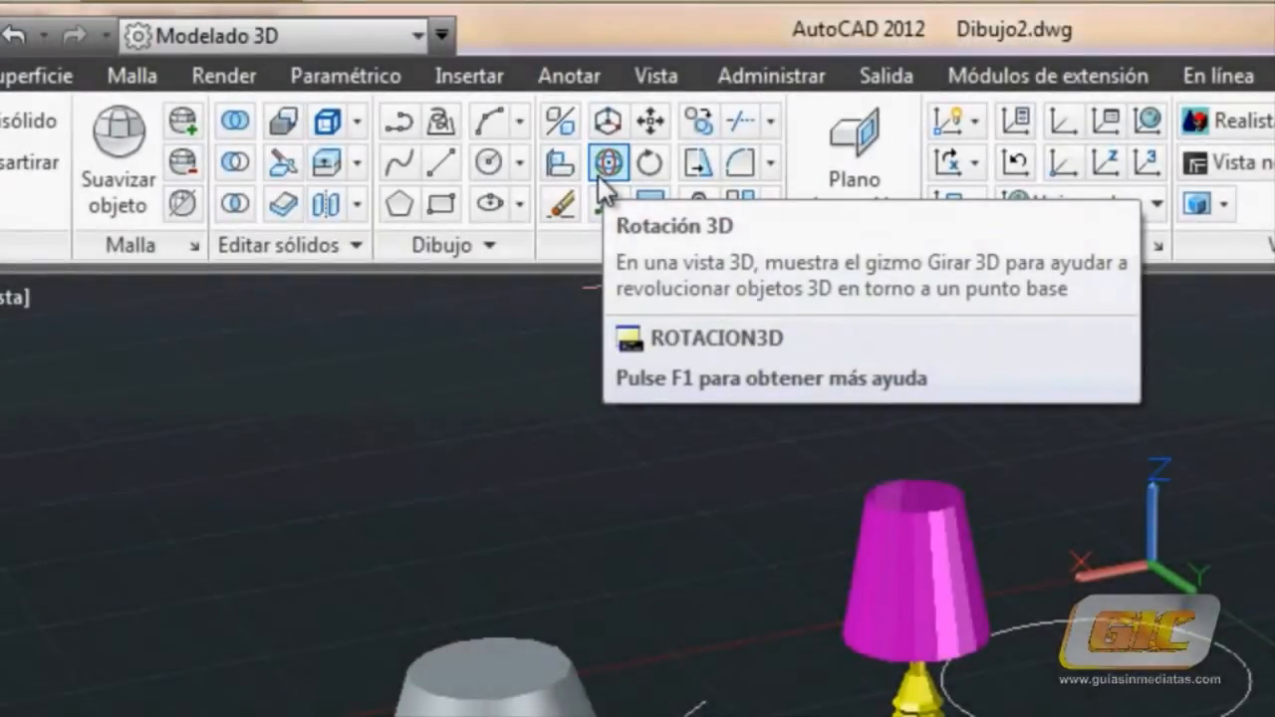
Step: Rotate the magenta and yellow lamp upside down about the gizmo's Y axis with 3D Rotate, and undo the rotation
click(599, 169)
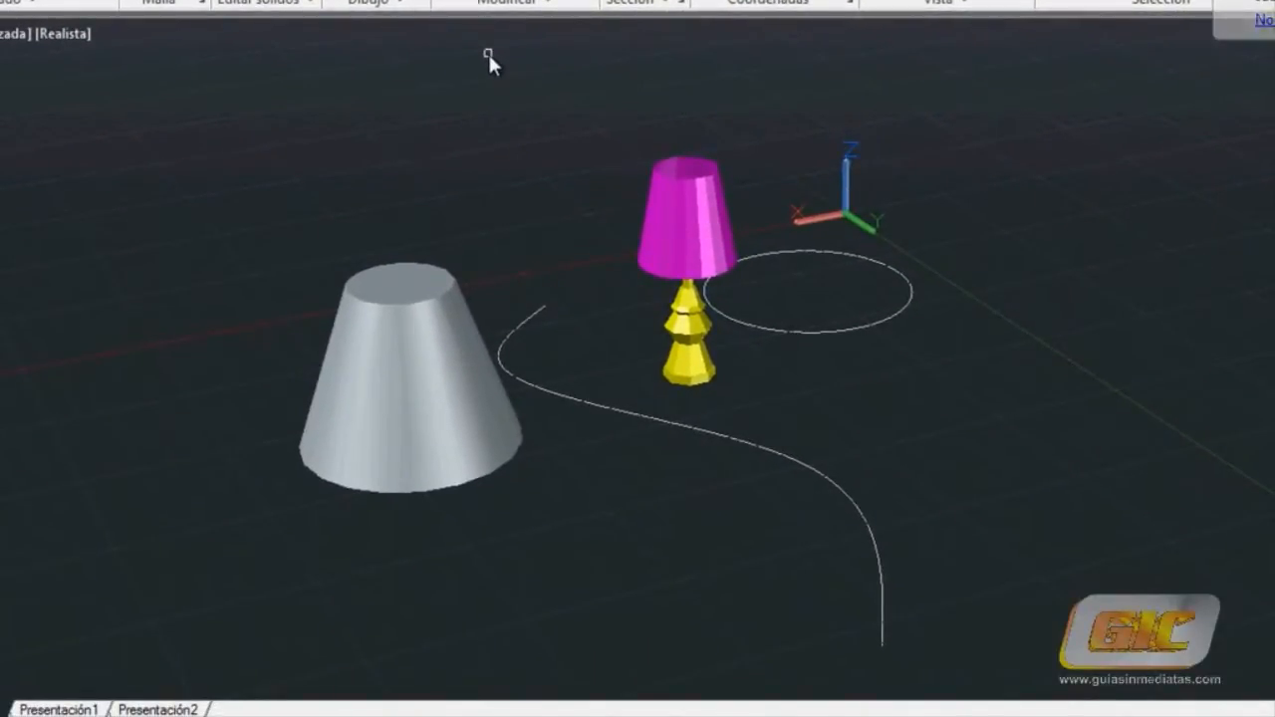
click(685, 276)
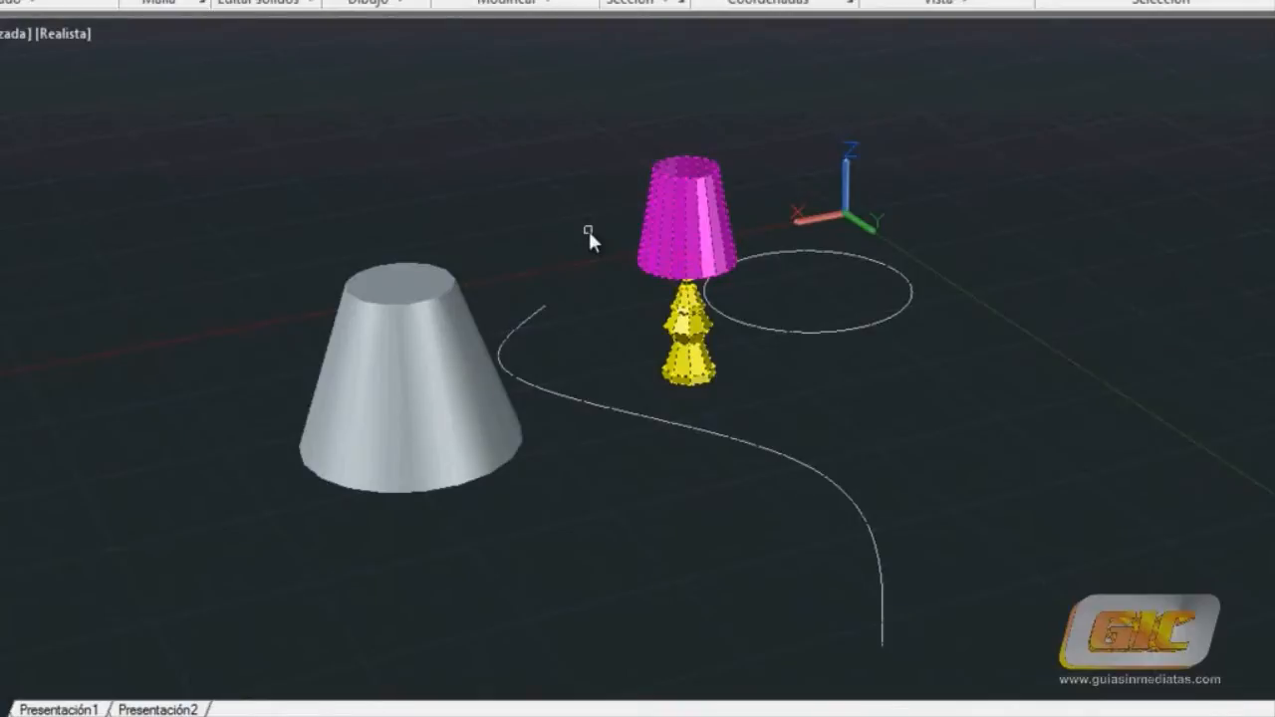
right_click(681, 240)
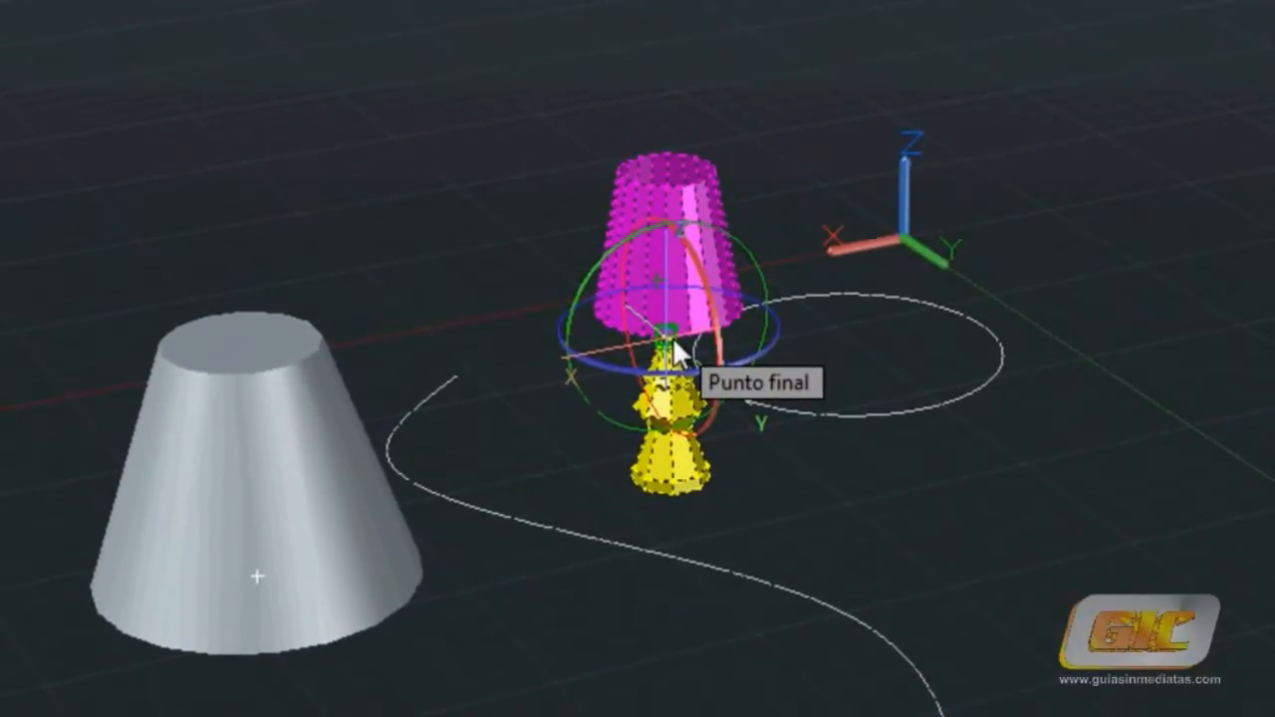
click(672, 337)
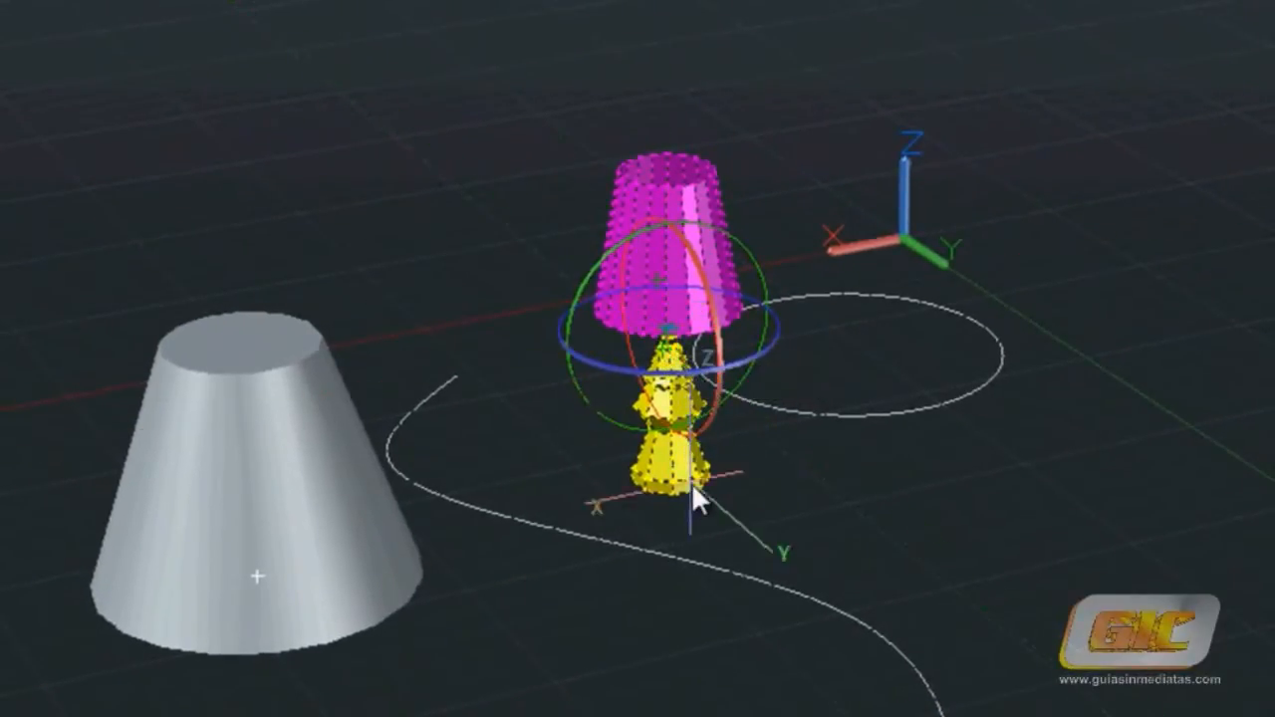
click(664, 191)
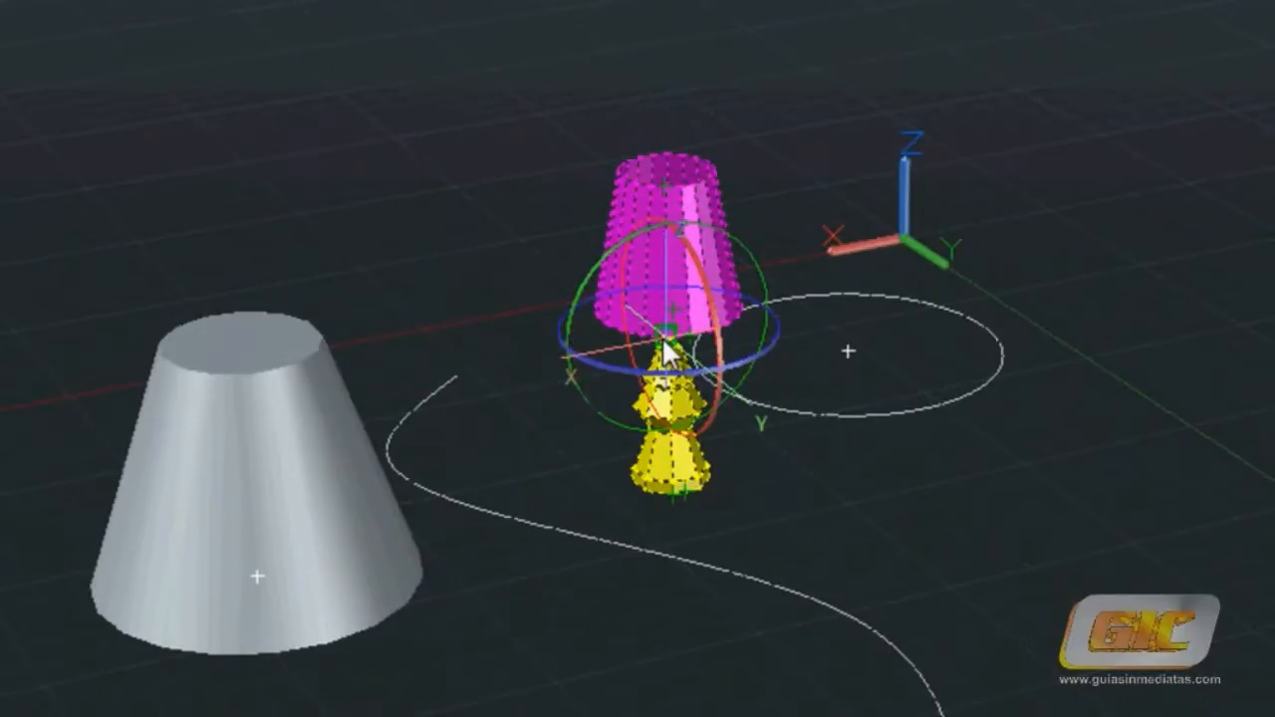
click(665, 351)
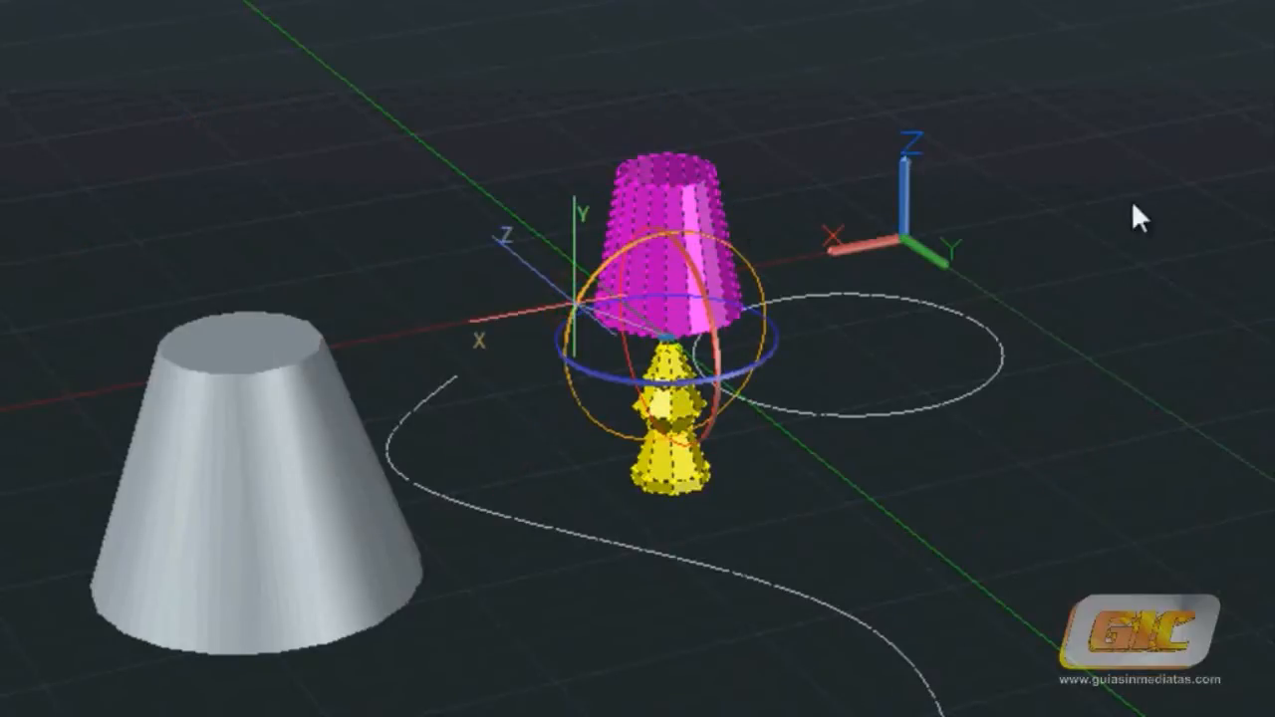
click(580, 283)
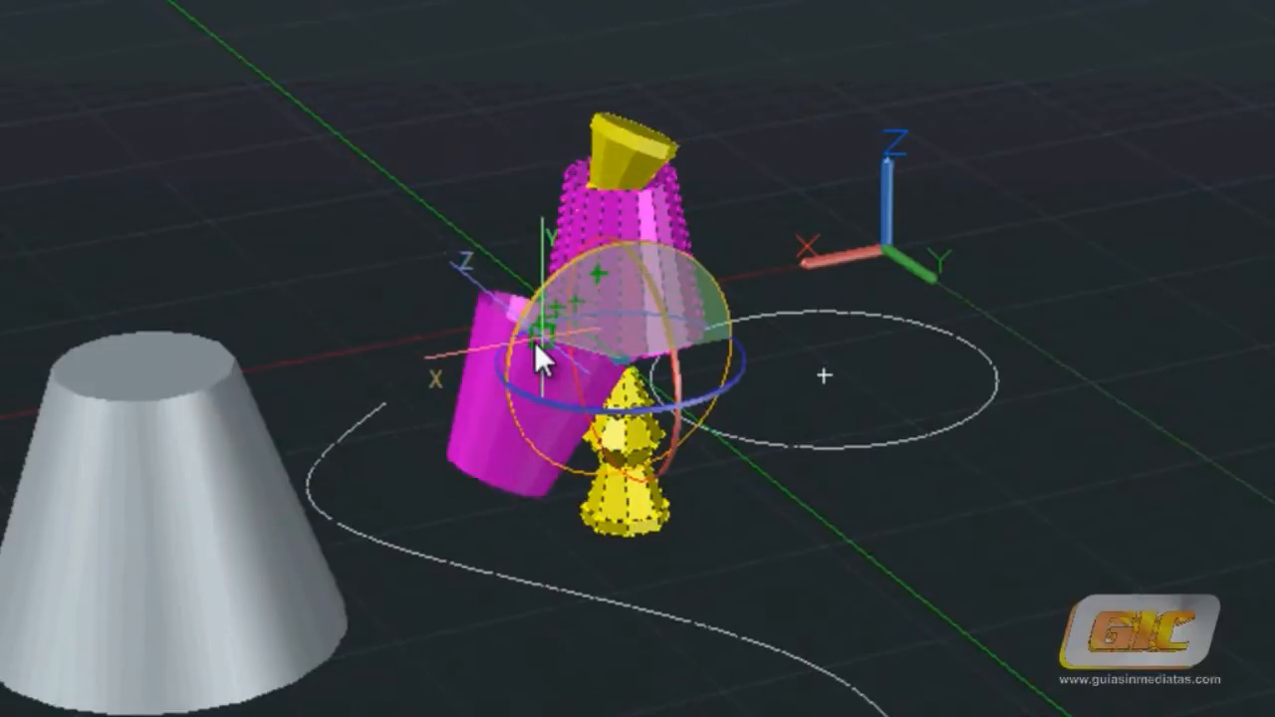
click(550, 363)
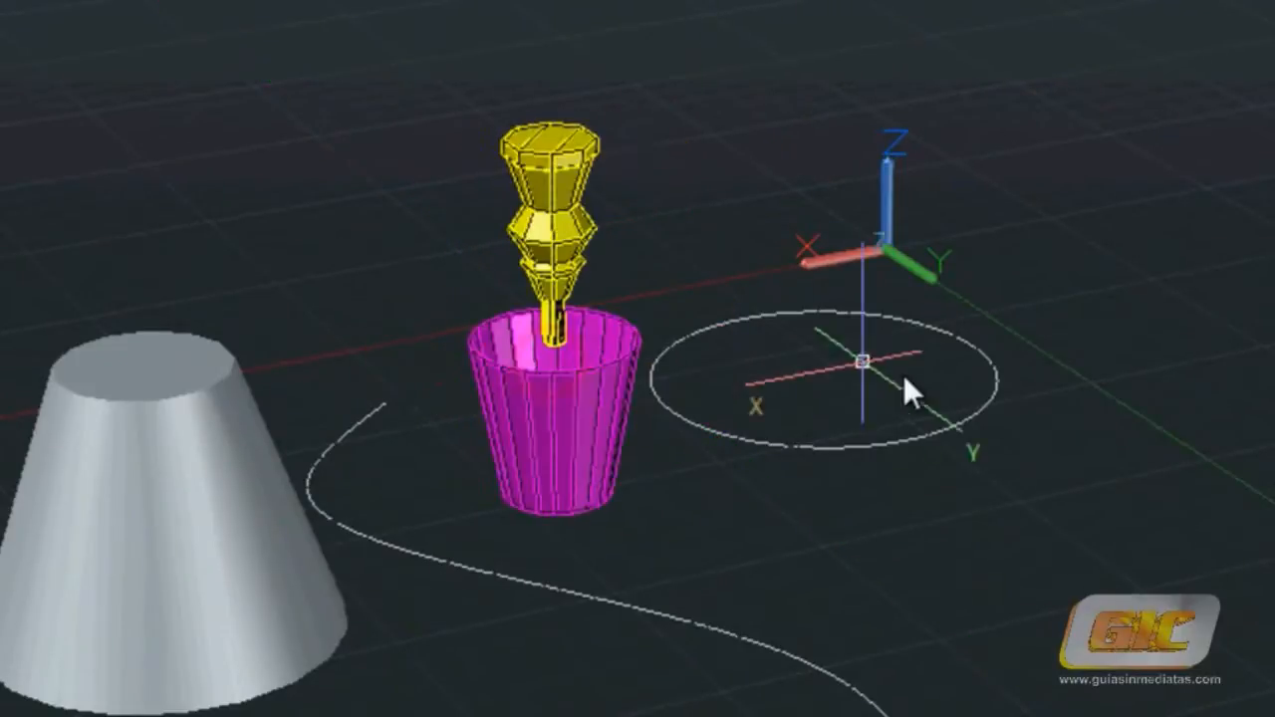
mouse_move(975, 415)
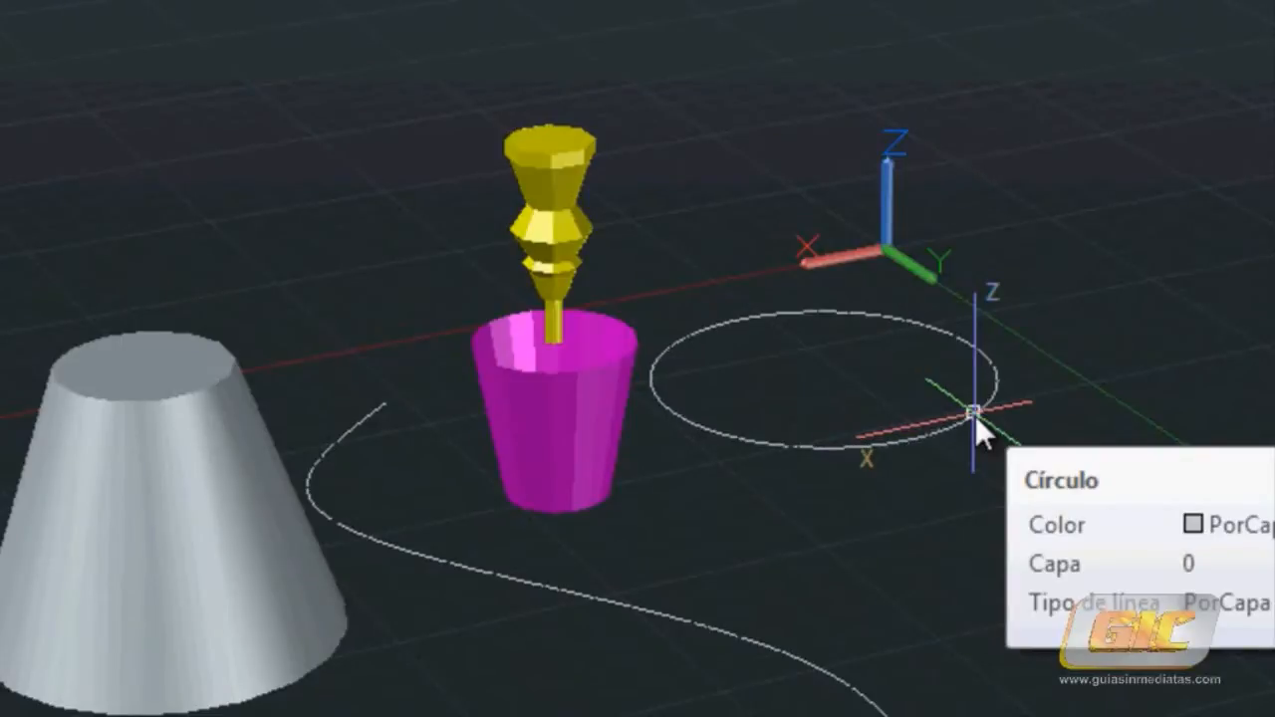
click(976, 416)
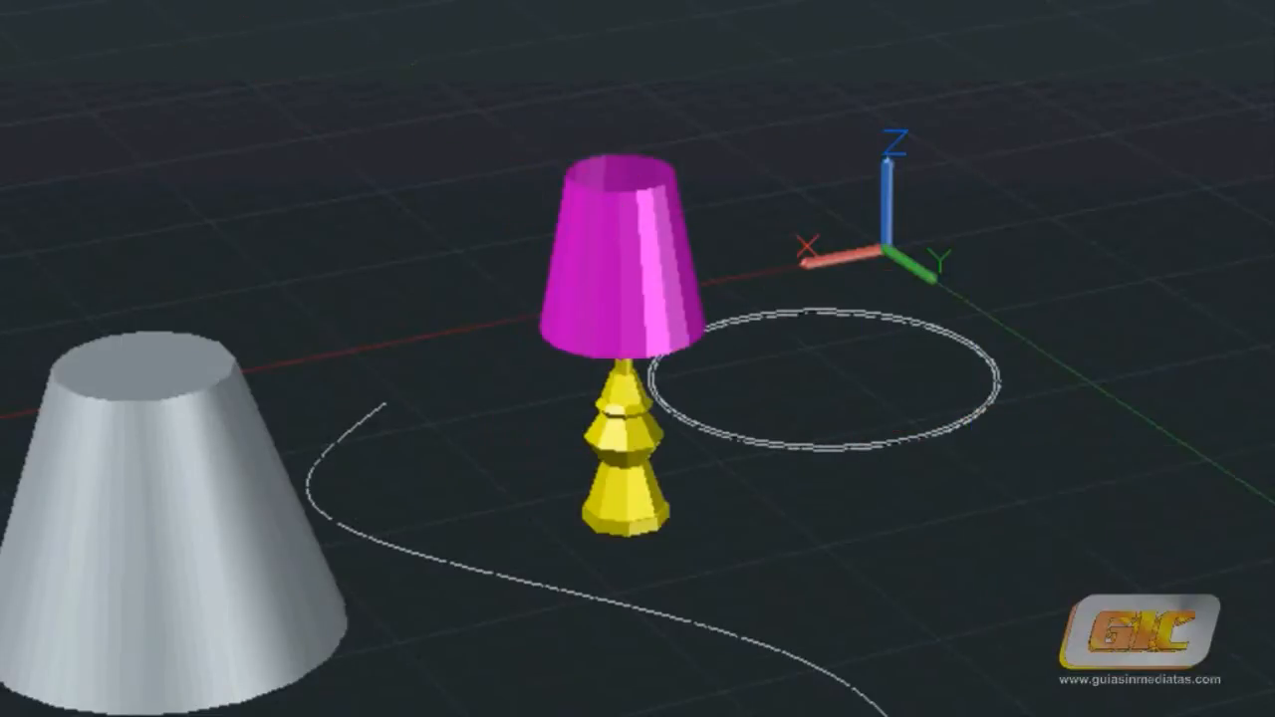
Step: Tilt the magenta and yellow lamp about the Rotate gizmo's X axis so its base swings outward, and deselect it
click(603, 296)
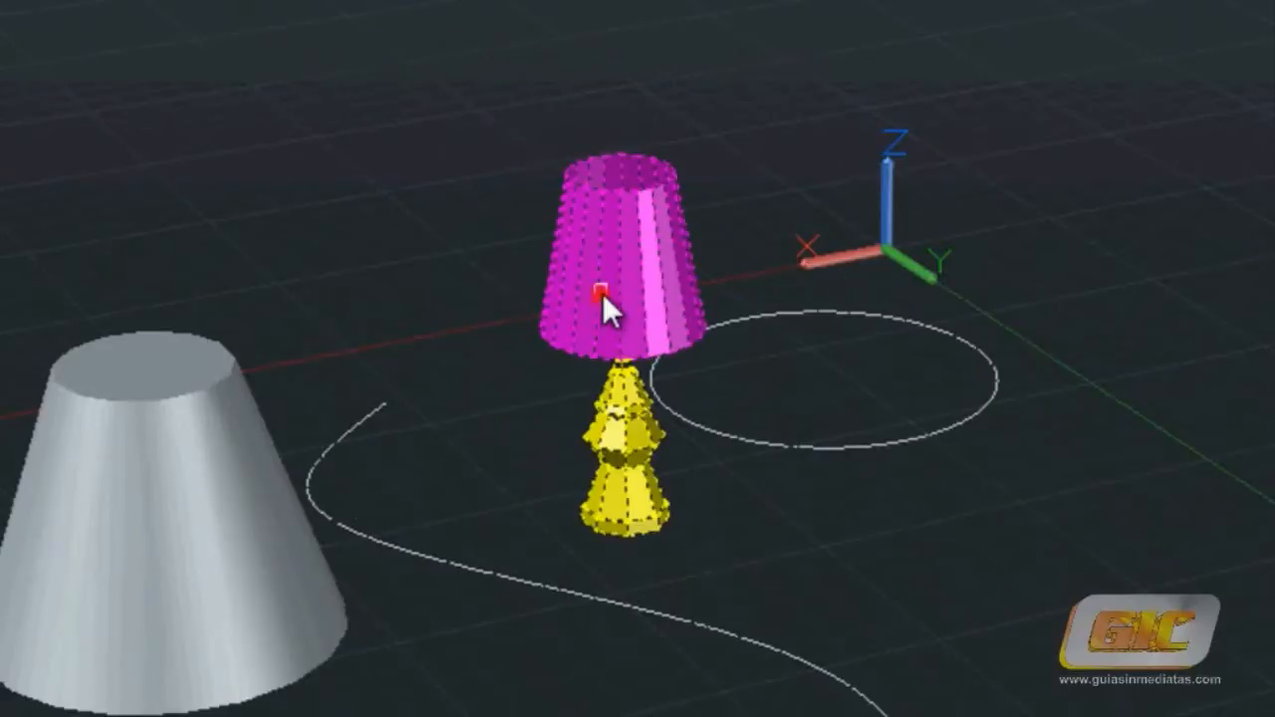
right_click(612, 287)
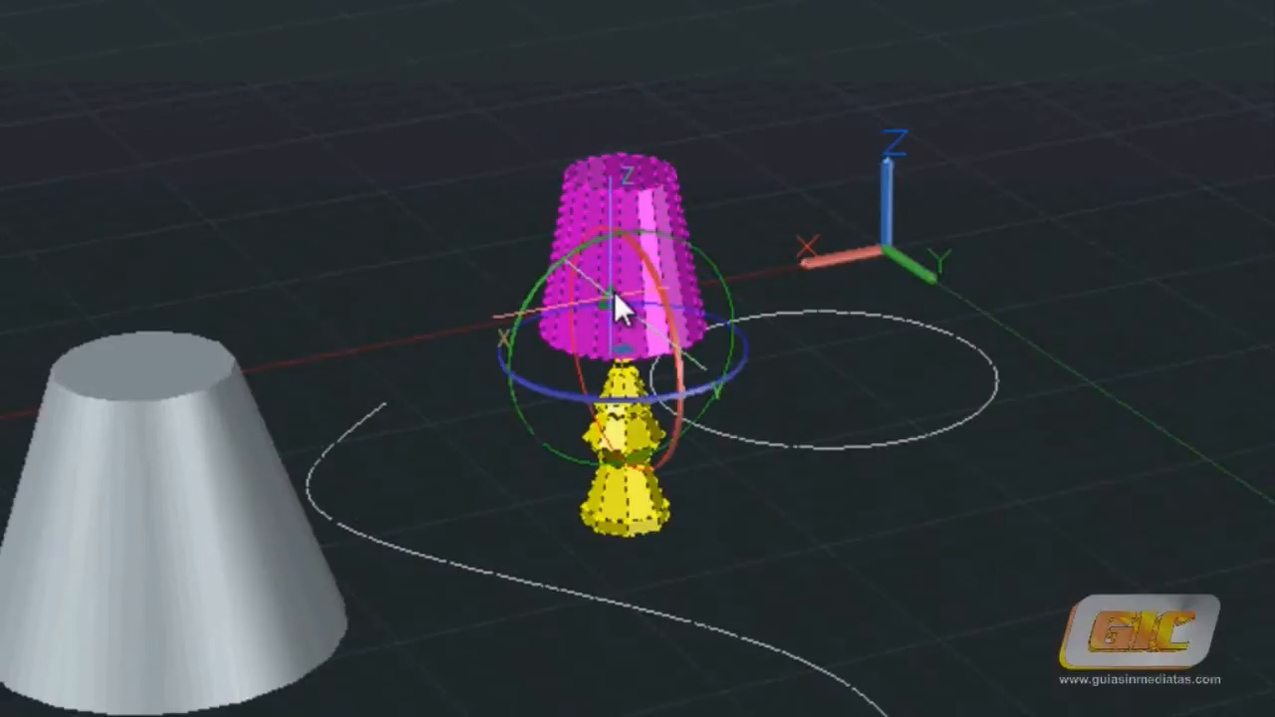
click(614, 291)
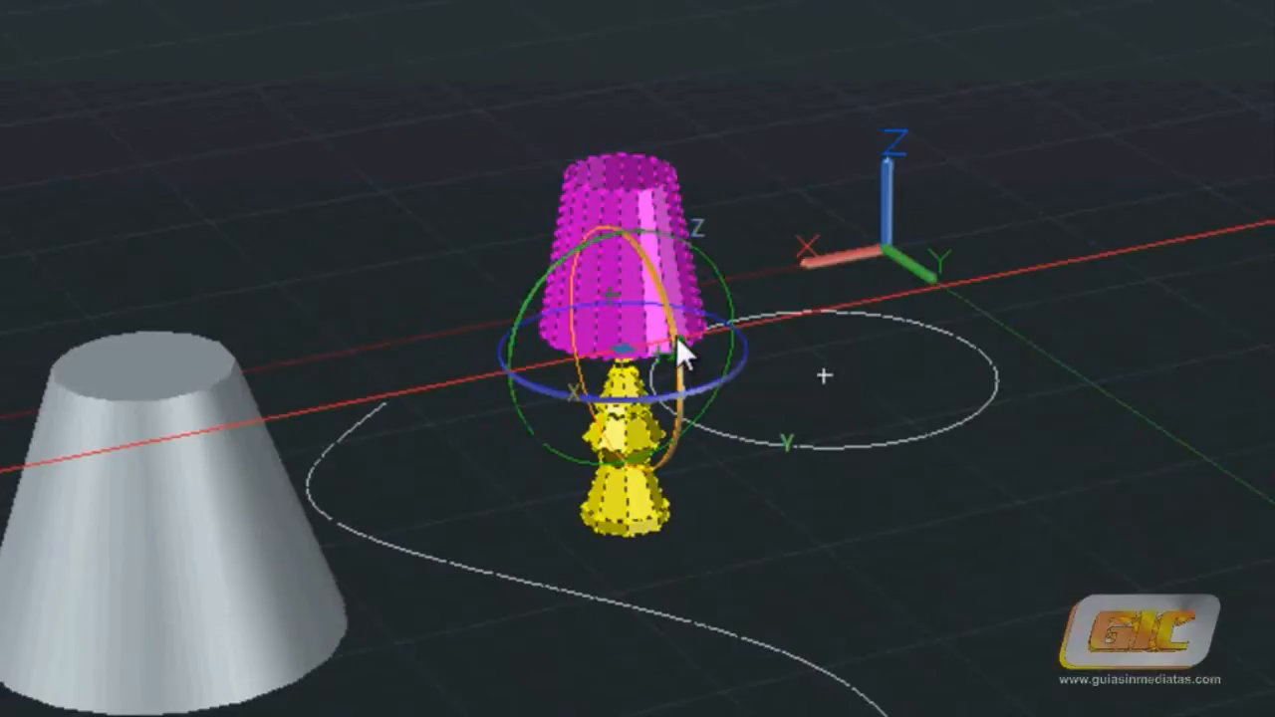
shift+middle_drag(678, 338, 777, 339)
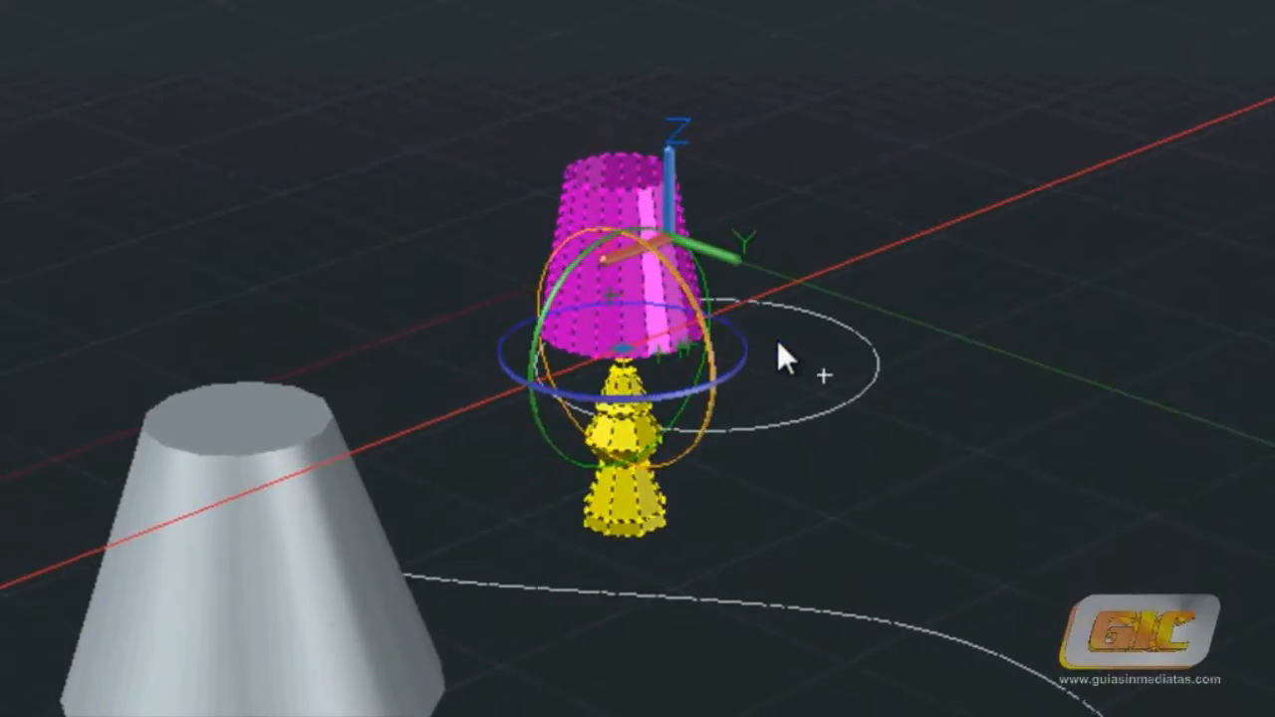
scroll(667, 294, up, 4)
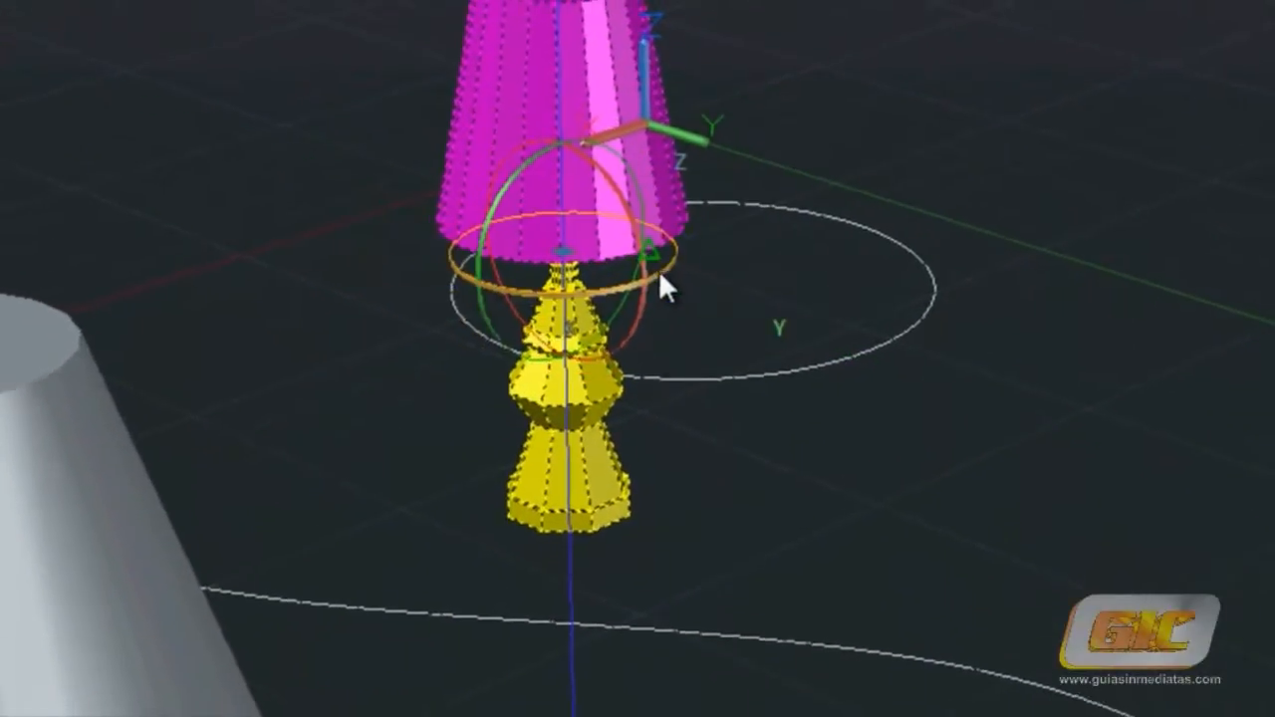
scroll(658, 270, up, 1)
middle_drag(628, 258, 679, 381)
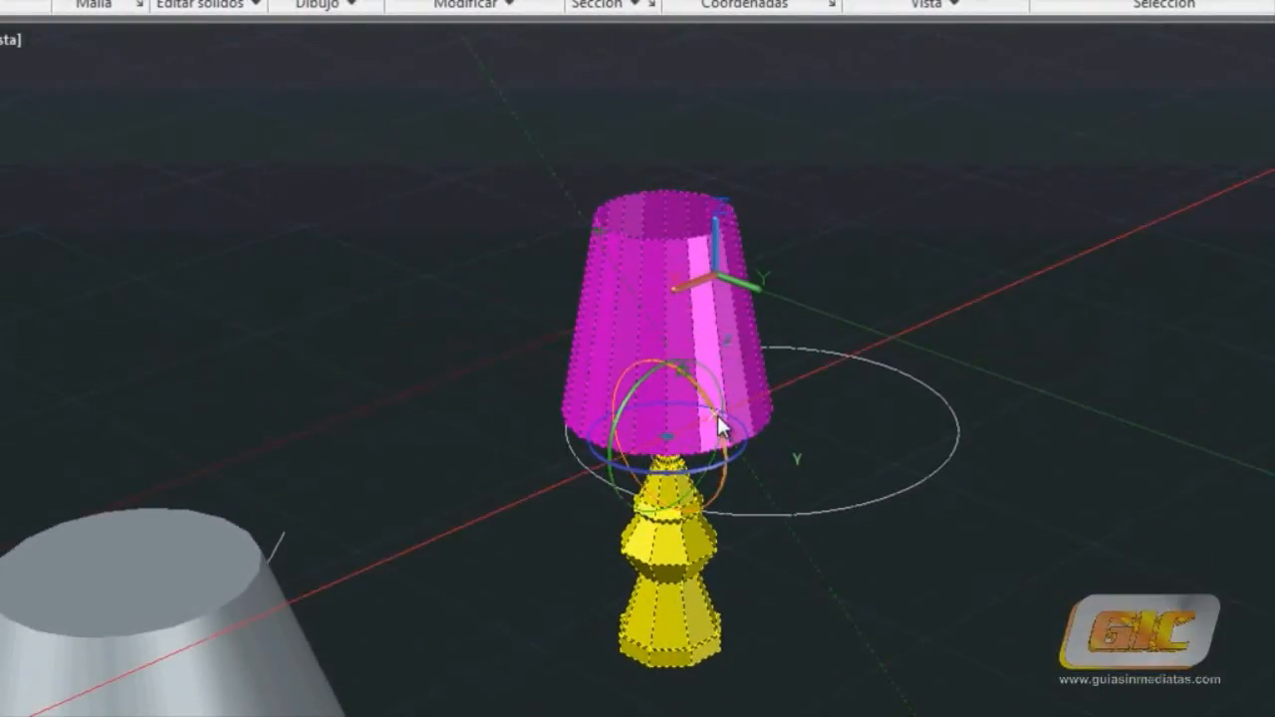
click(717, 416)
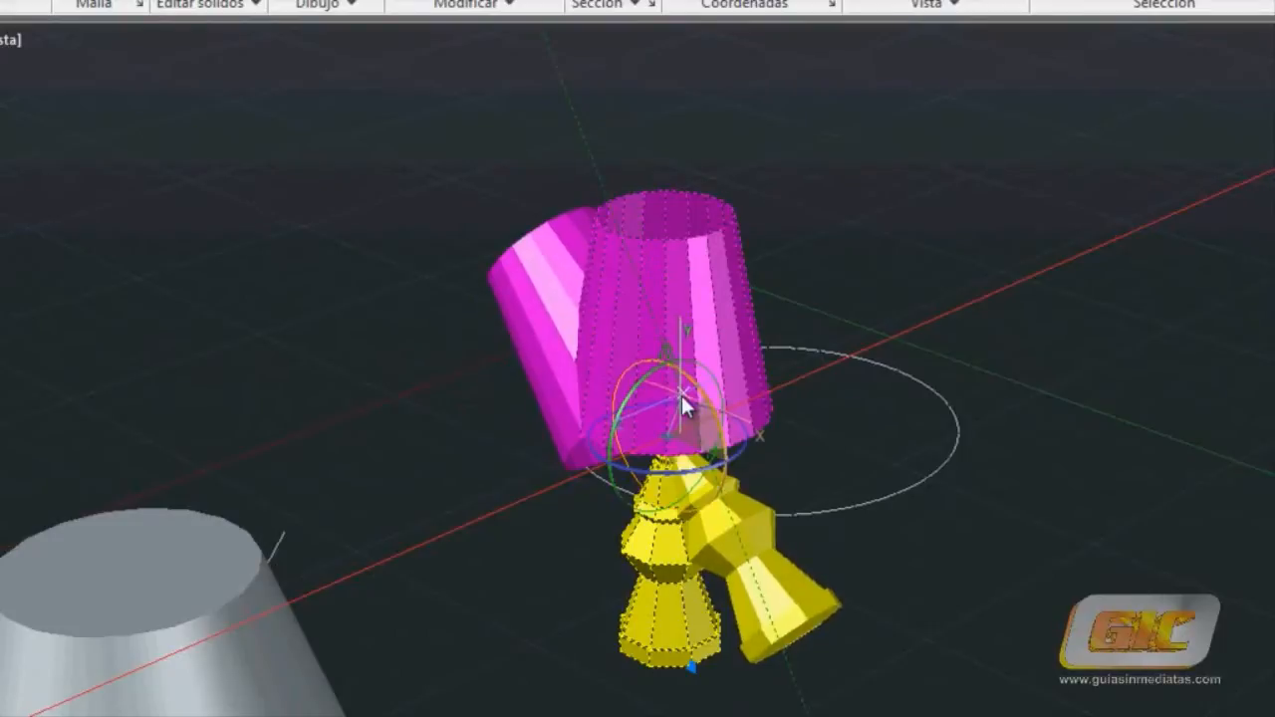
click(682, 393)
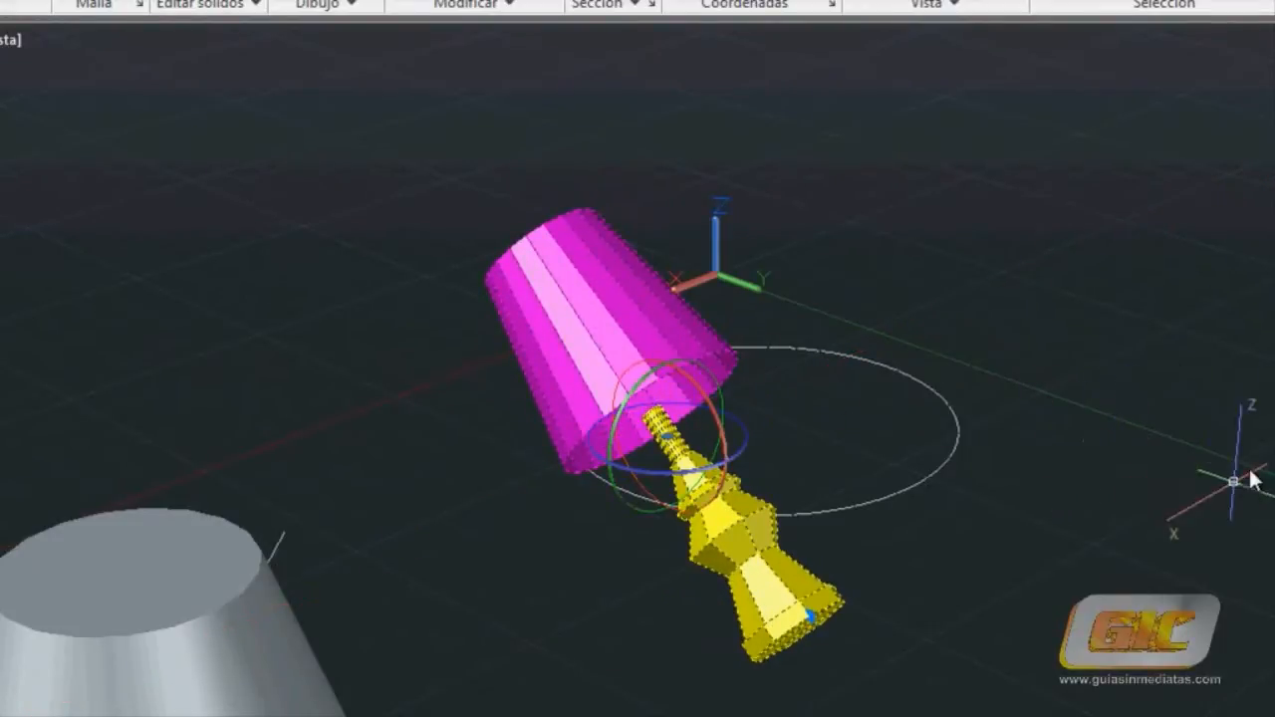
key(Escape)
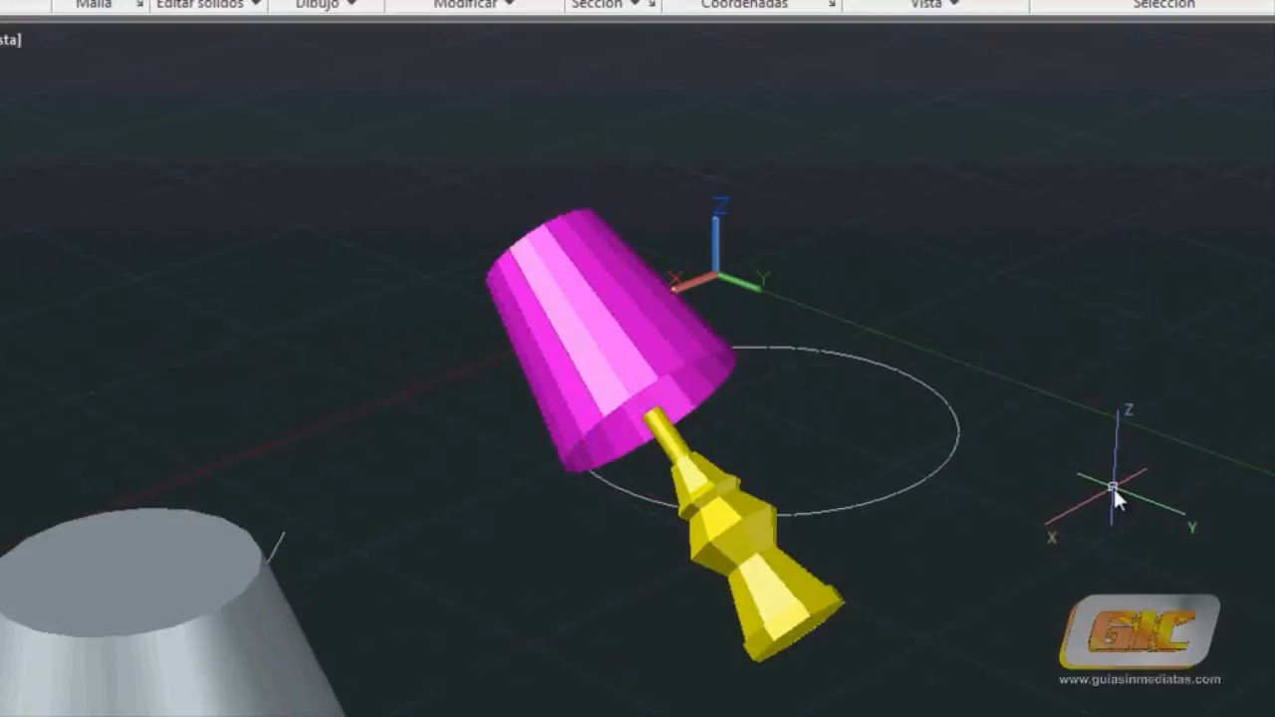
Step: Rotate the circle with 3D Rotate about the gizmo's X axis until it stands upright, and deselect it
shift+middle_drag(1069, 527, 931, 524)
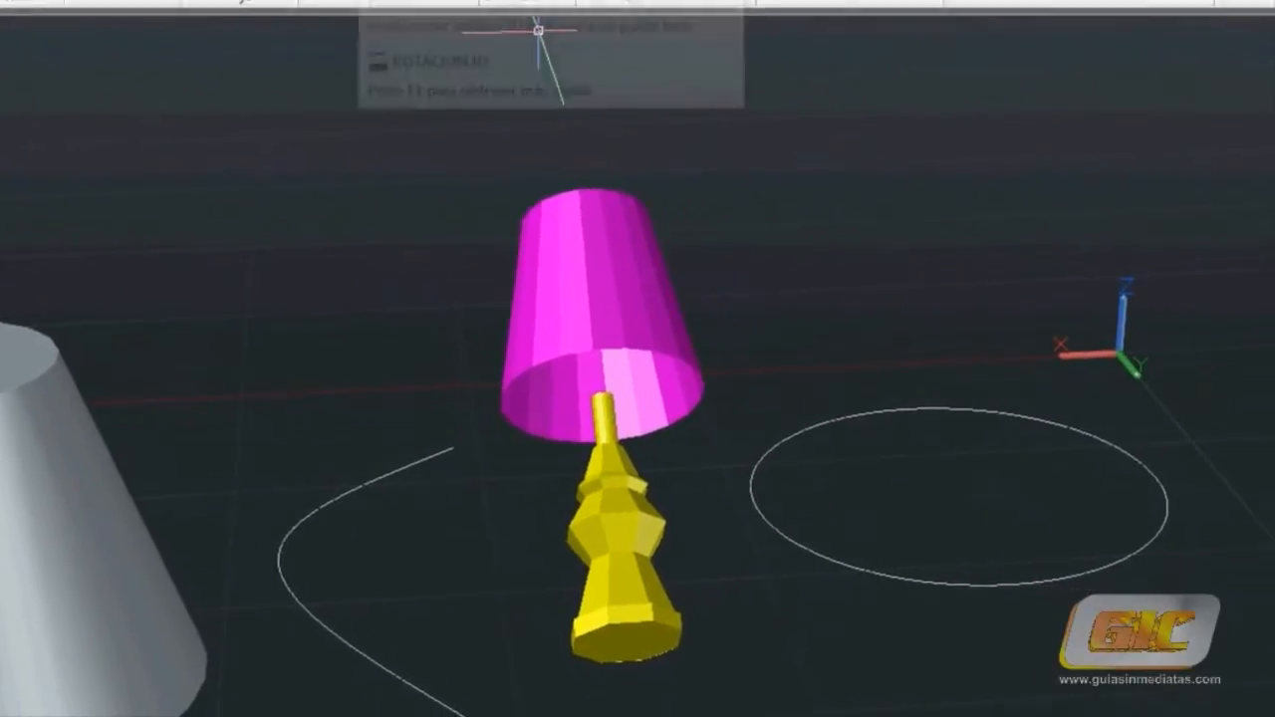
click(852, 568)
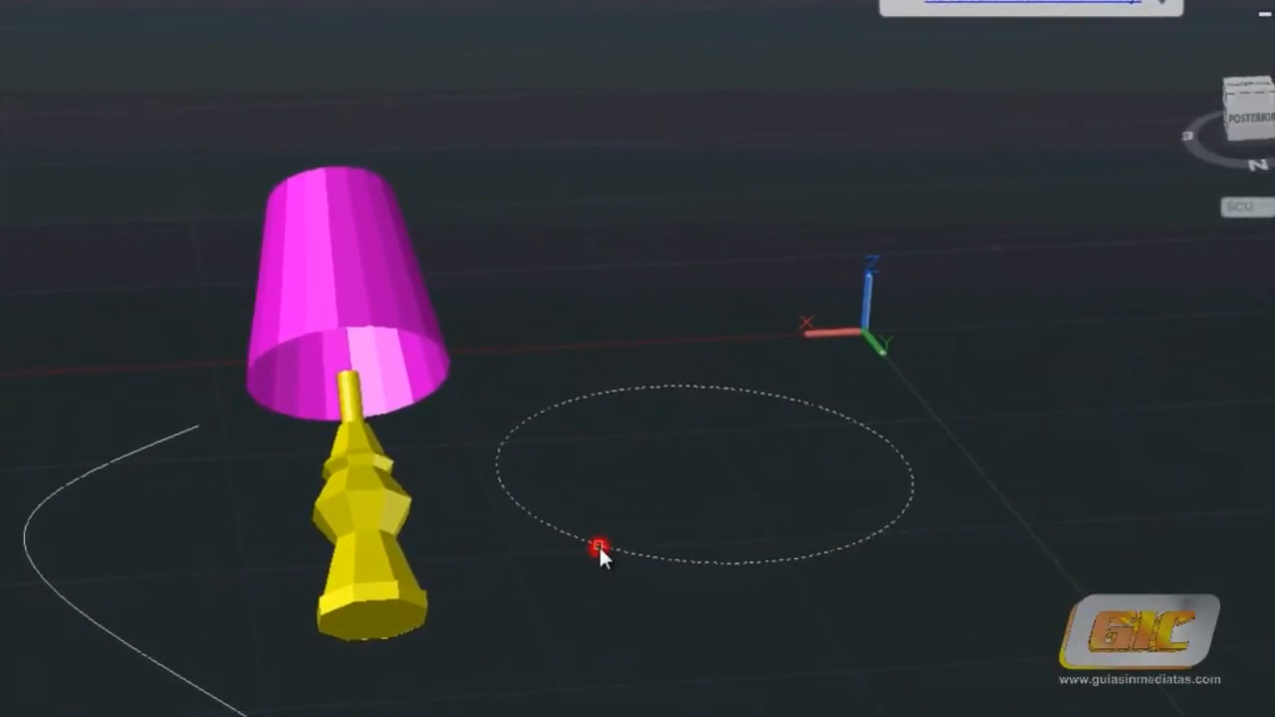
right_click(599, 545)
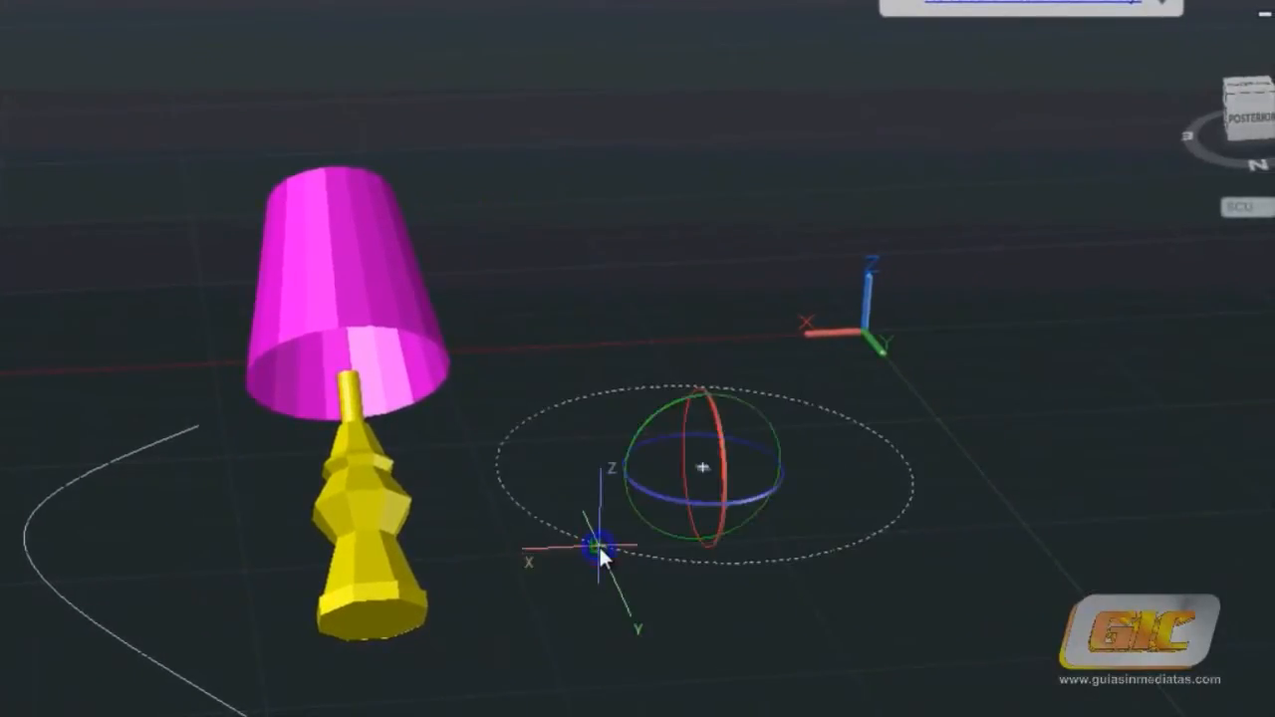
click(720, 426)
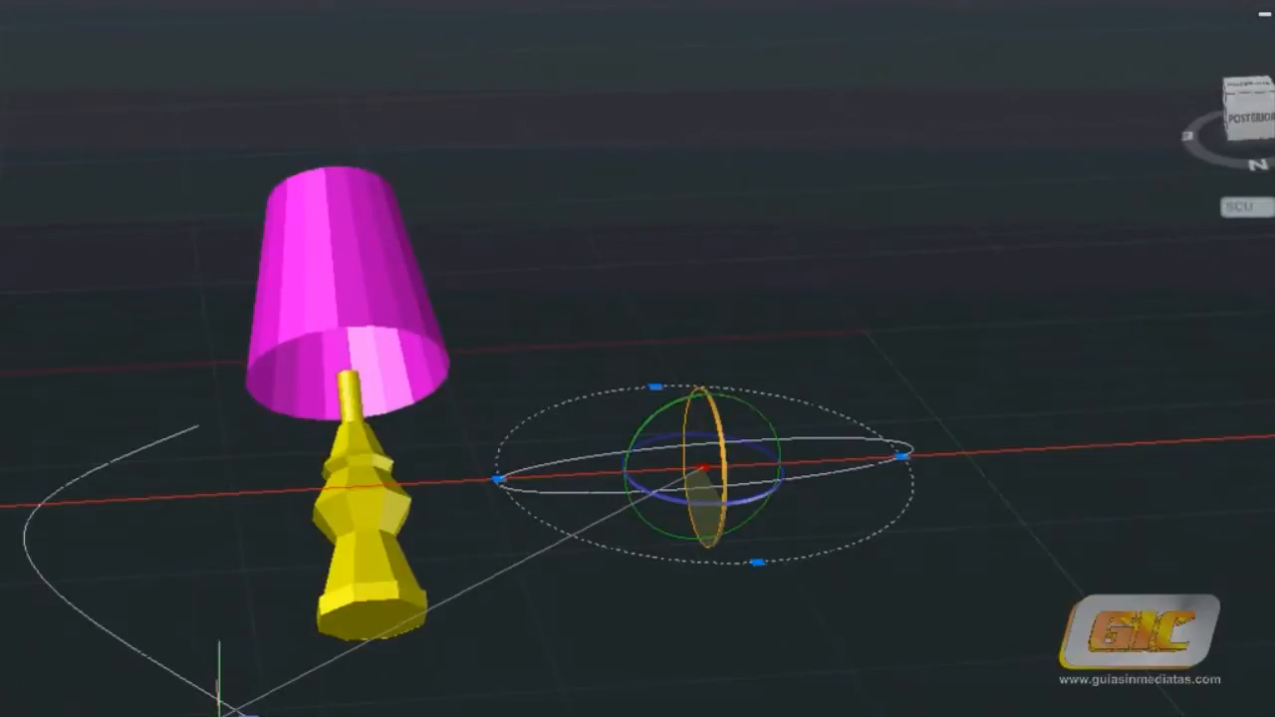
click(221, 711)
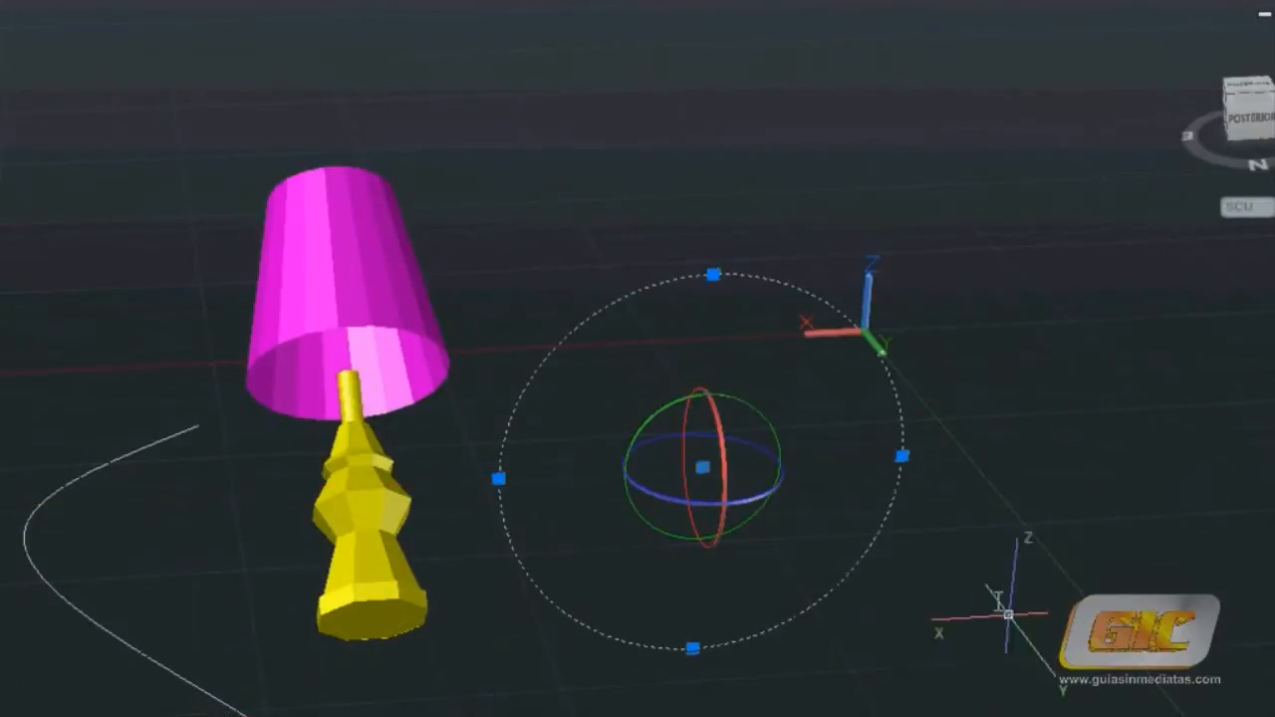
key(Escape)
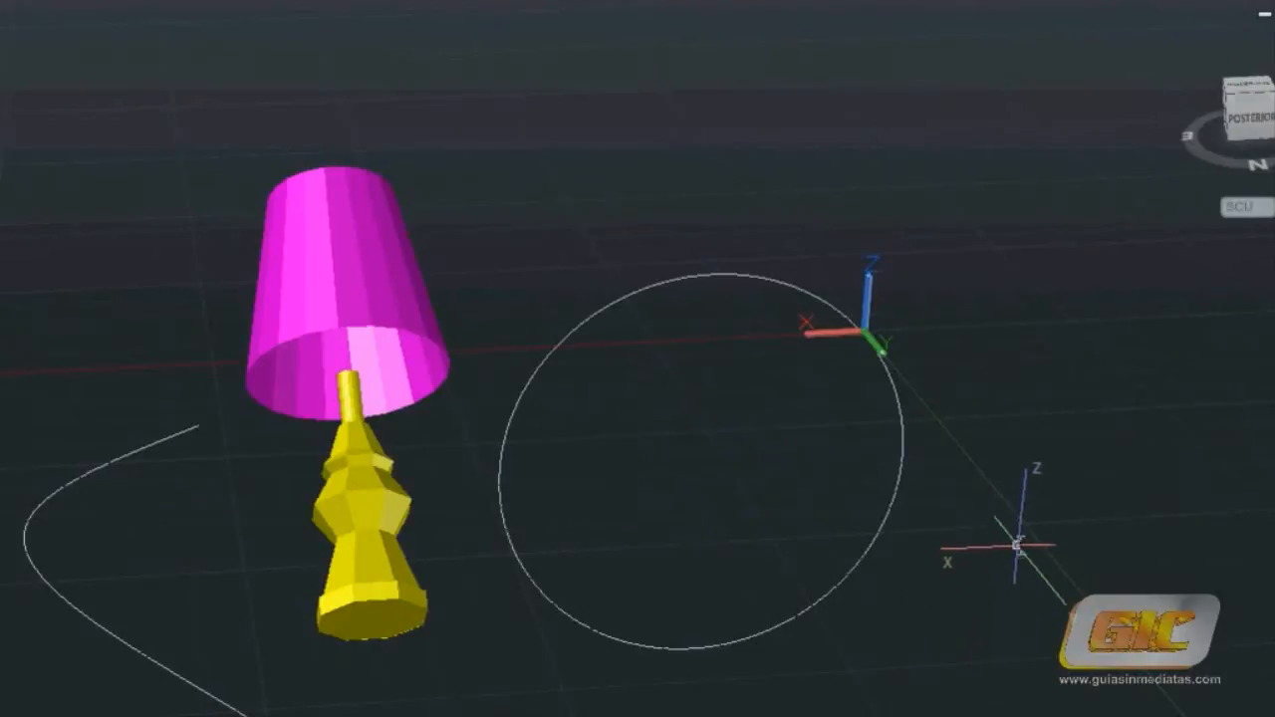
Step: Examine the orientation of the rotated circle and tilted lamp from several angles, including edge-on from the left side
shift+middle_drag(1016, 546, 833, 519)
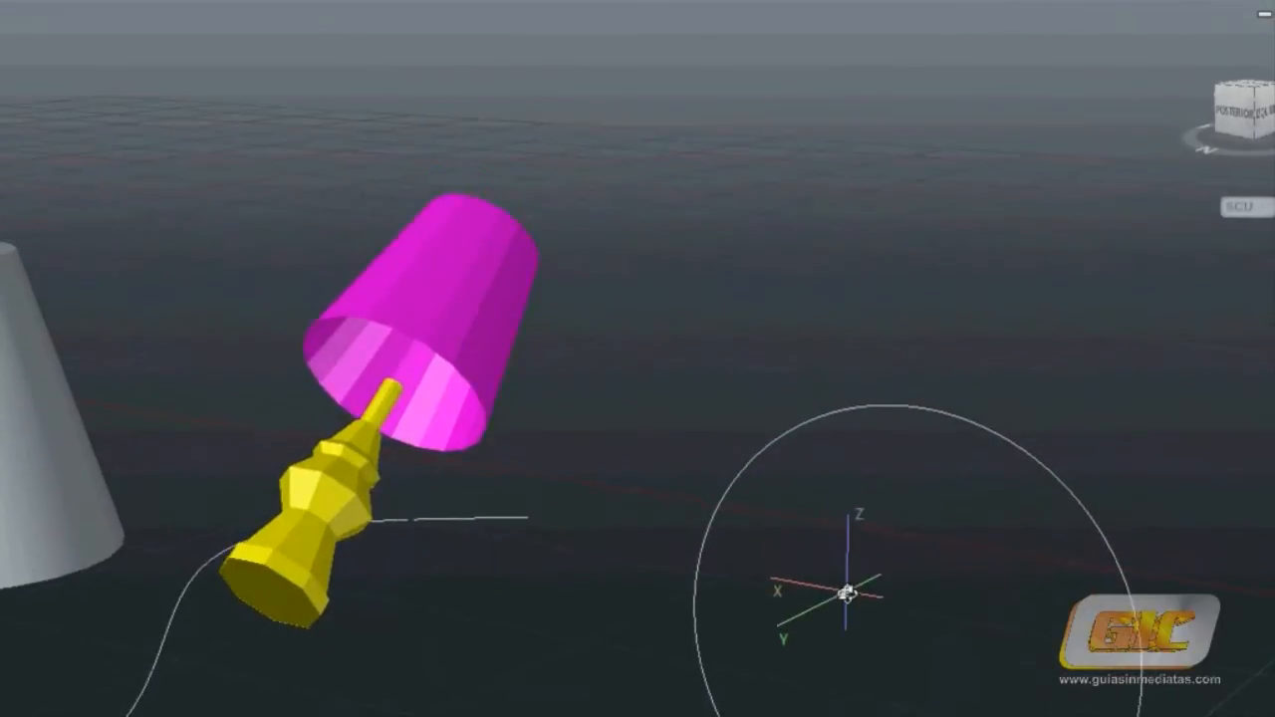
middle_drag(847, 592, 489, 259)
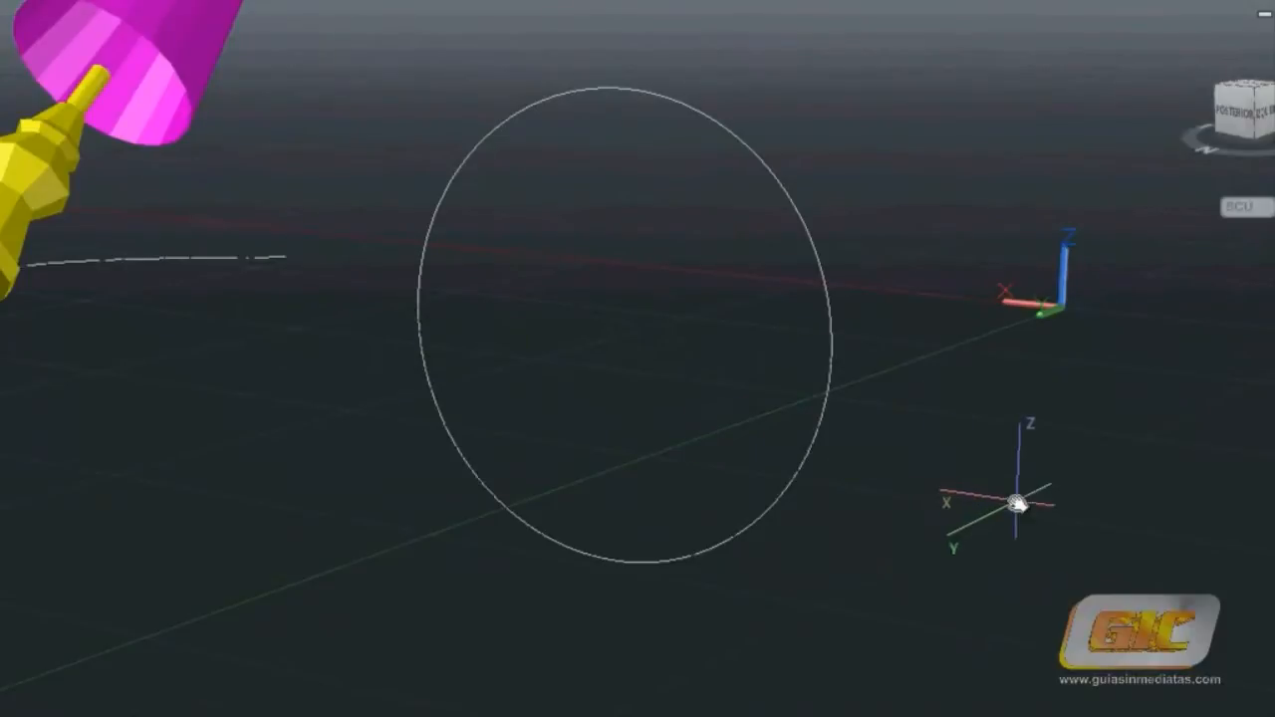
shift+middle_drag(883, 532, 730, 506)
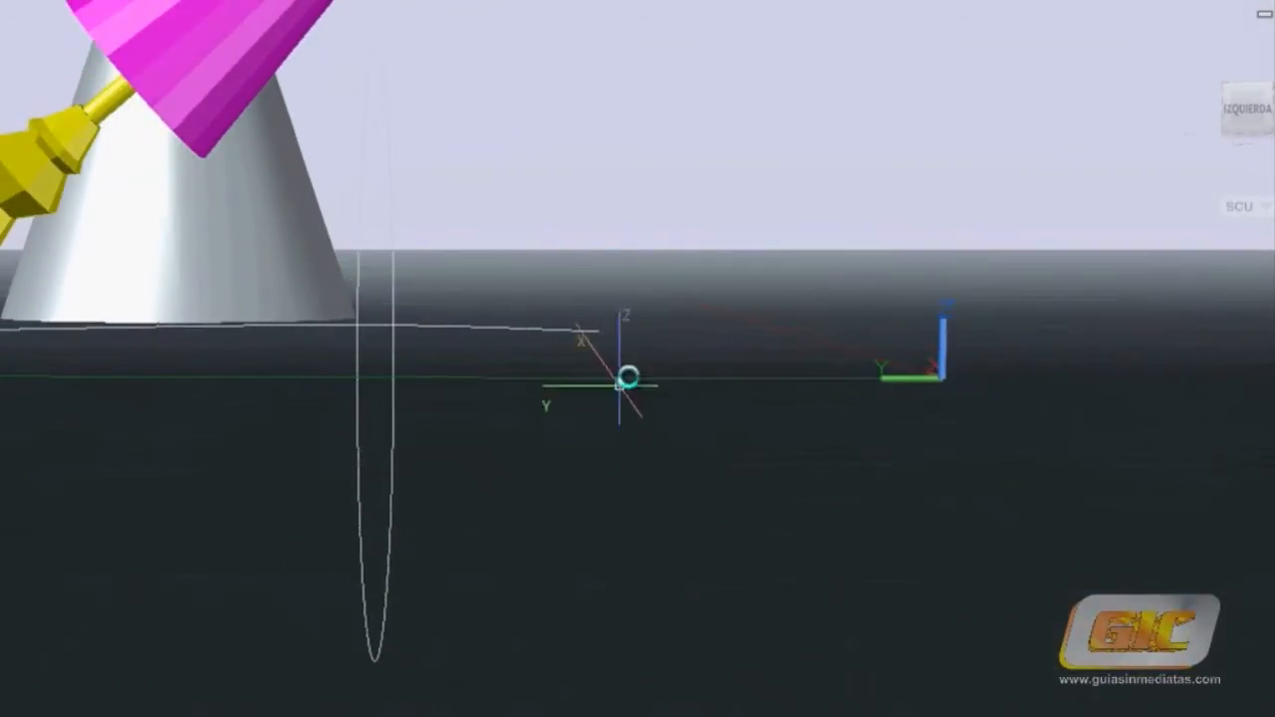
scroll(658, 330, up, 2)
scroll(675, 324, up, 1)
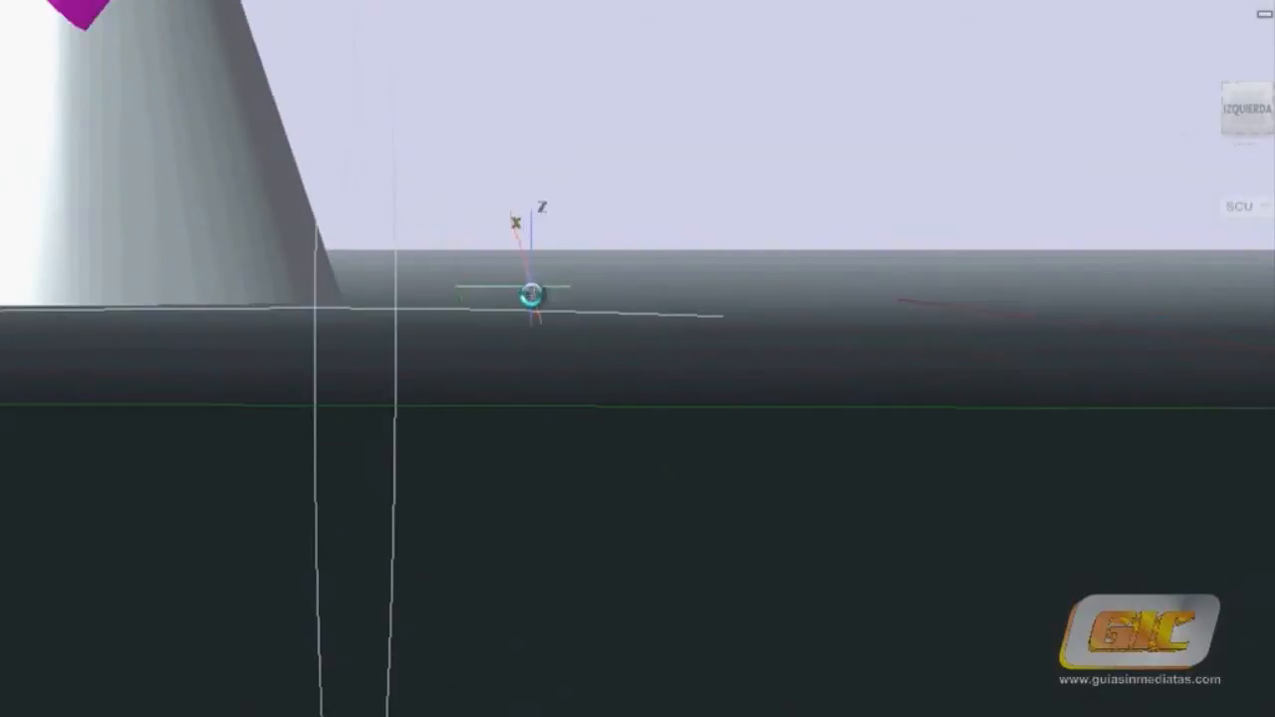
scroll(534, 297, down, 2)
scroll(538, 302, down, 1)
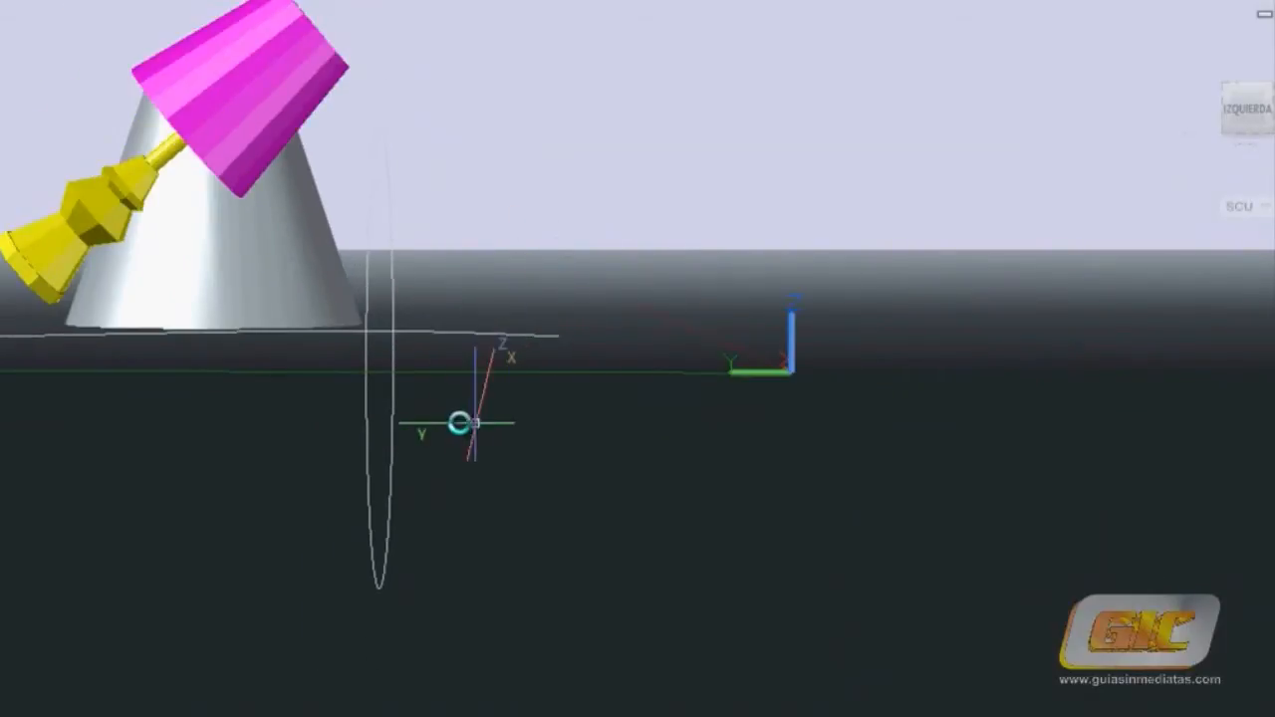
shift+middle_drag(428, 424, 587, 472)
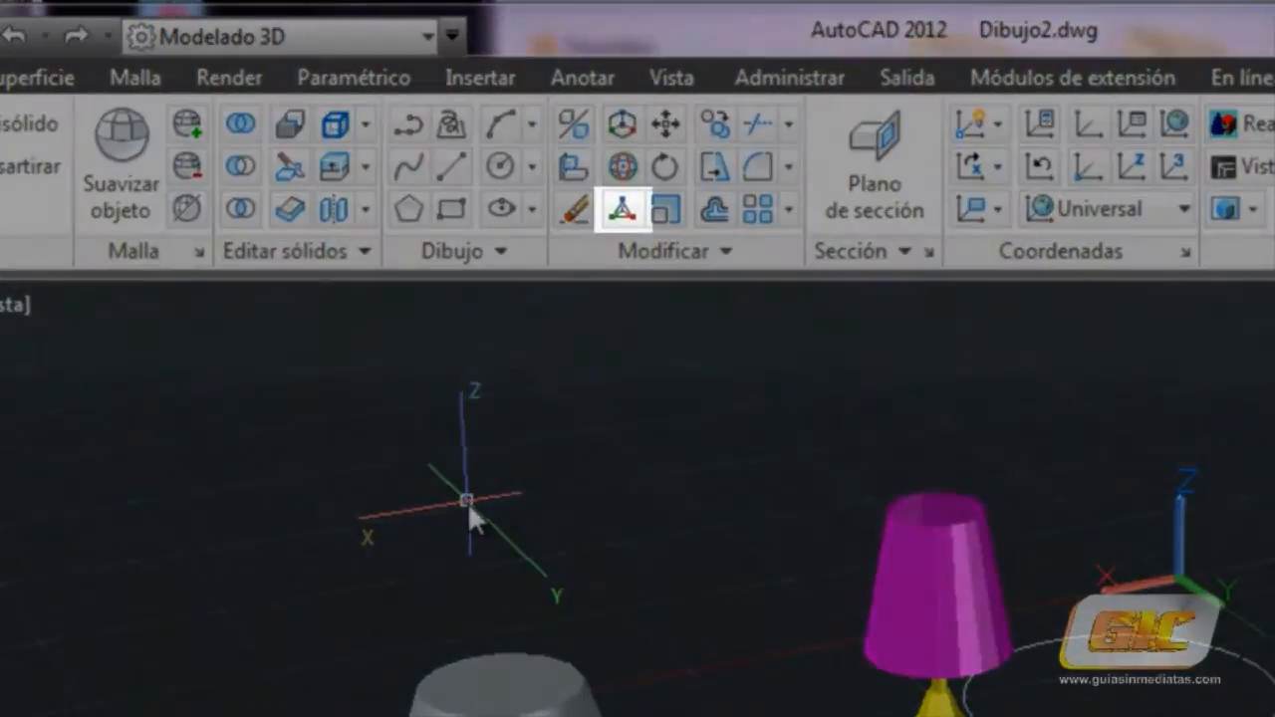
Step: Enlarge the gray truncated cone uniformly along all three axes with 3D Scale
drag(467, 502, 622, 295)
click(622, 209)
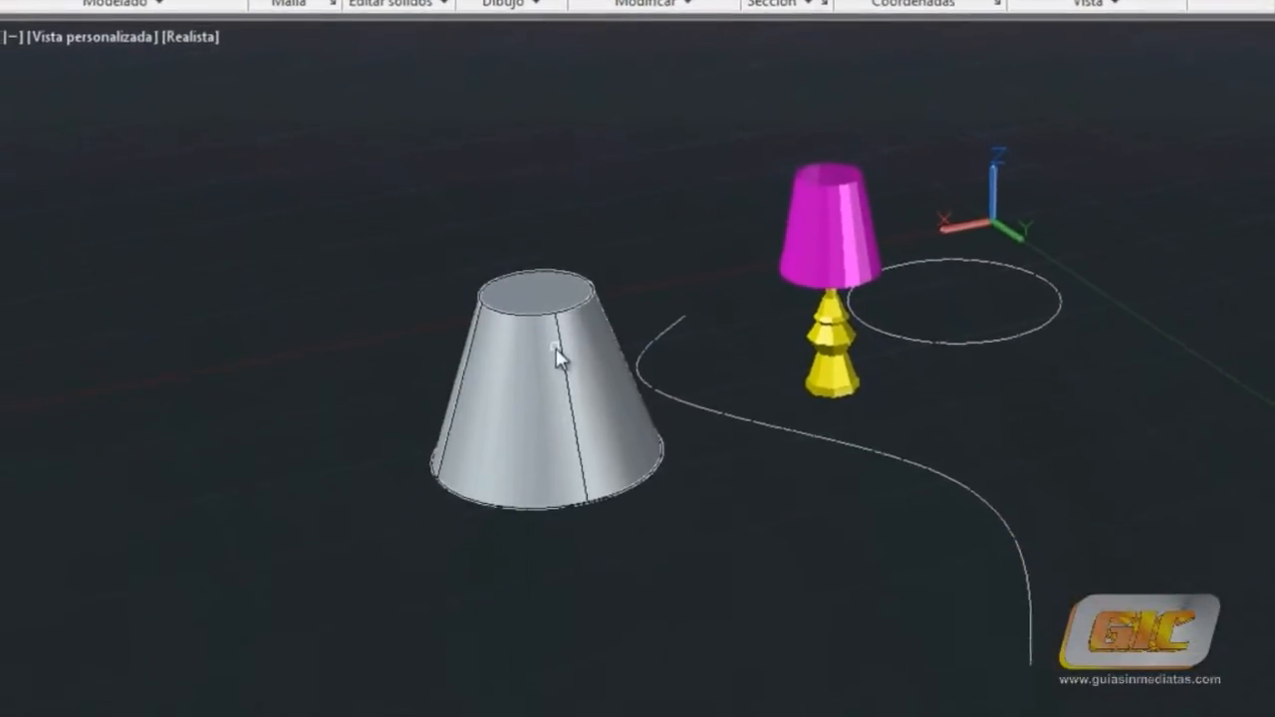
click(536, 620)
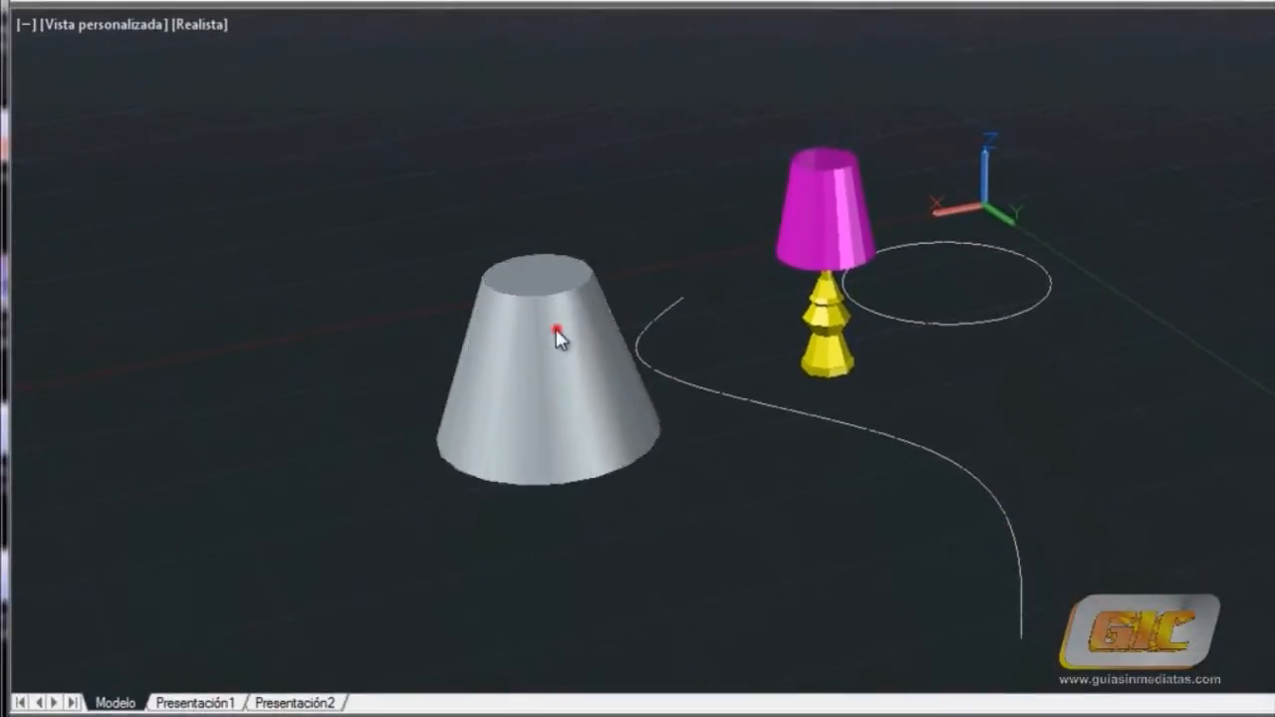
right_click(556, 329)
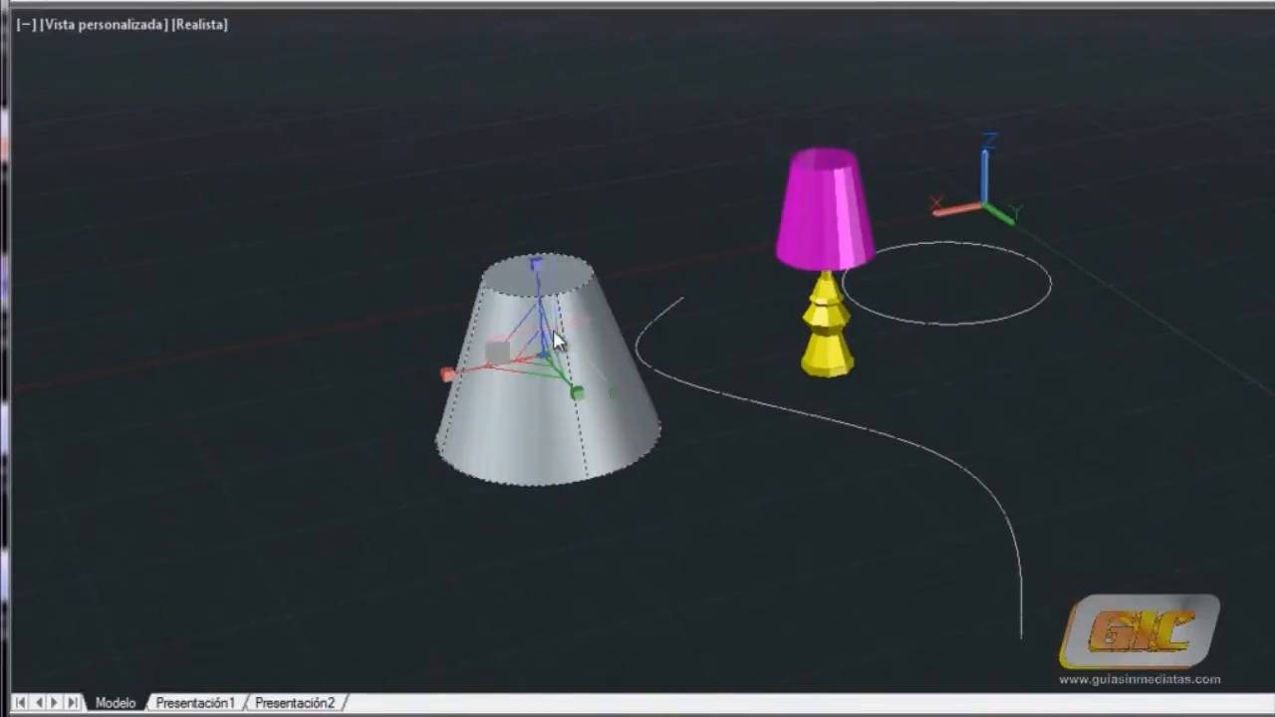
click(538, 344)
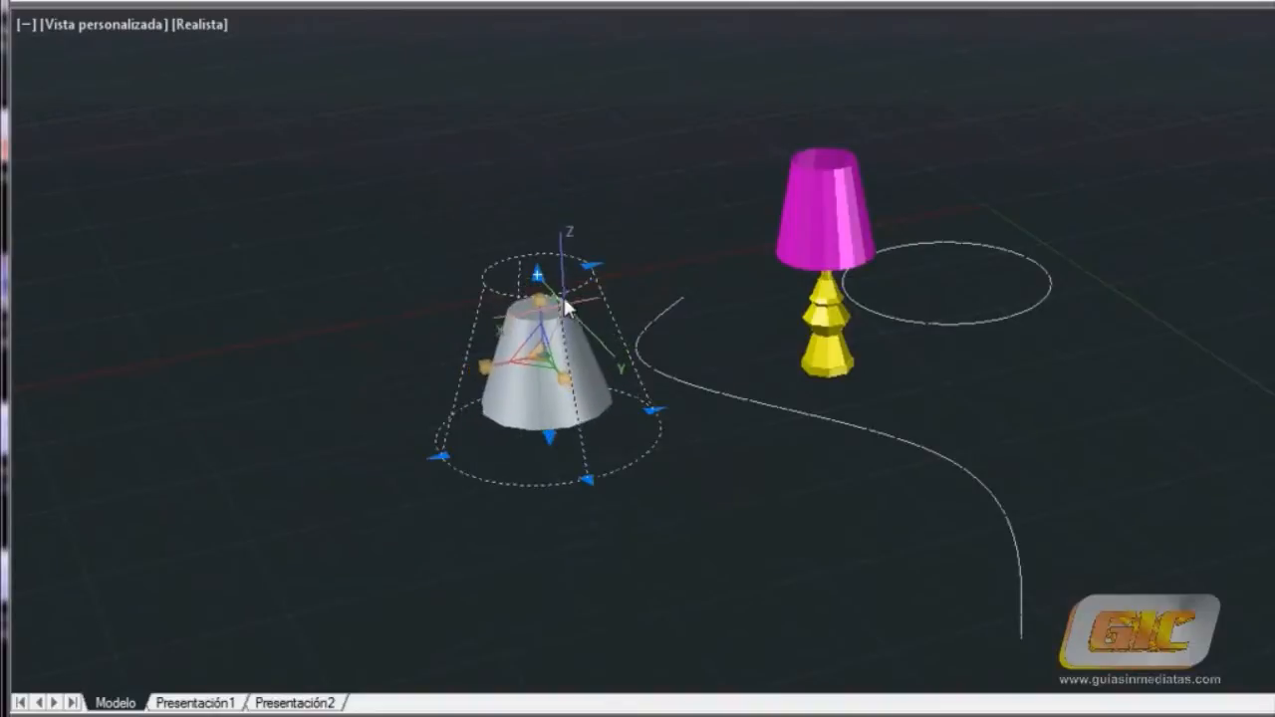
click(593, 194)
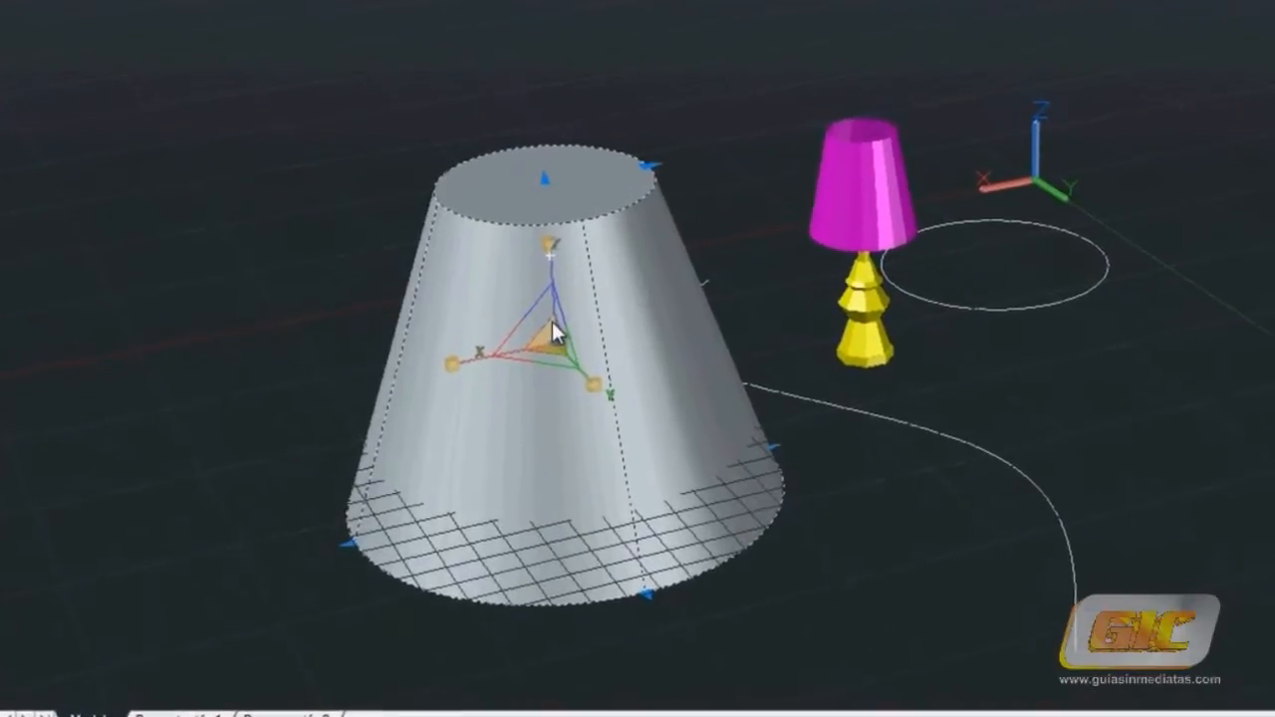
Step: Switch the selected truncated cone's gizmo to Rotate and on to Move, reviewing its constraint and alignment options
right_click(564, 309)
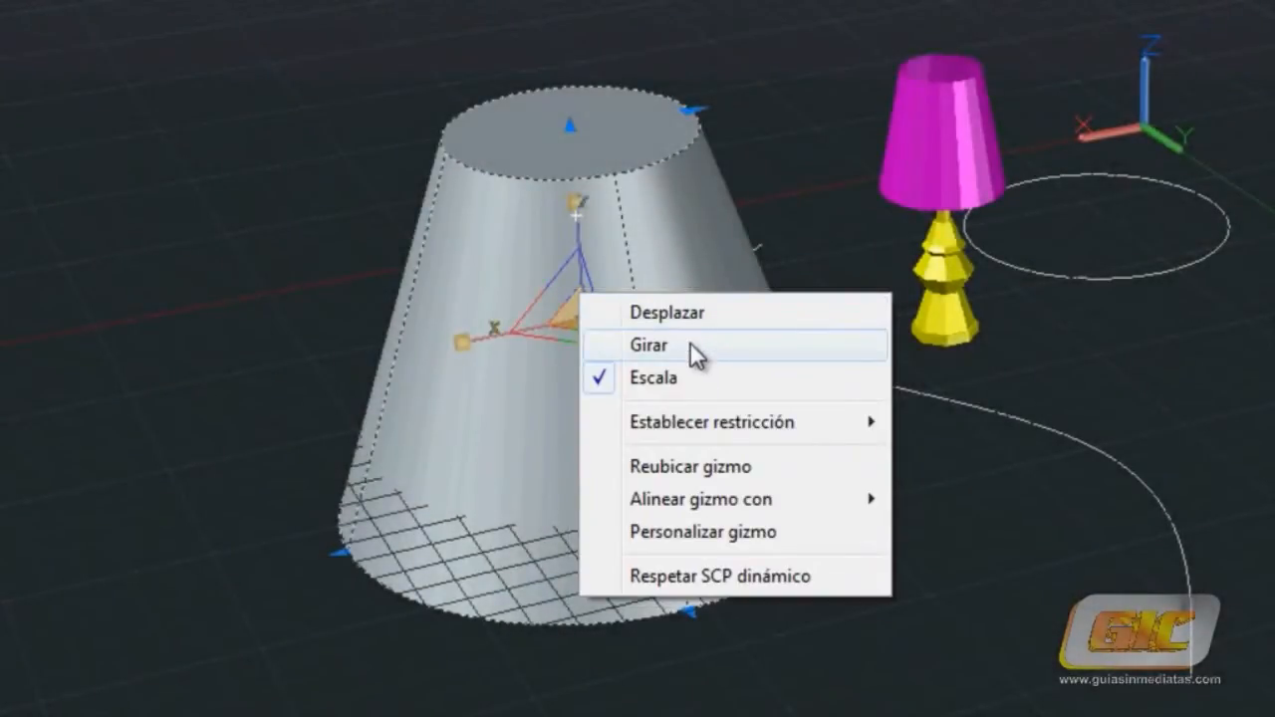
click(648, 345)
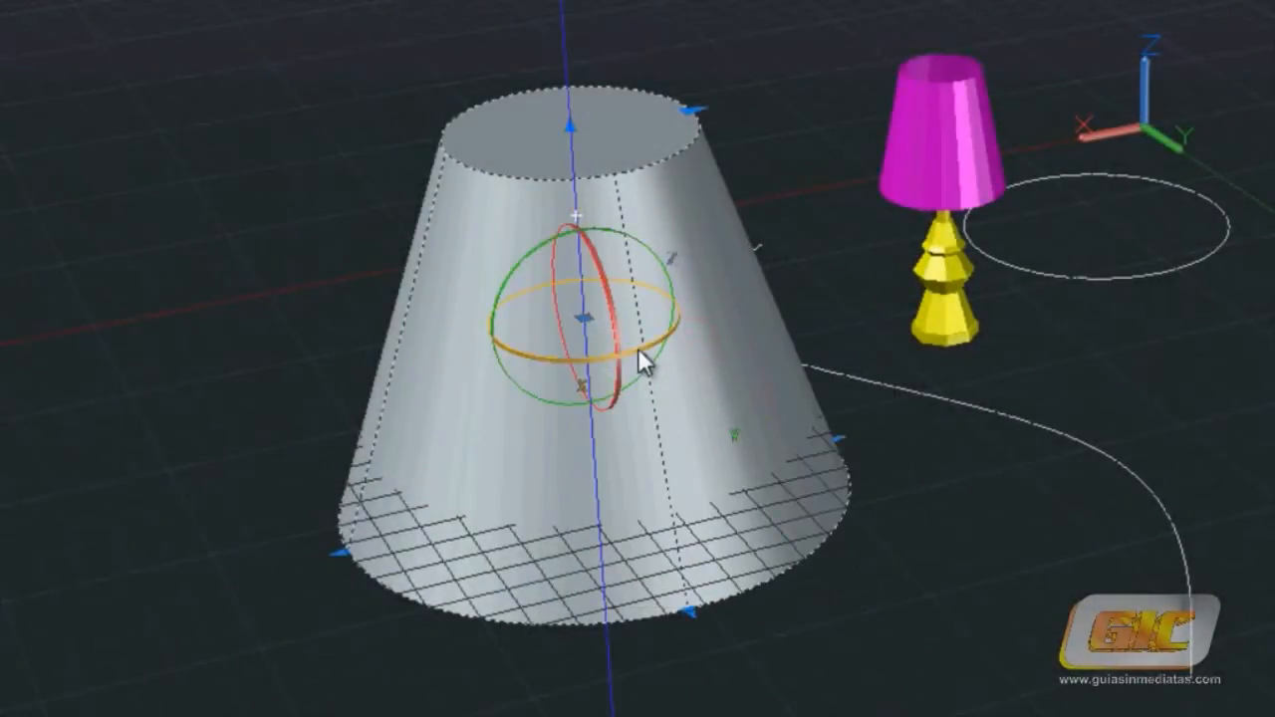
right_click(611, 313)
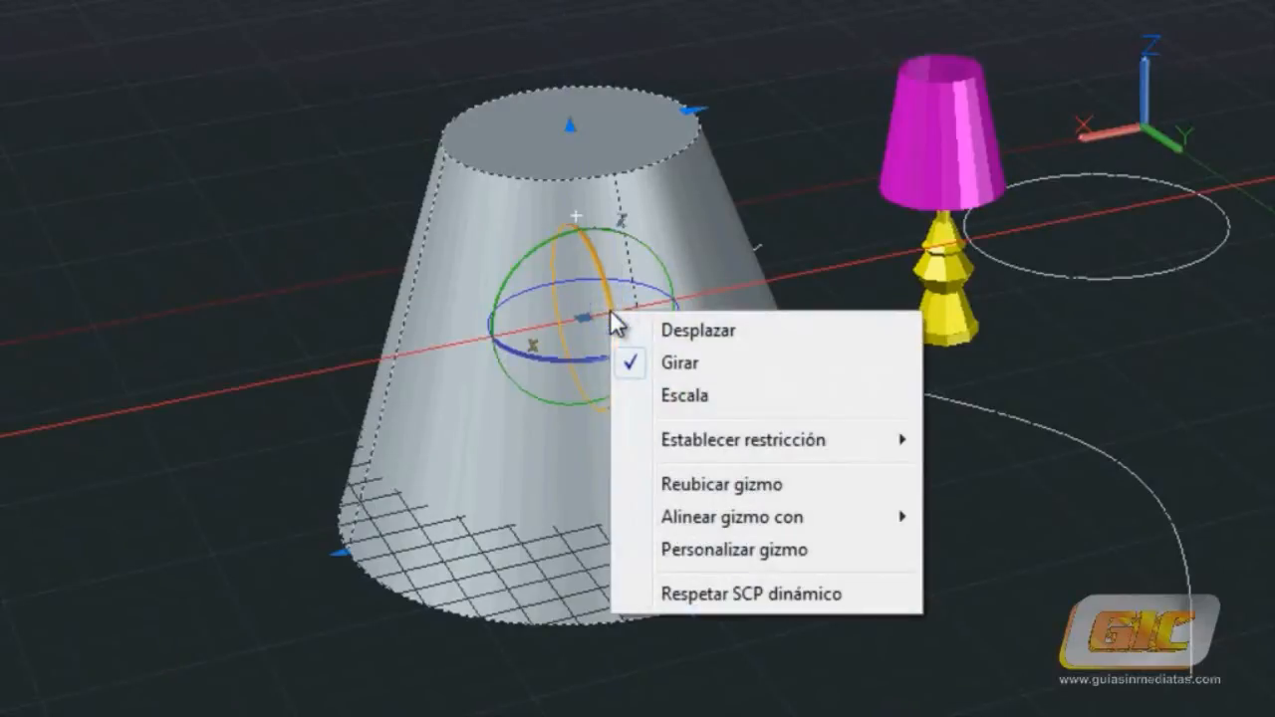
mouse_move(833, 450)
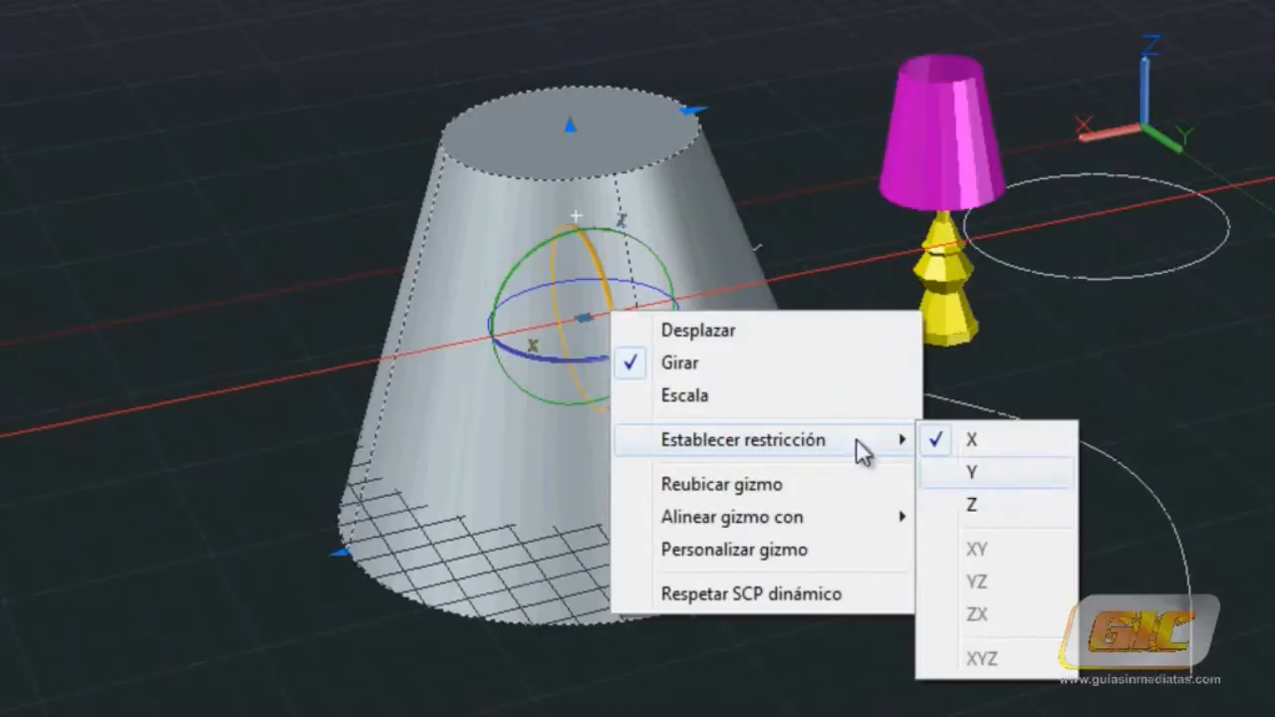
click(742, 337)
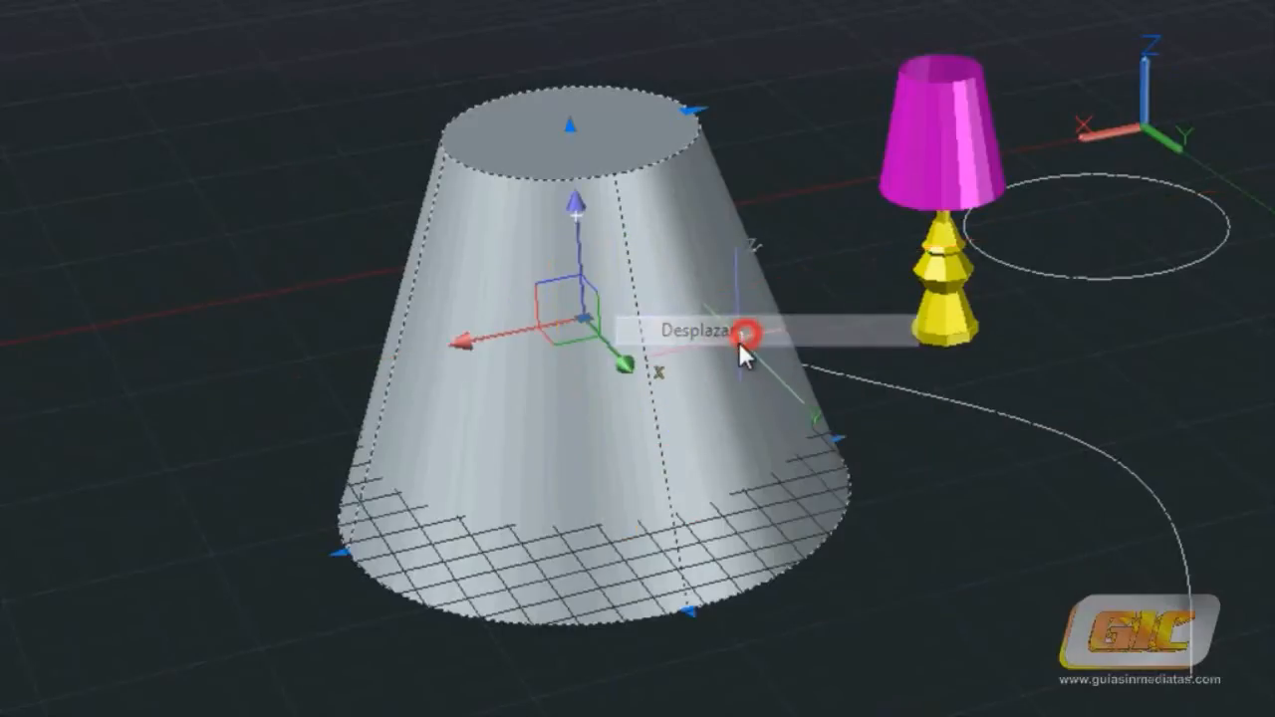
right_click(588, 301)
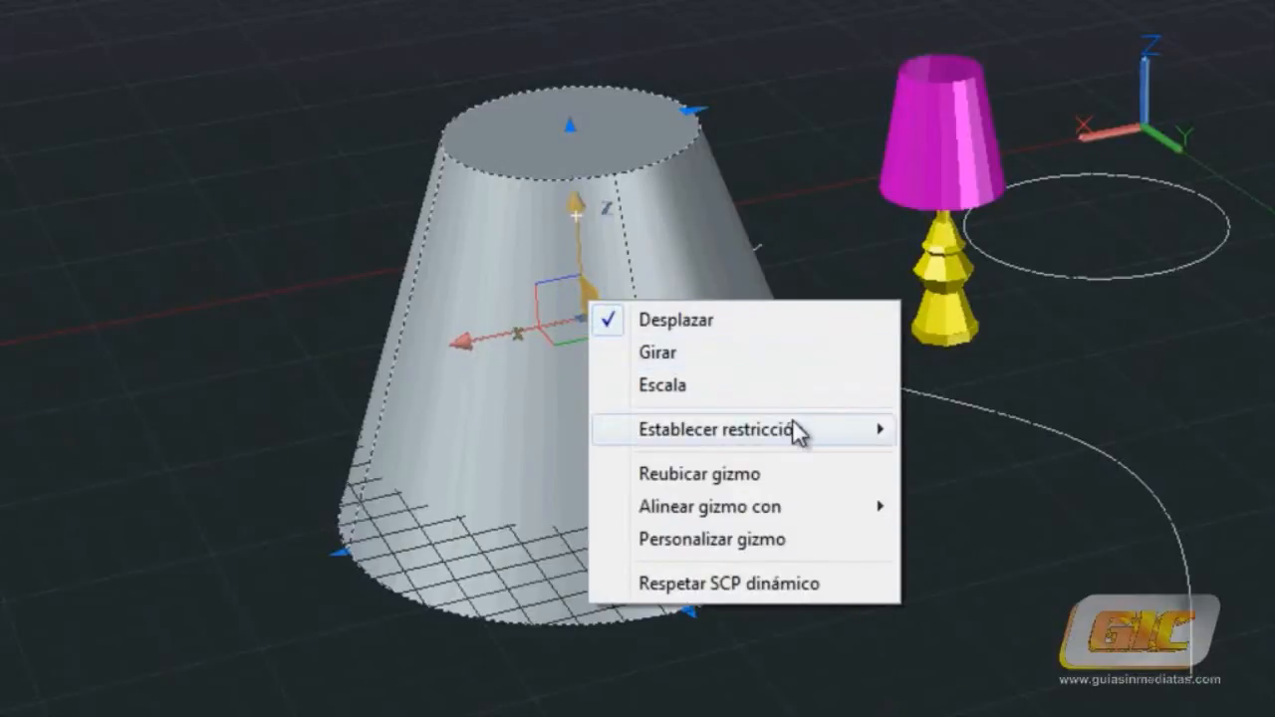
mouse_move(803, 432)
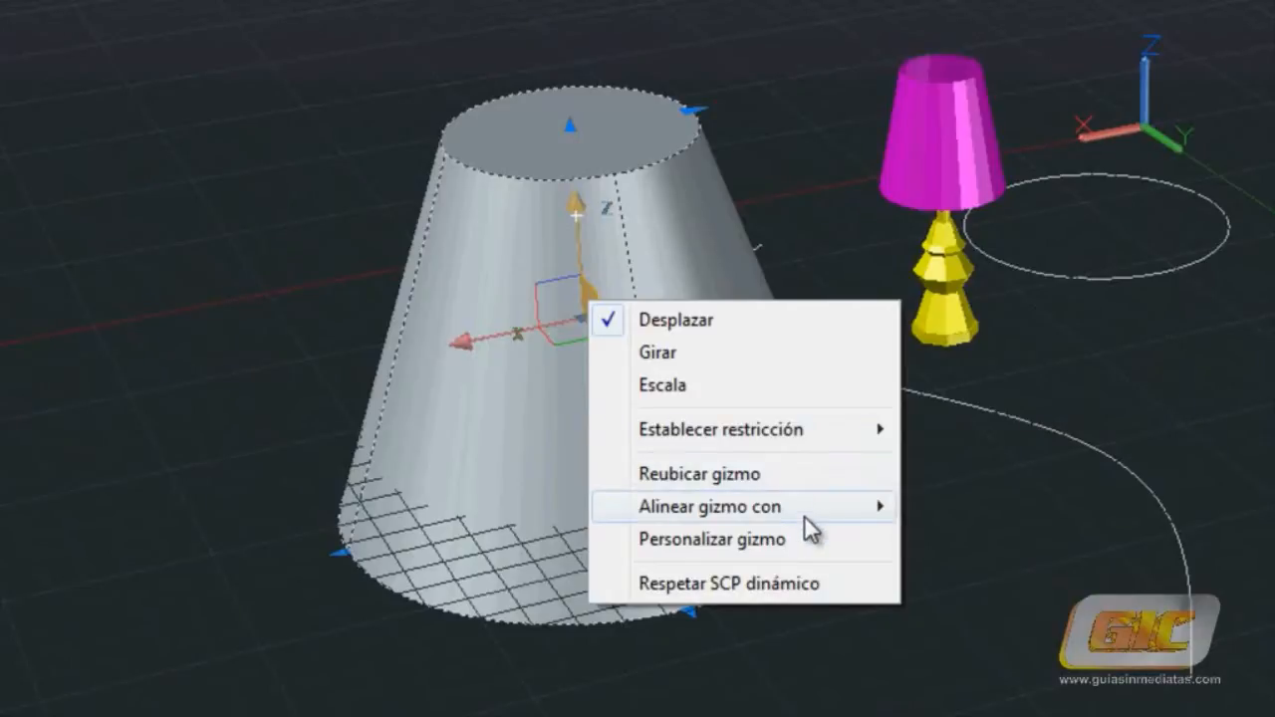
mouse_move(805, 517)
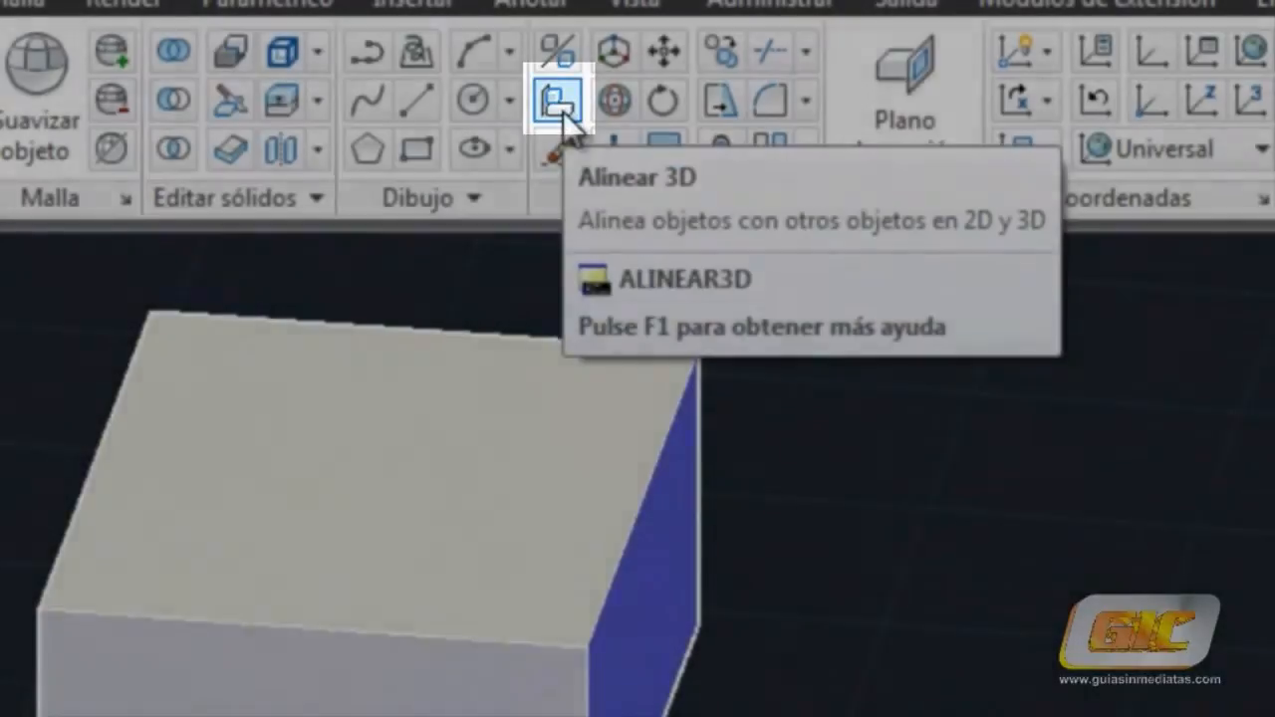
Step: Start 3D Align on the box, using the front and rear lower corners of its blue face as source points
click(561, 107)
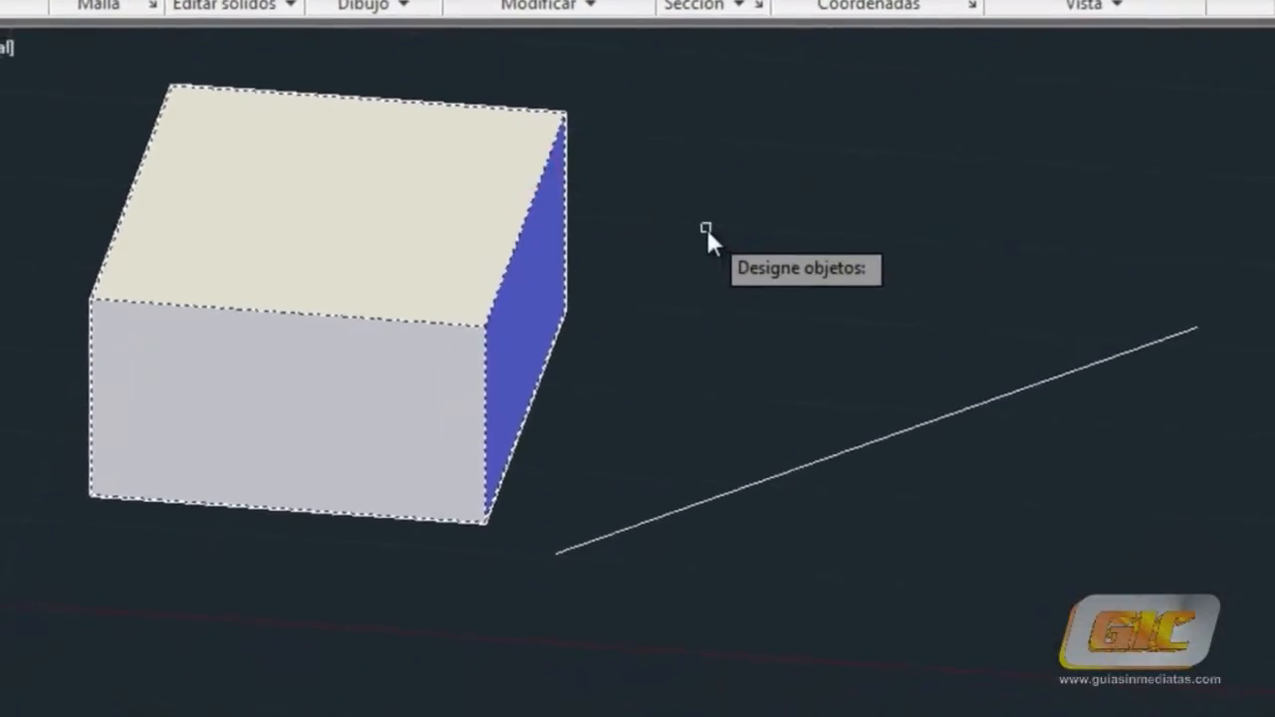
key(Return)
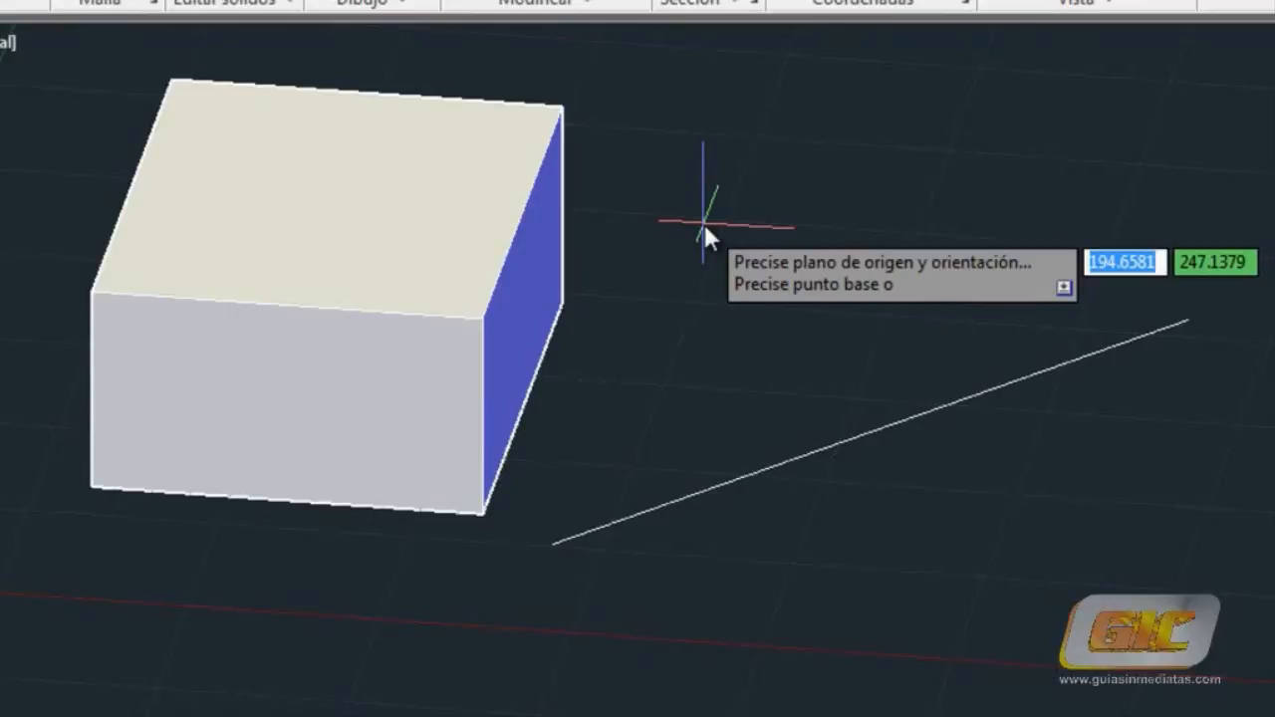
click(481, 513)
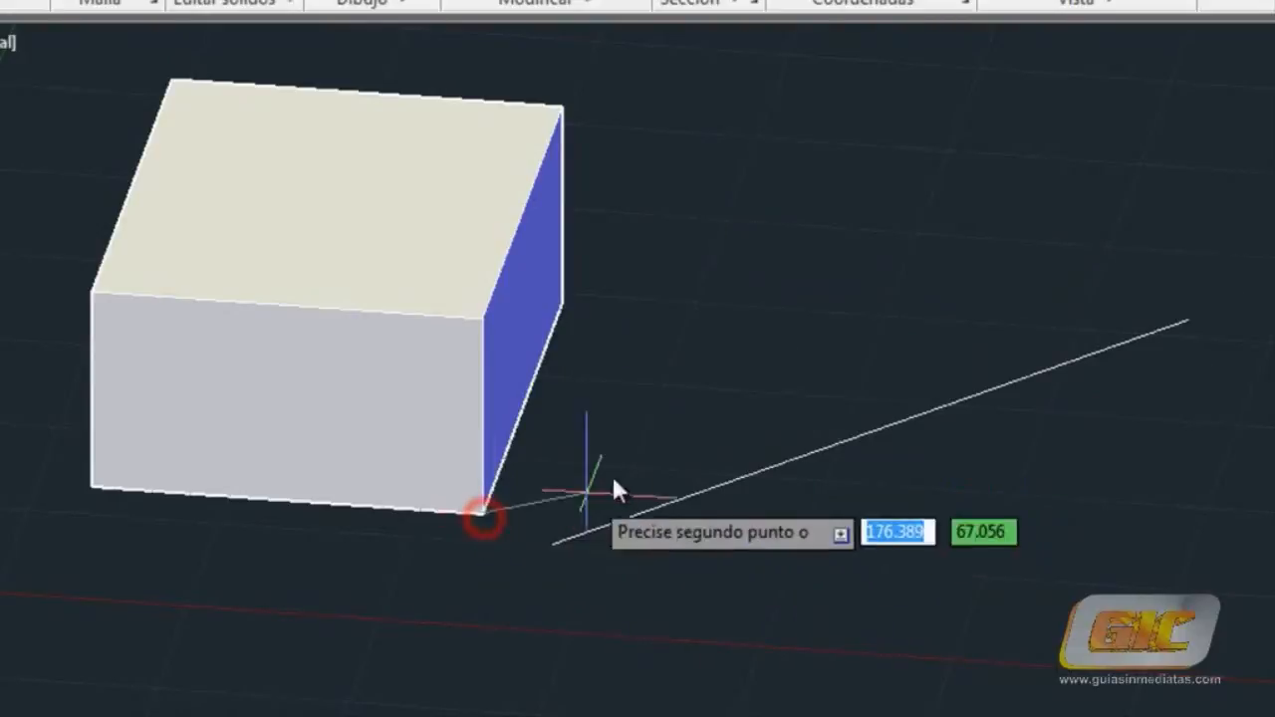
click(569, 304)
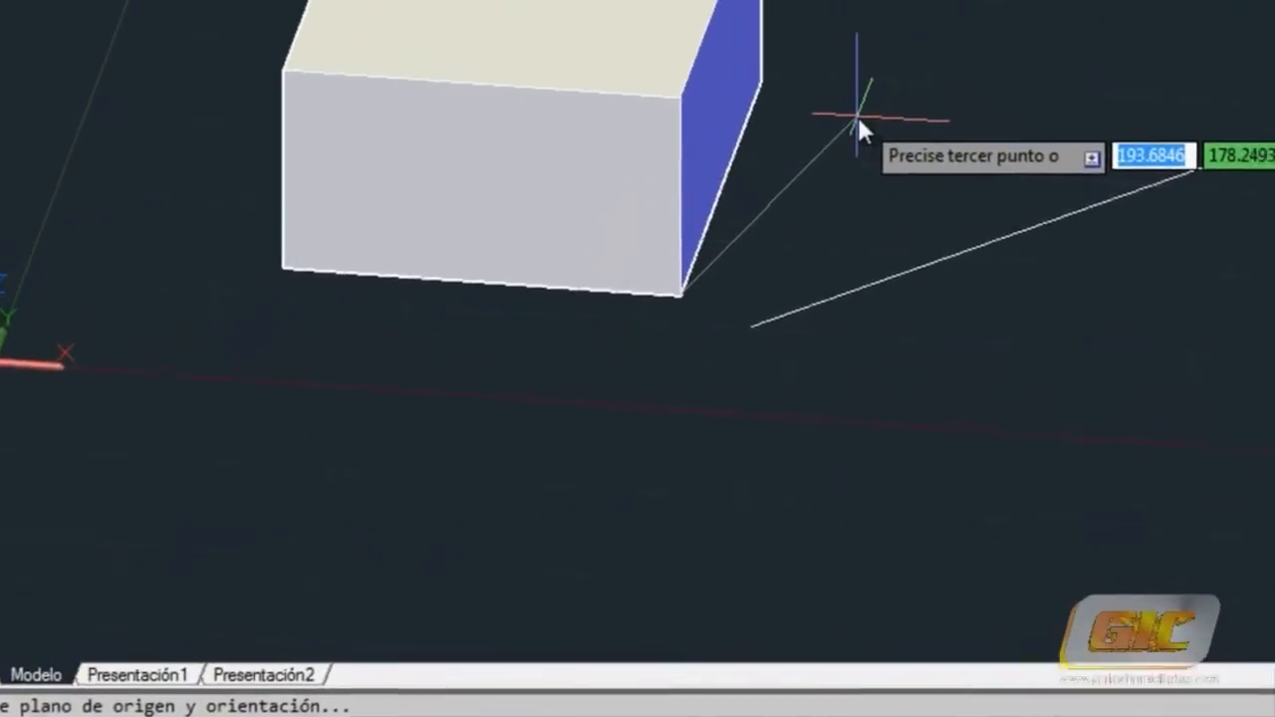
key(Return)
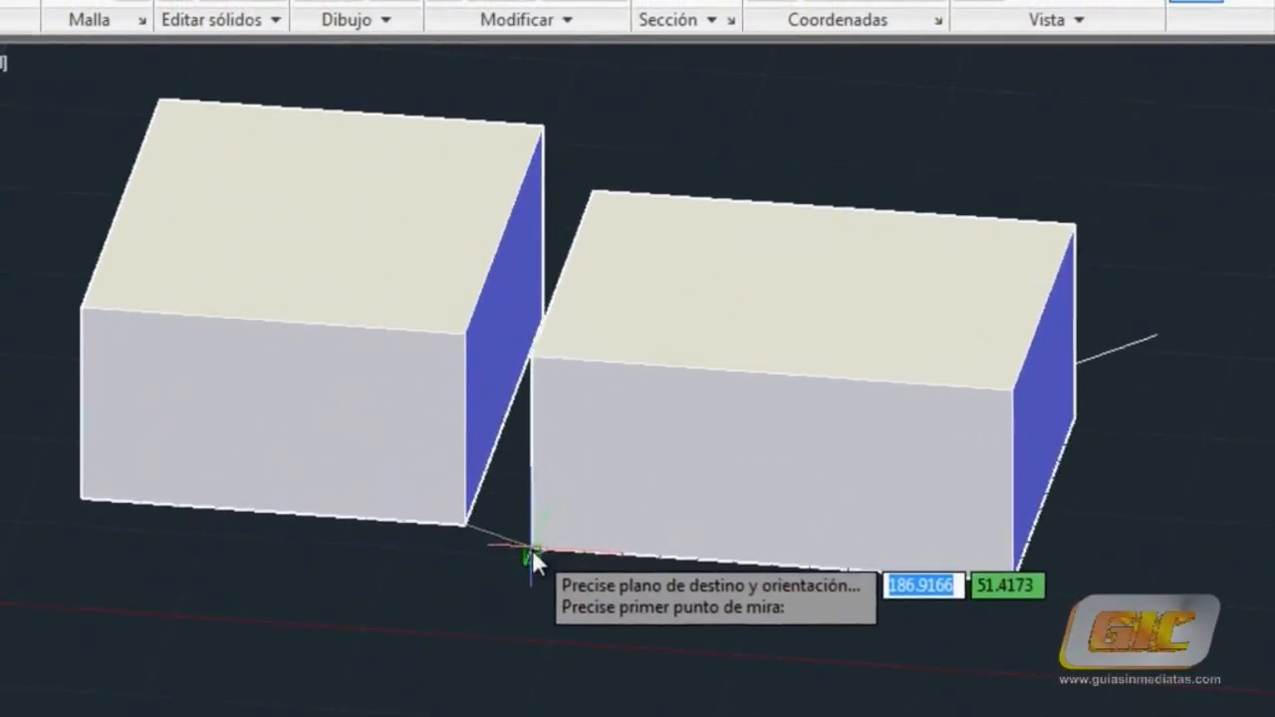
Step: Align the box's lower blue-face edge to the diagonal line, using the line's near and far endpoints as destination points
click(530, 552)
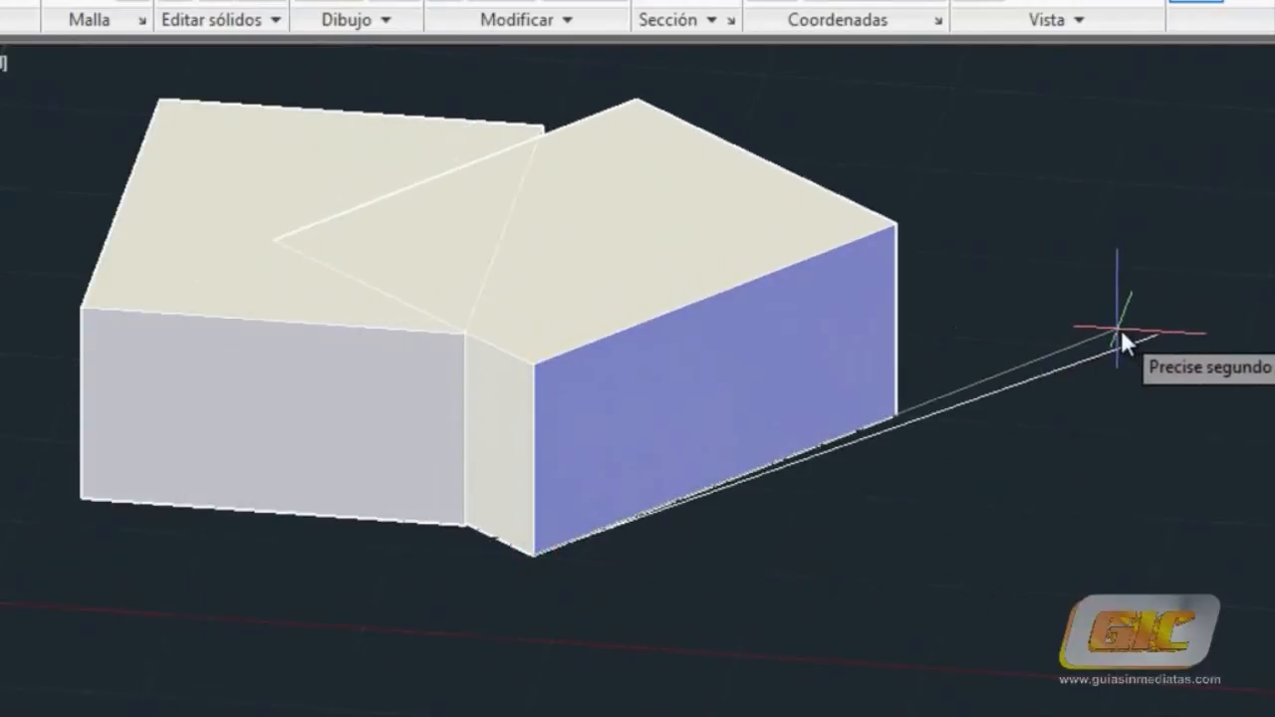
click(1156, 332)
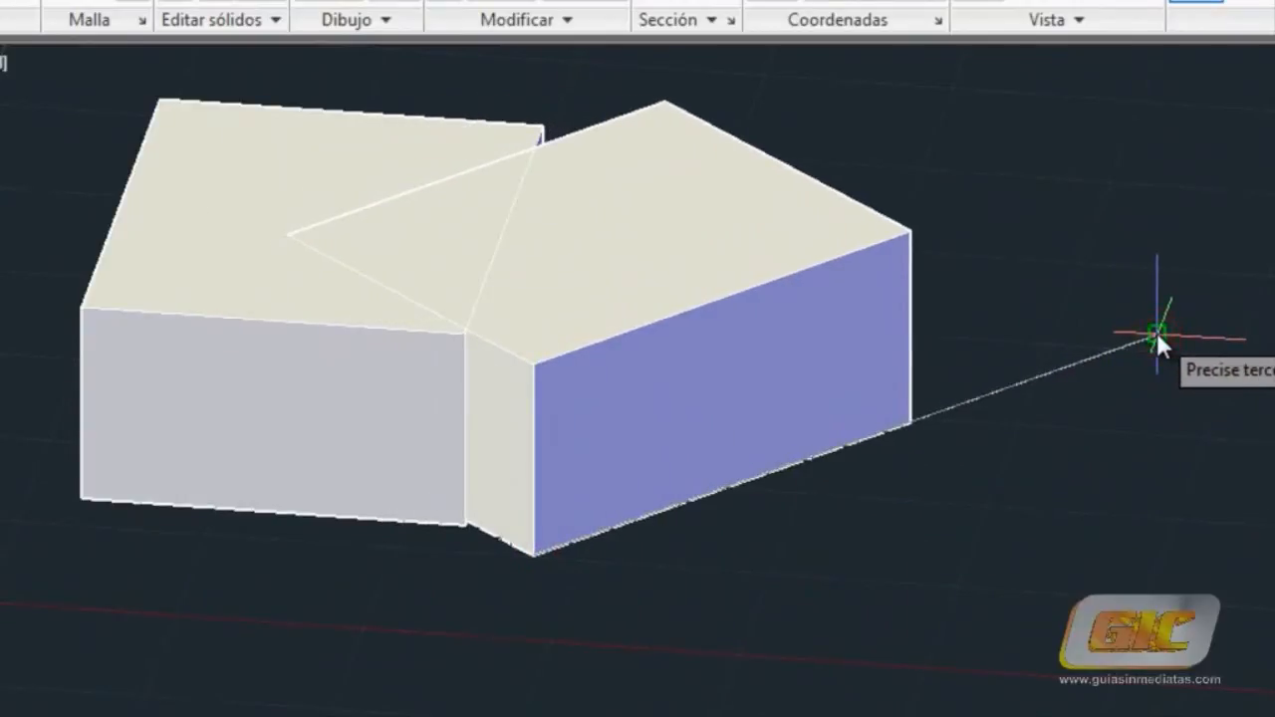
key(Return)
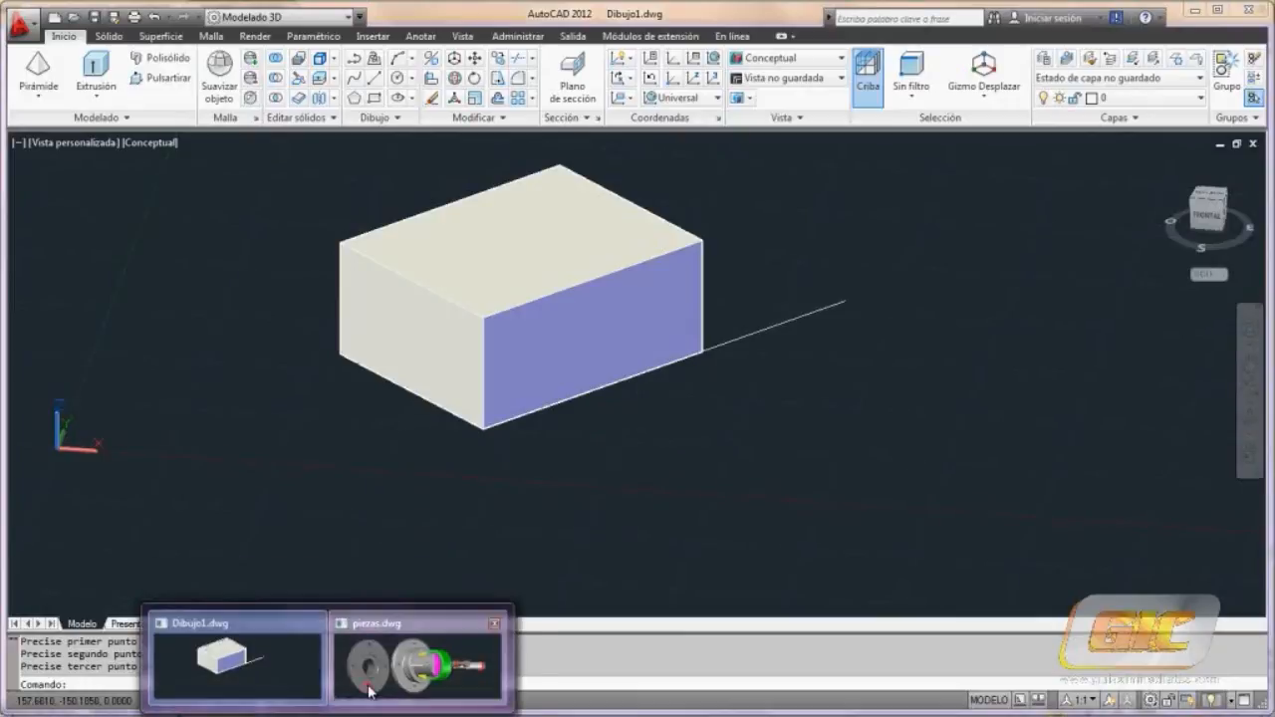
Step: Switch to the piezas.dwg drawing and start 3D Align on the separate dark gray flange
click(368, 678)
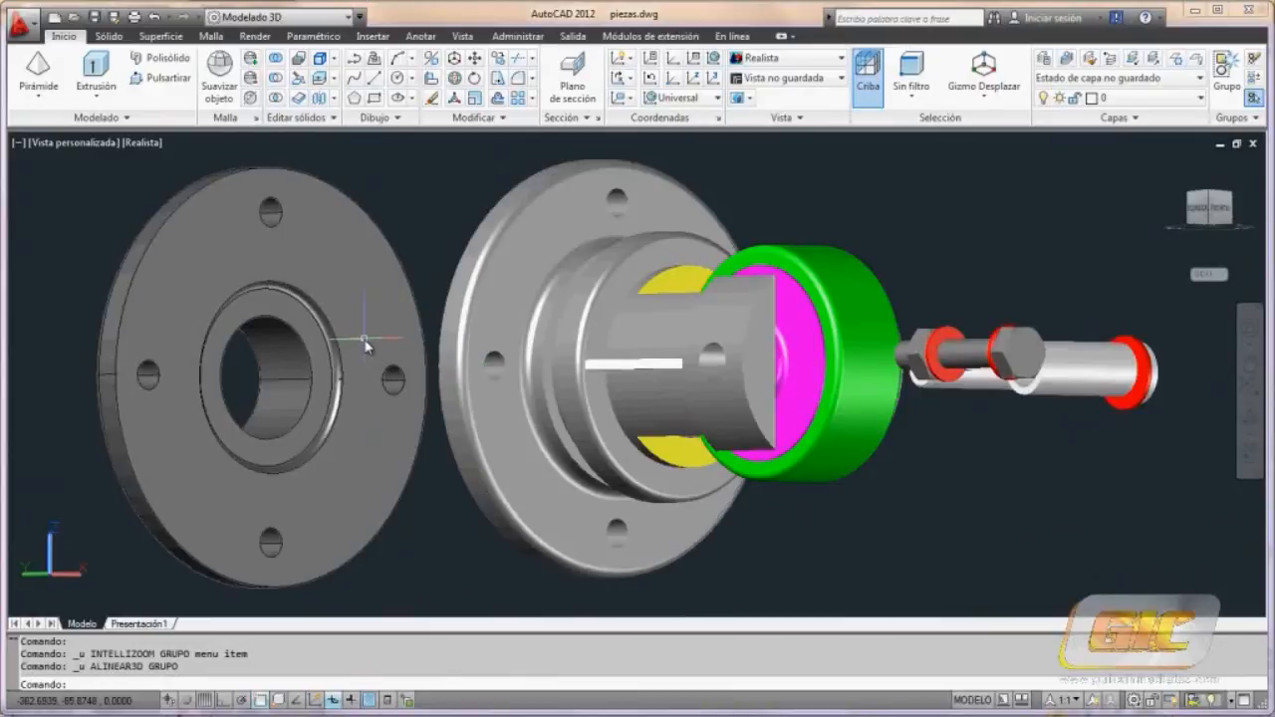
click(430, 80)
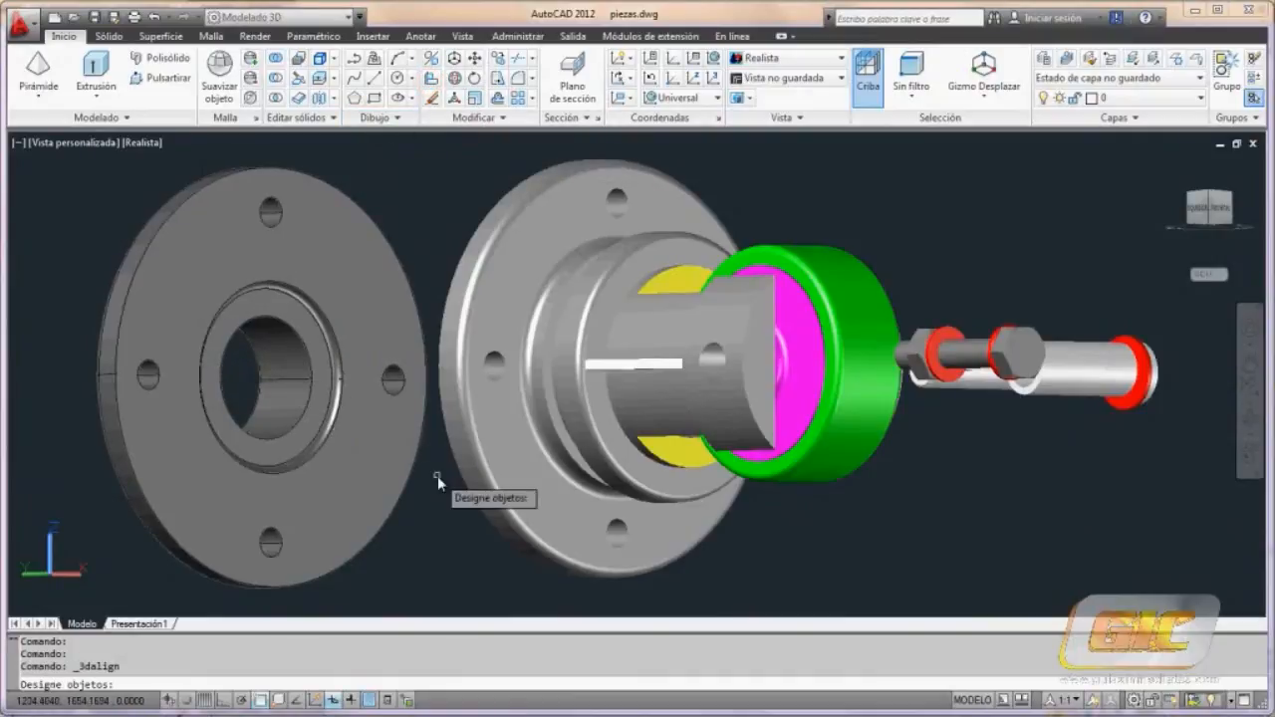
shift+middle_drag(418, 495, 339, 498)
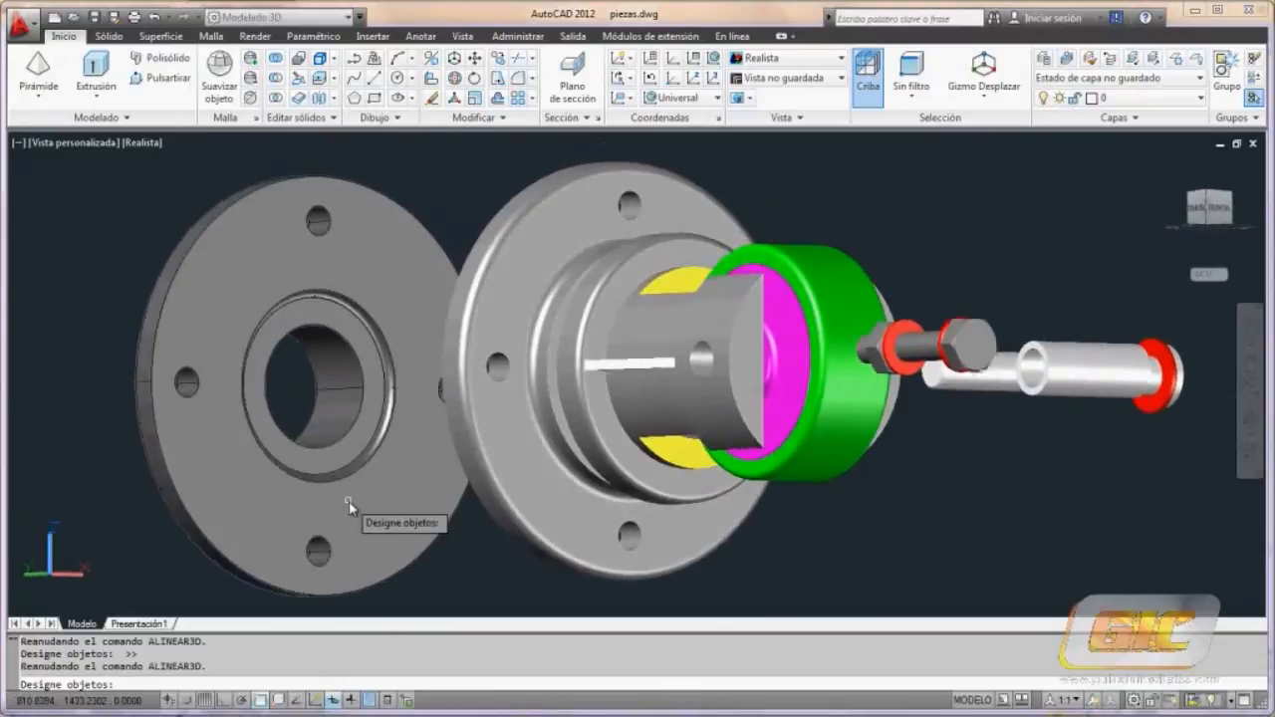
click(255, 308)
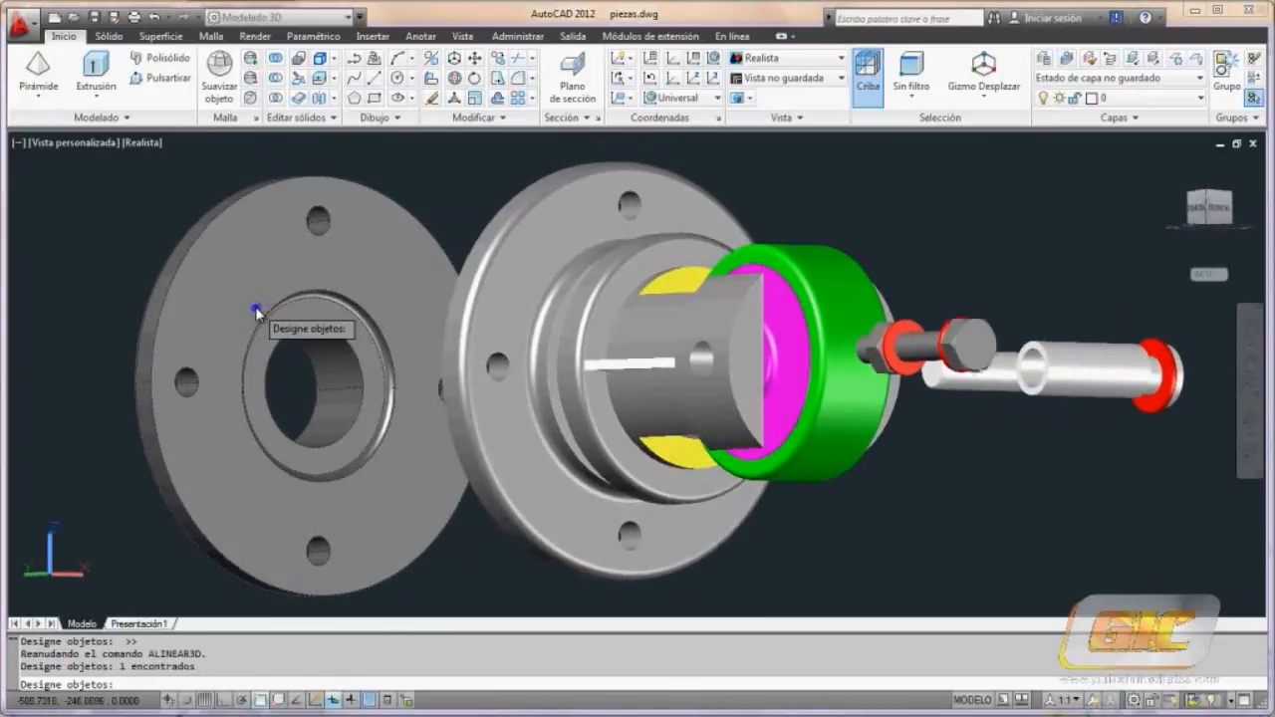
key(Return)
Step: Set the flange's base point at the top of its front outer edge and the second source point at the bottom
scroll(314, 290, up, 2)
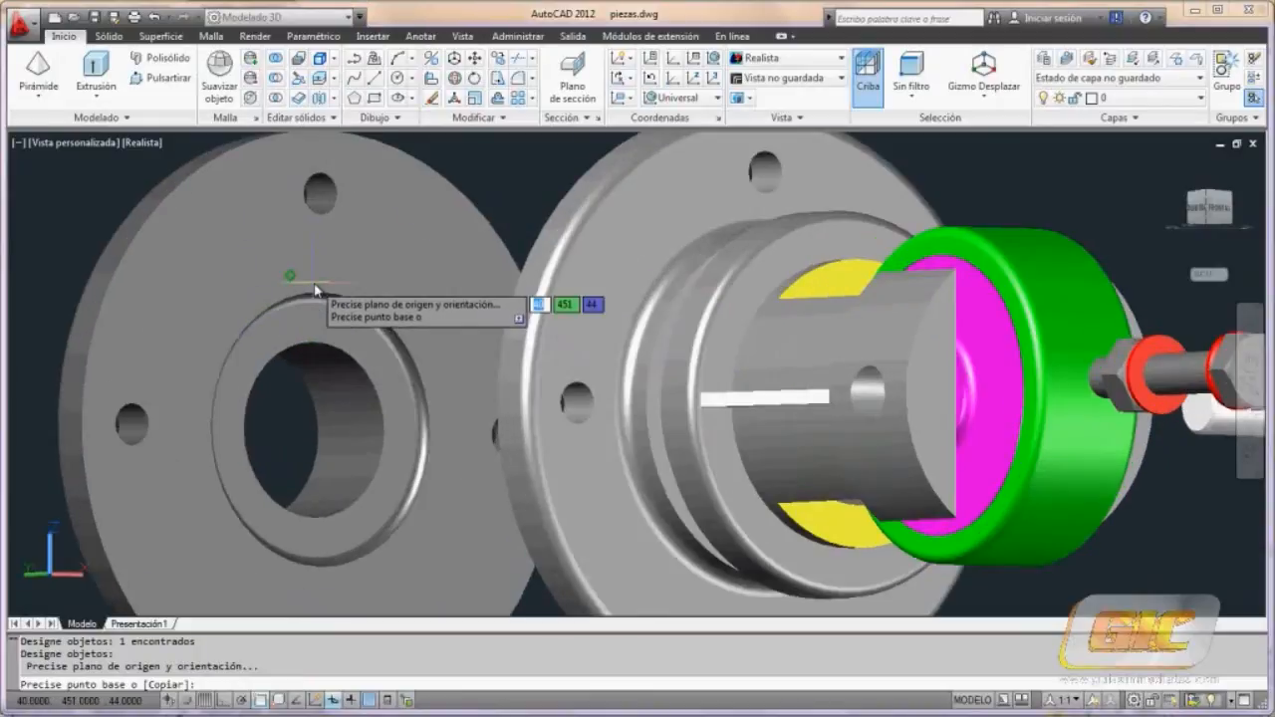
middle_drag(325, 242, 334, 288)
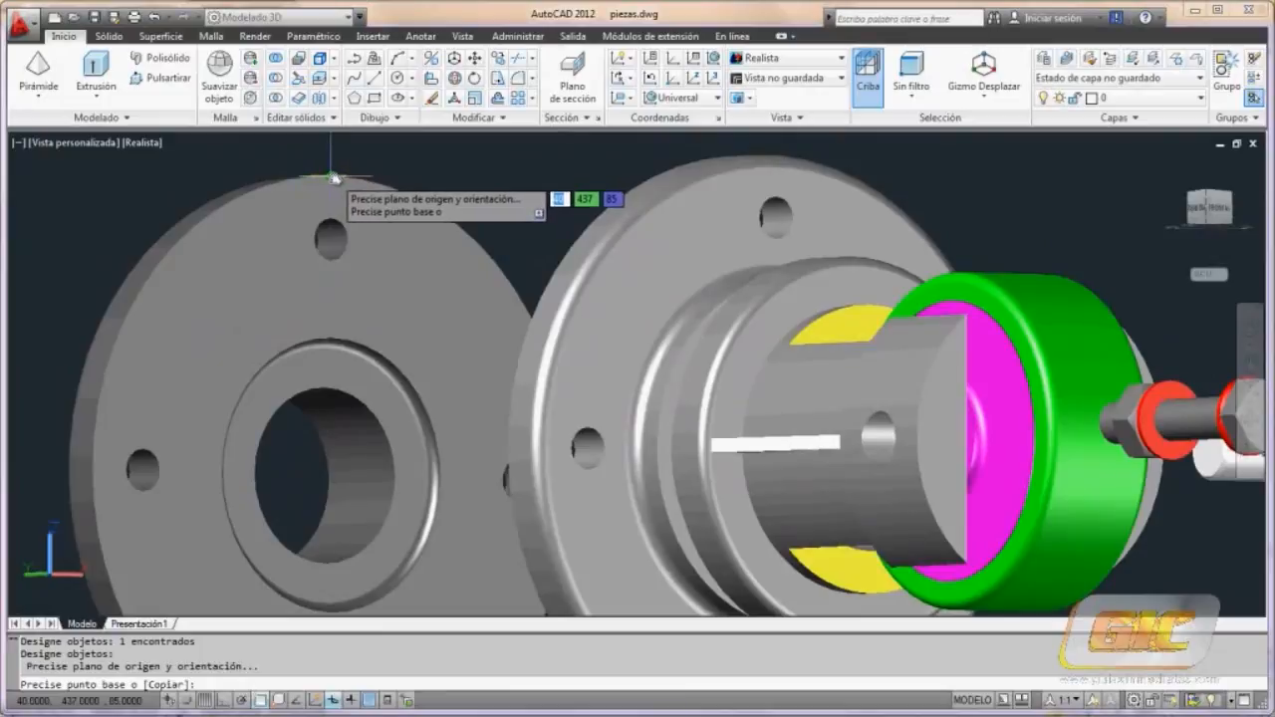
click(335, 177)
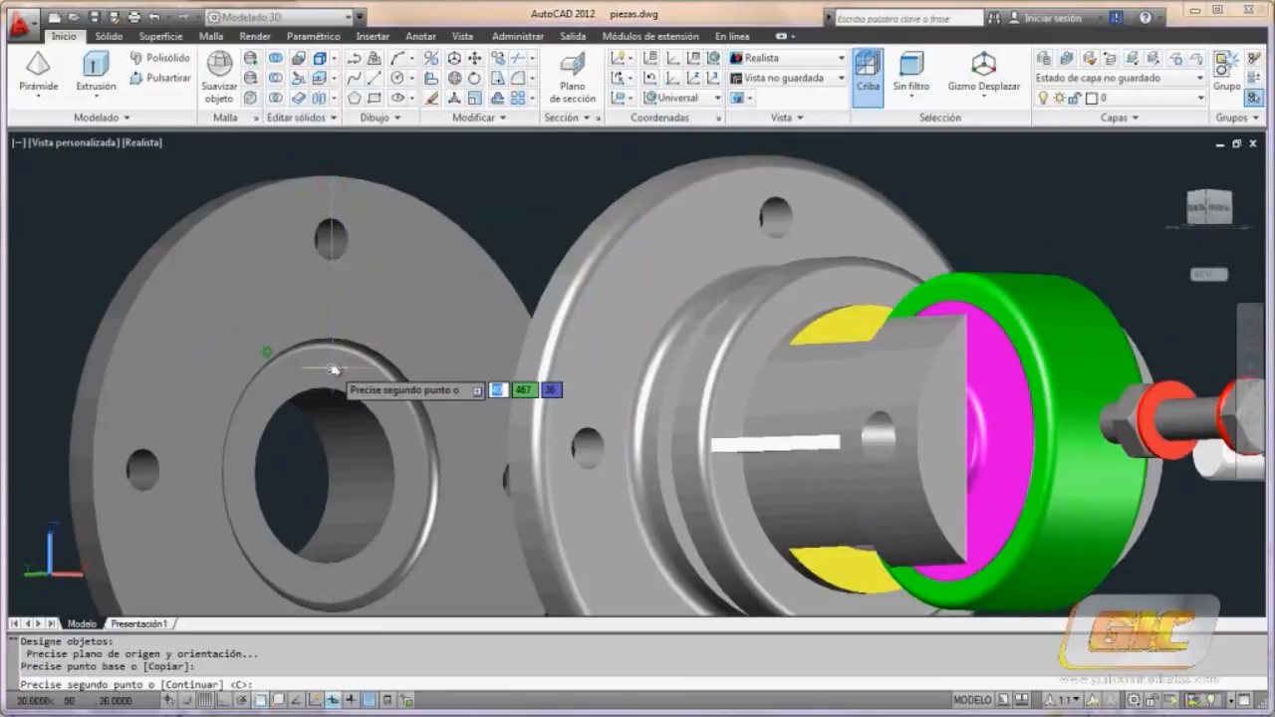
scroll(331, 501, down, 2)
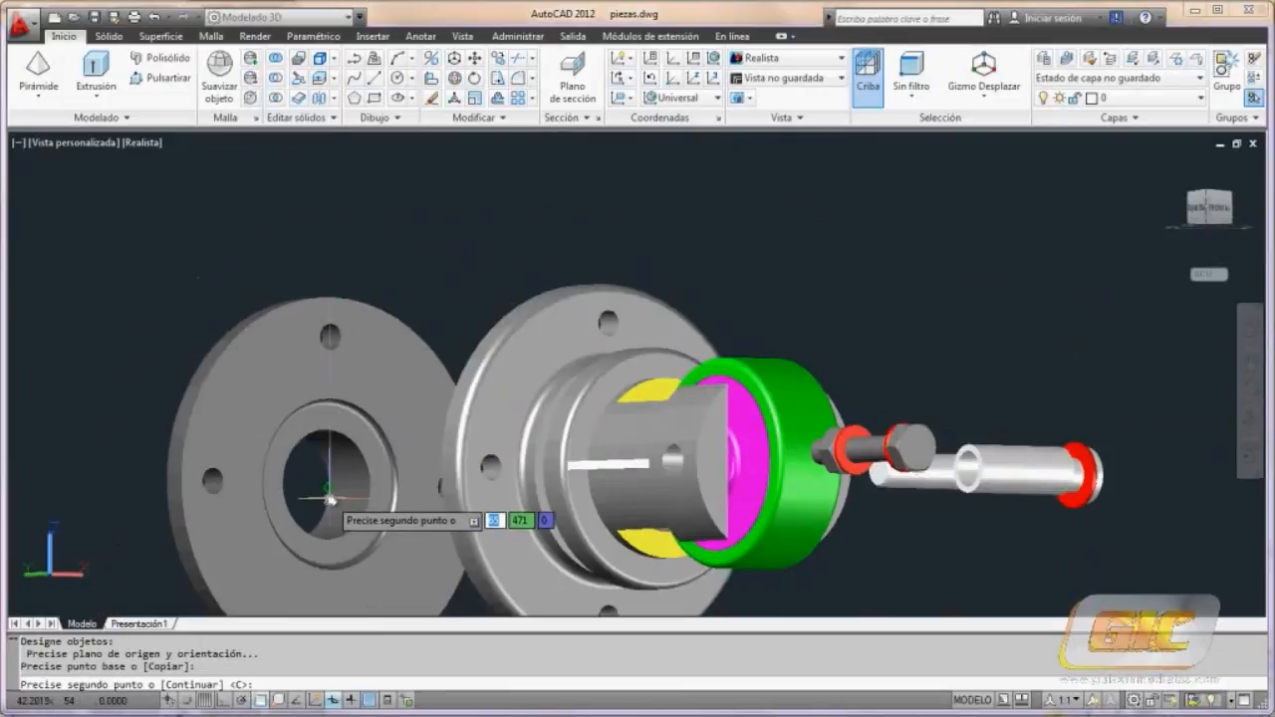
middle_drag(331, 498, 320, 339)
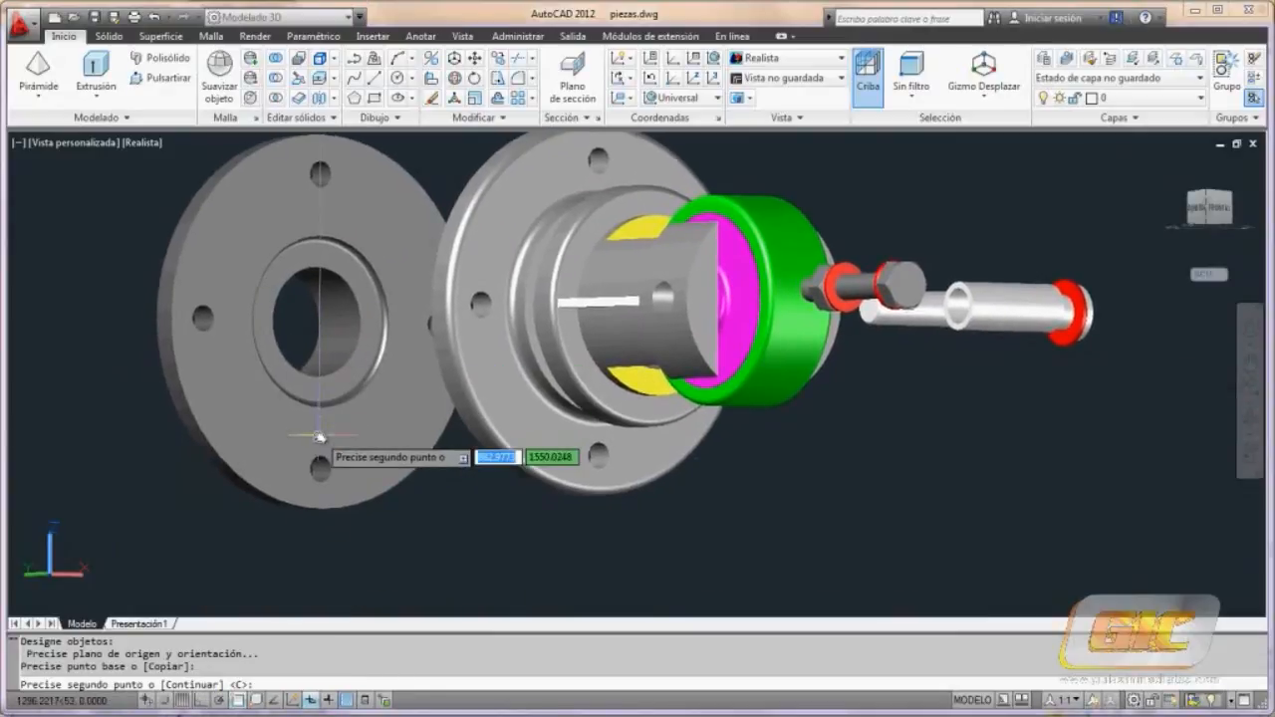
scroll(304, 439, up, 2)
scroll(314, 453, up, 2)
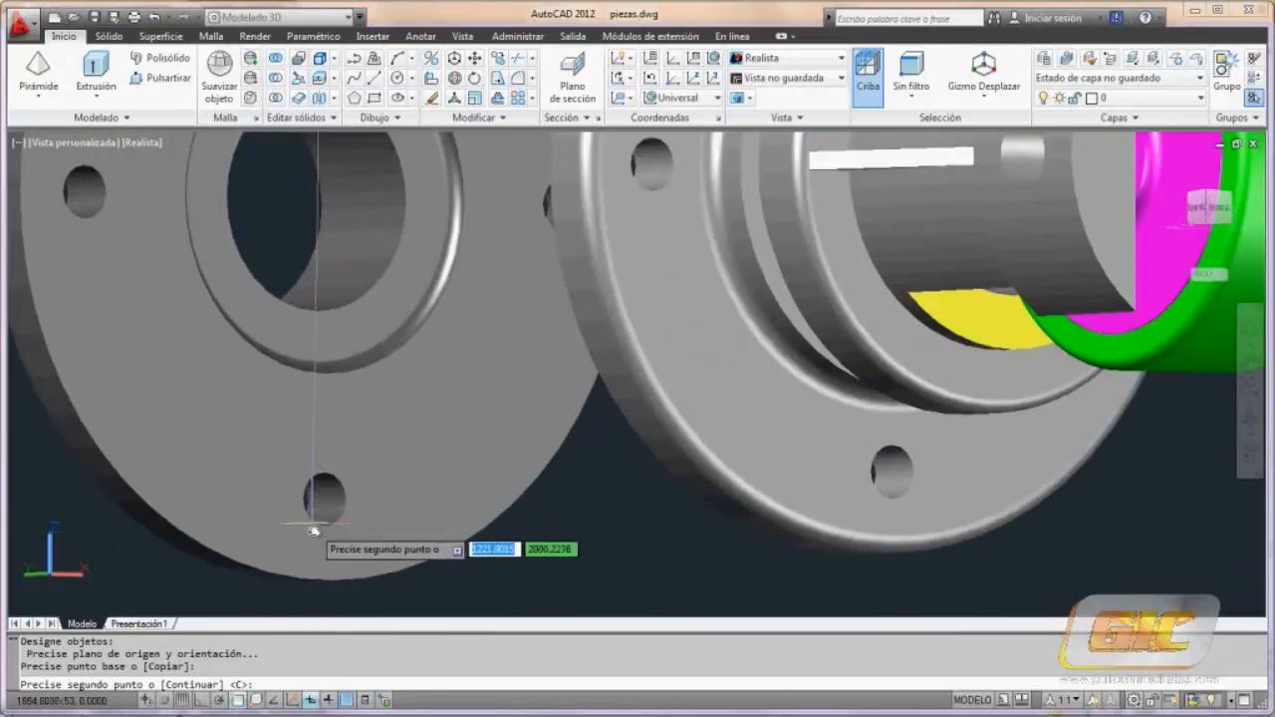
click(328, 585)
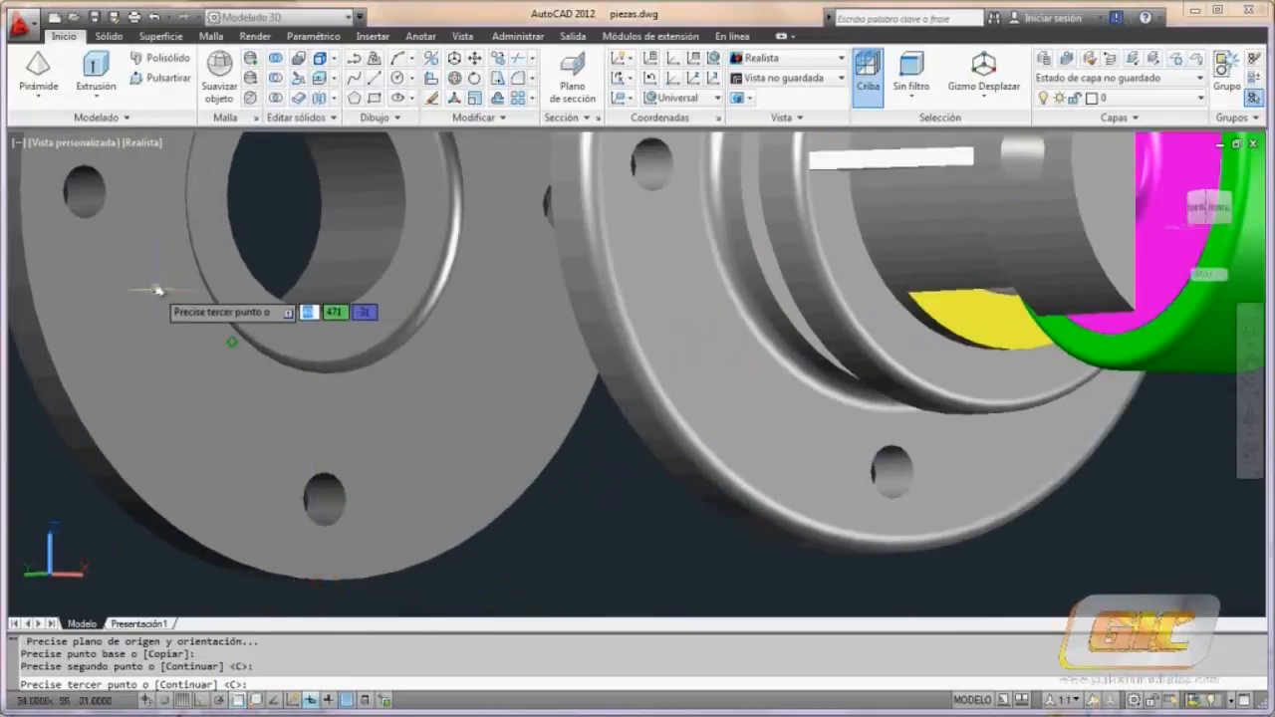
Step: Set the flange's third source point on its front outer edge, beside the left bolt hole
middle_drag(164, 290, 254, 376)
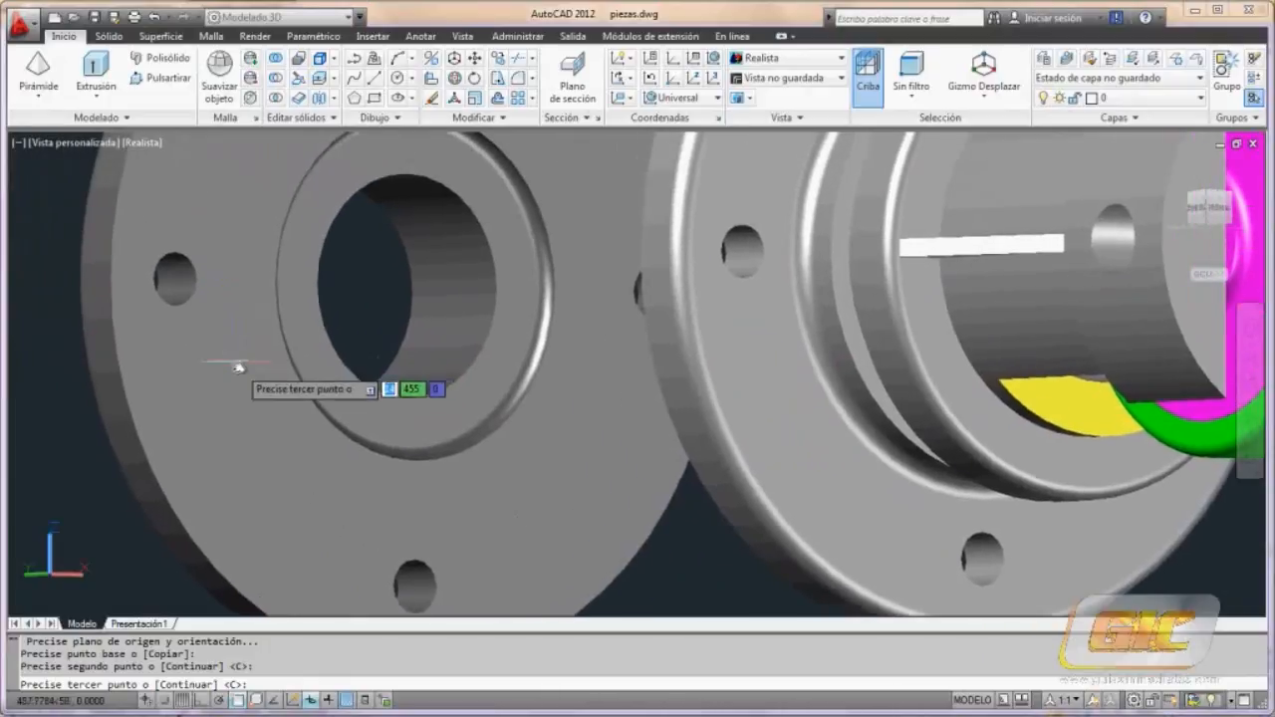
click(113, 283)
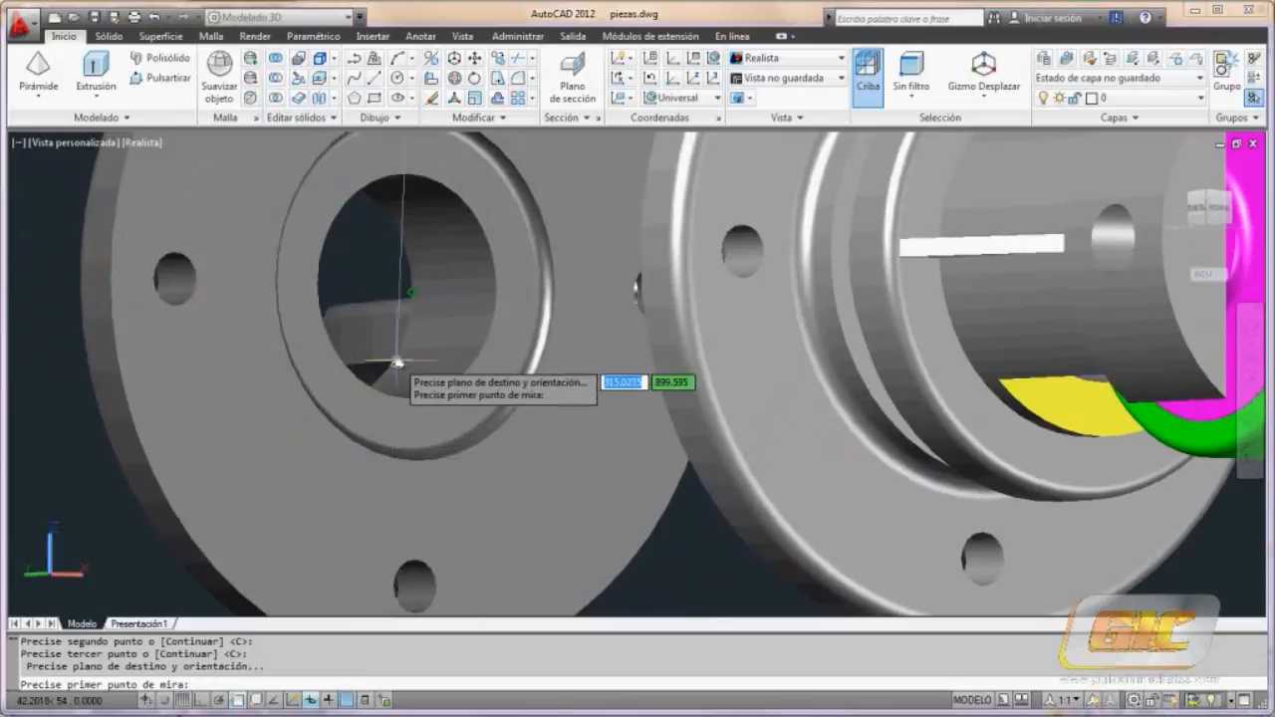
scroll(397, 362, down, 2)
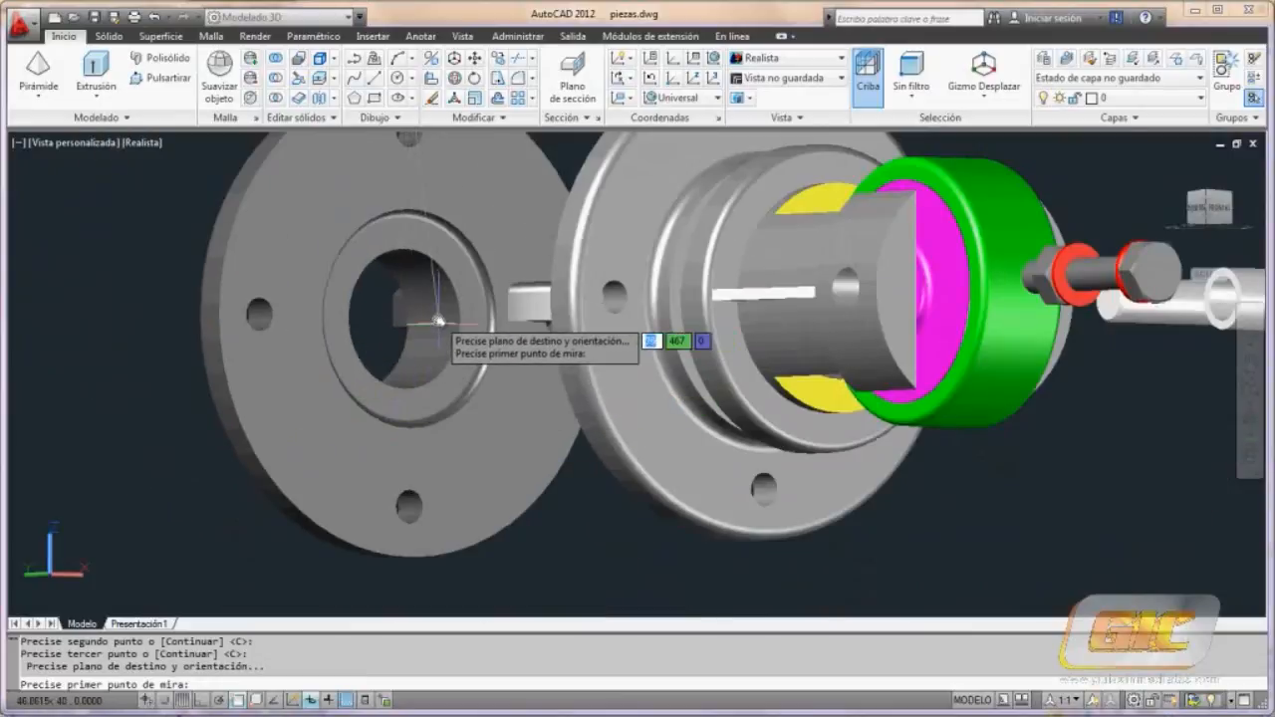
Step: Set the first destination point at the top of the light gray assembly flange's outer edge, on its ball-bearing side
shift+middle_drag(454, 356, 718, 367)
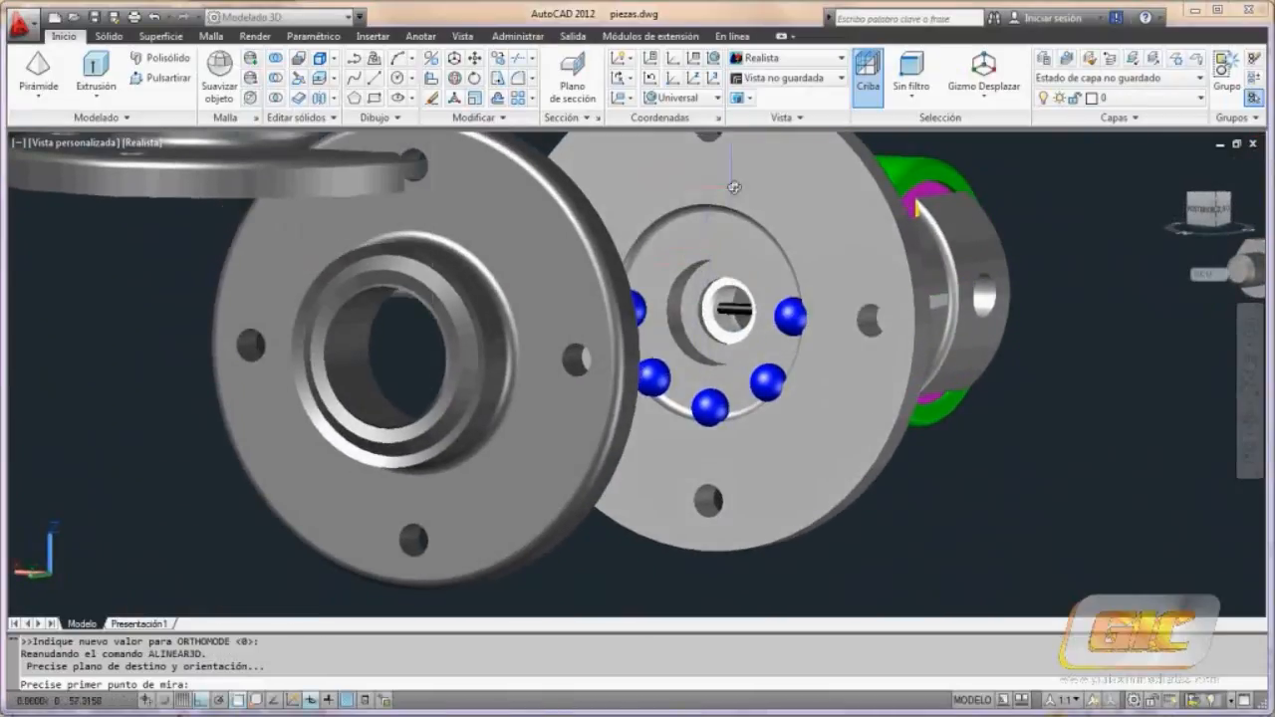
middle_drag(717, 255, 703, 389)
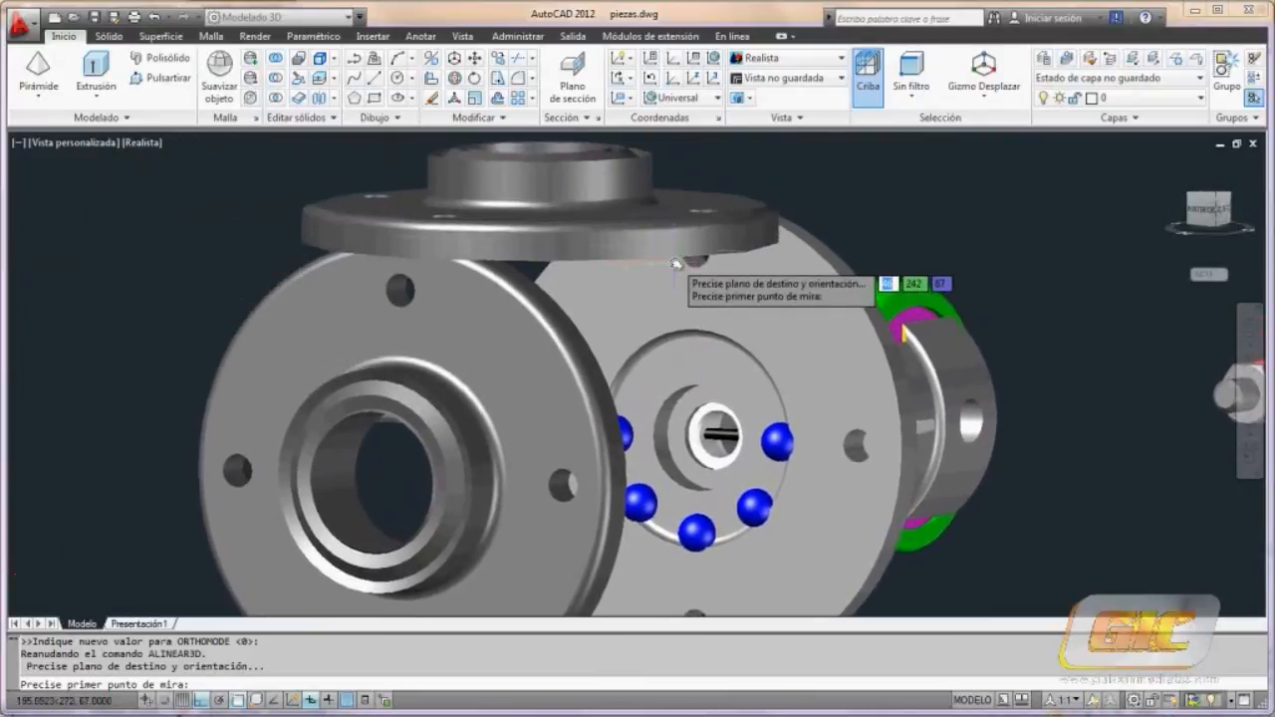
scroll(676, 263, up, 5)
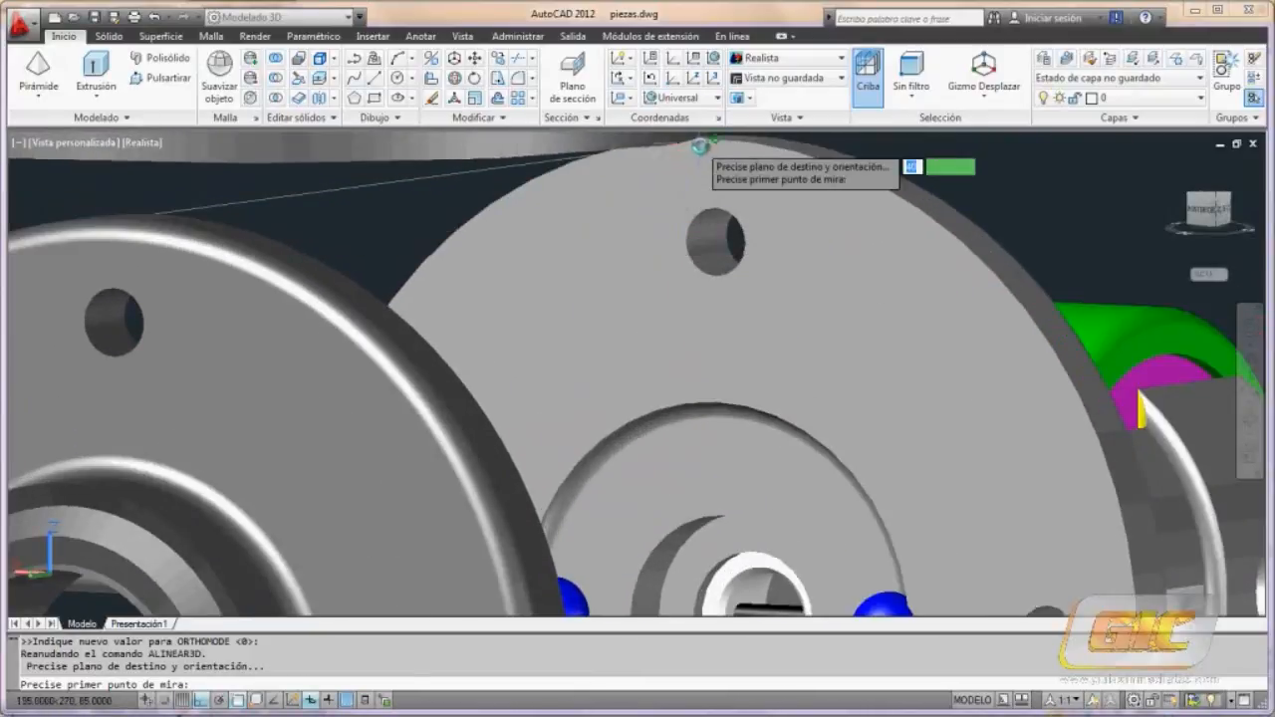
click(717, 136)
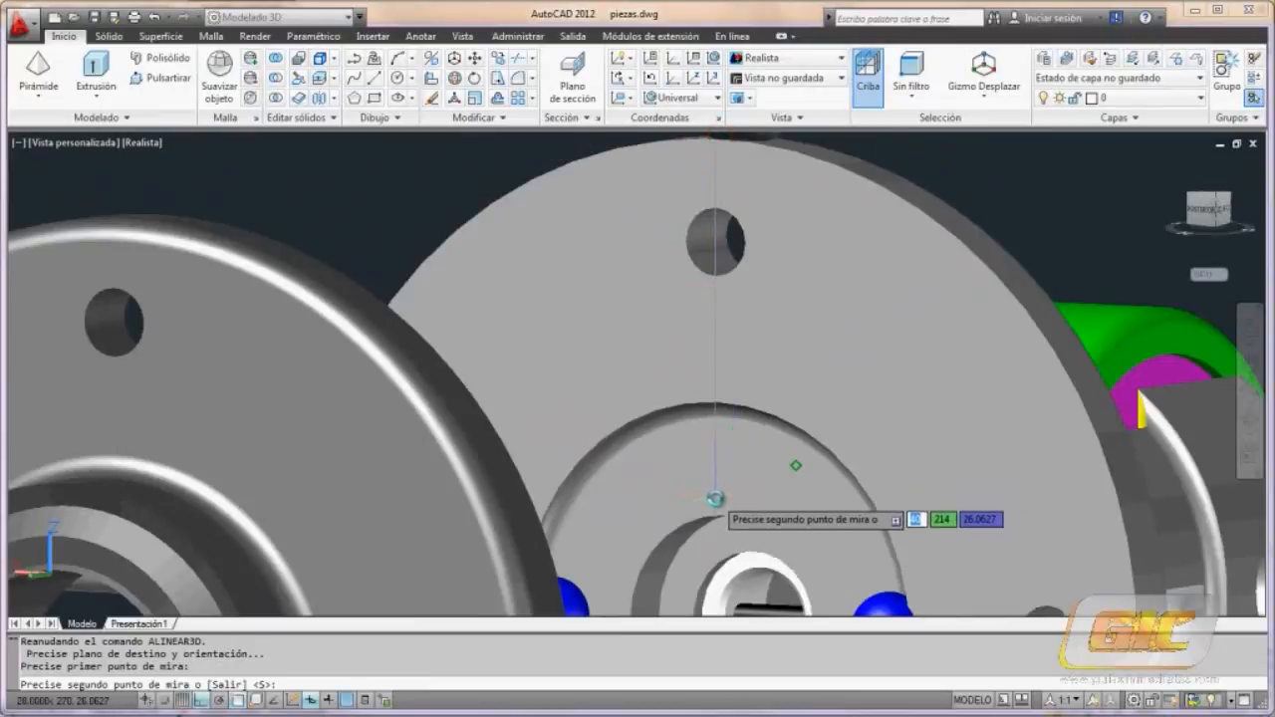
Step: Set the second destination point at the bottom of the light gray flange's outer edge, directly below the lower bolt hole
middle_drag(708, 434, 693, 127)
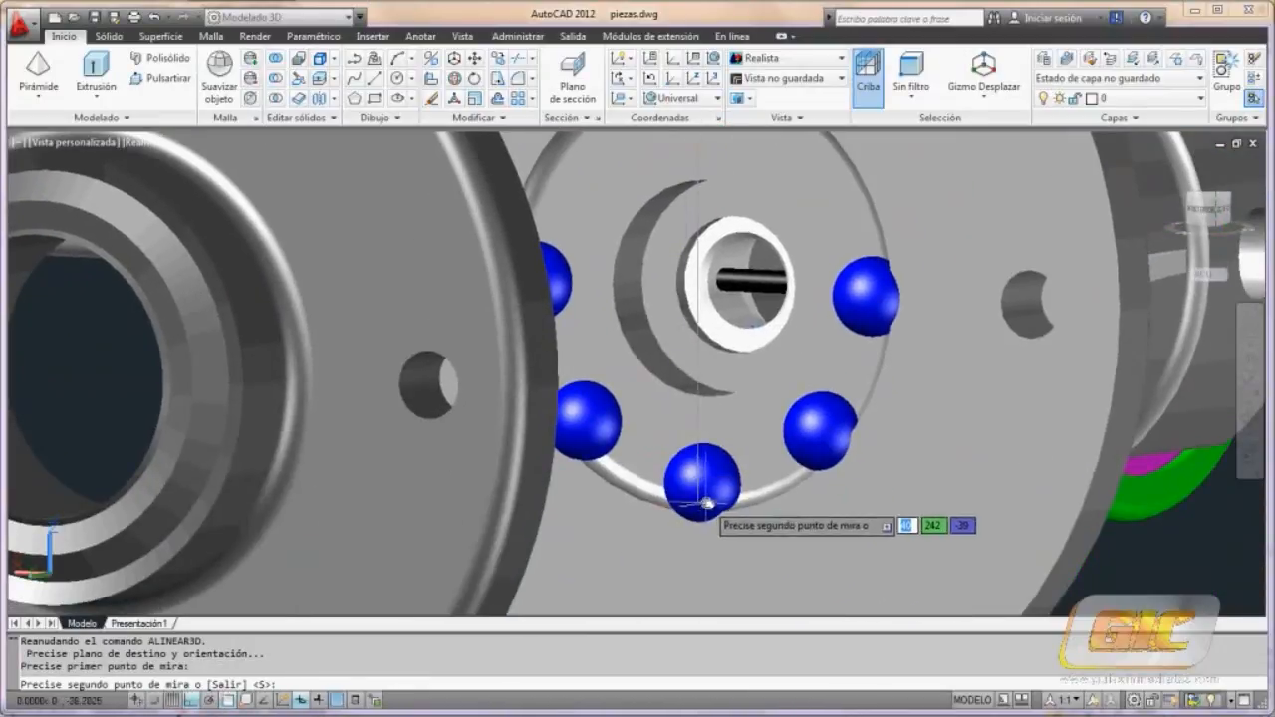
middle_drag(705, 486, 674, 236)
scroll(674, 349, up, 2)
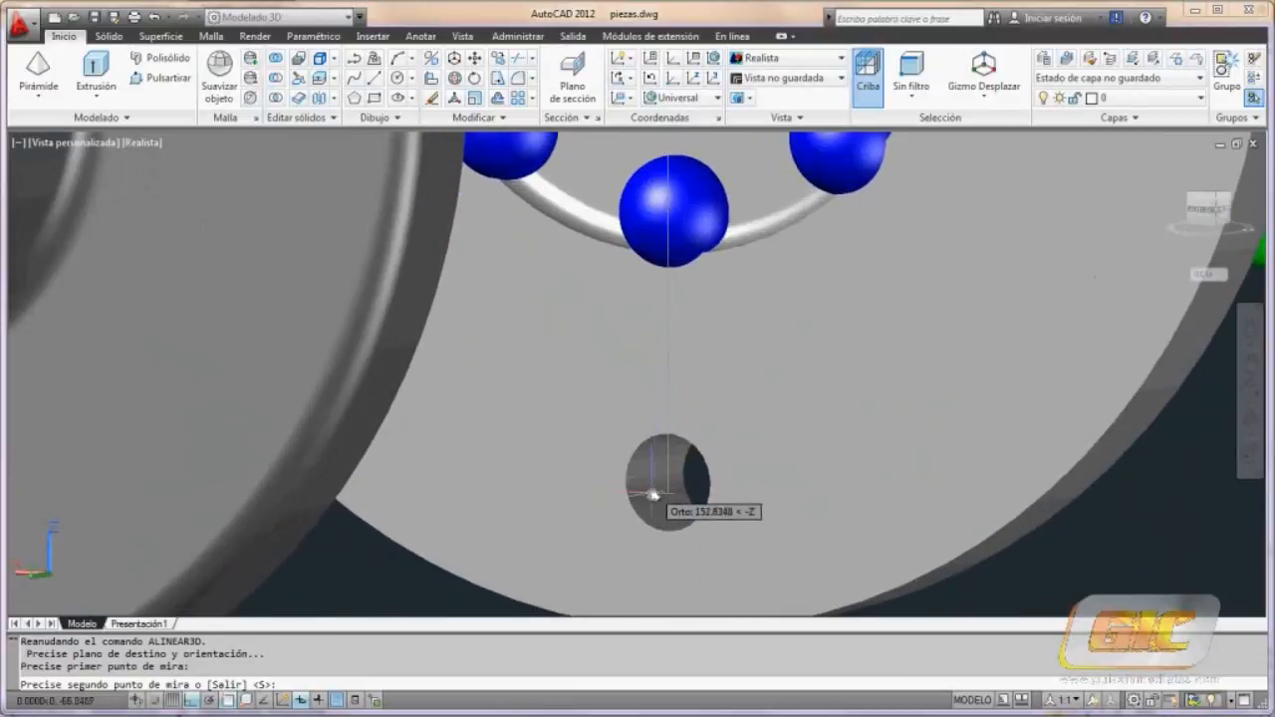
middle_drag(664, 480, 663, 280)
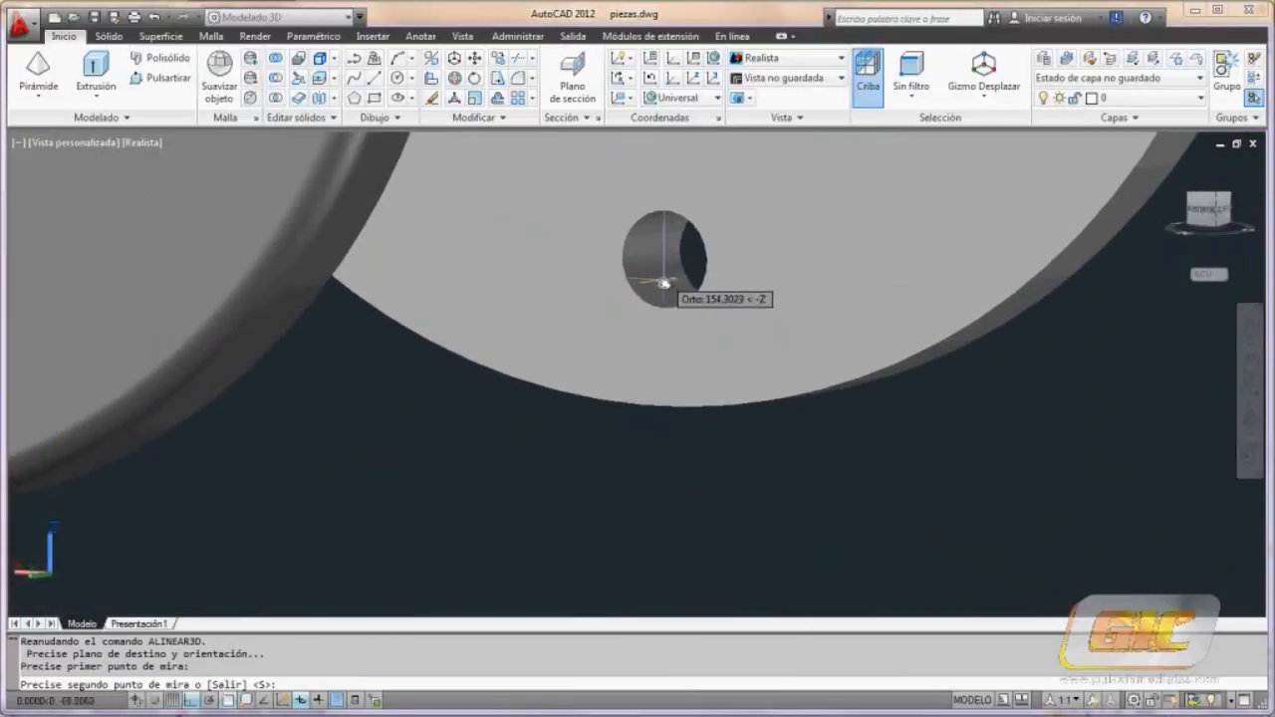
click(666, 409)
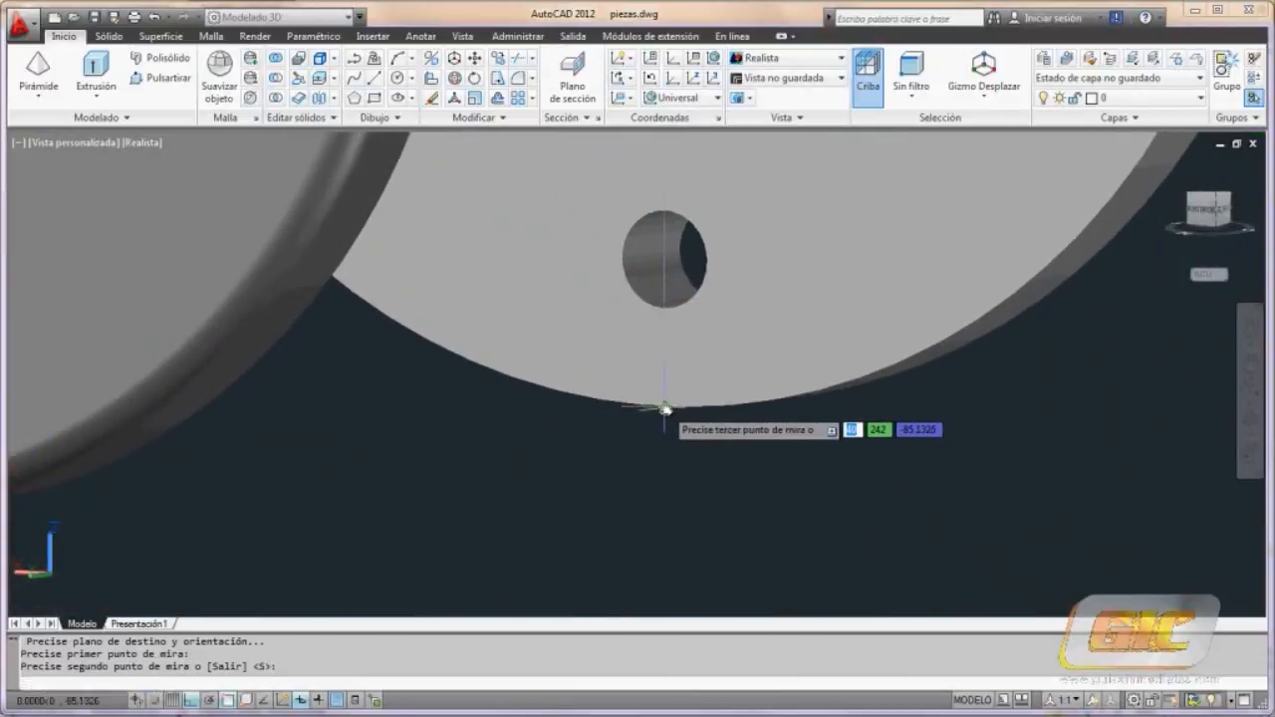
Step: Set the third destination point on the light gray flange's outer edge, beside the right bolt hole, to complete the flange alignment
middle_drag(907, 278, 728, 543)
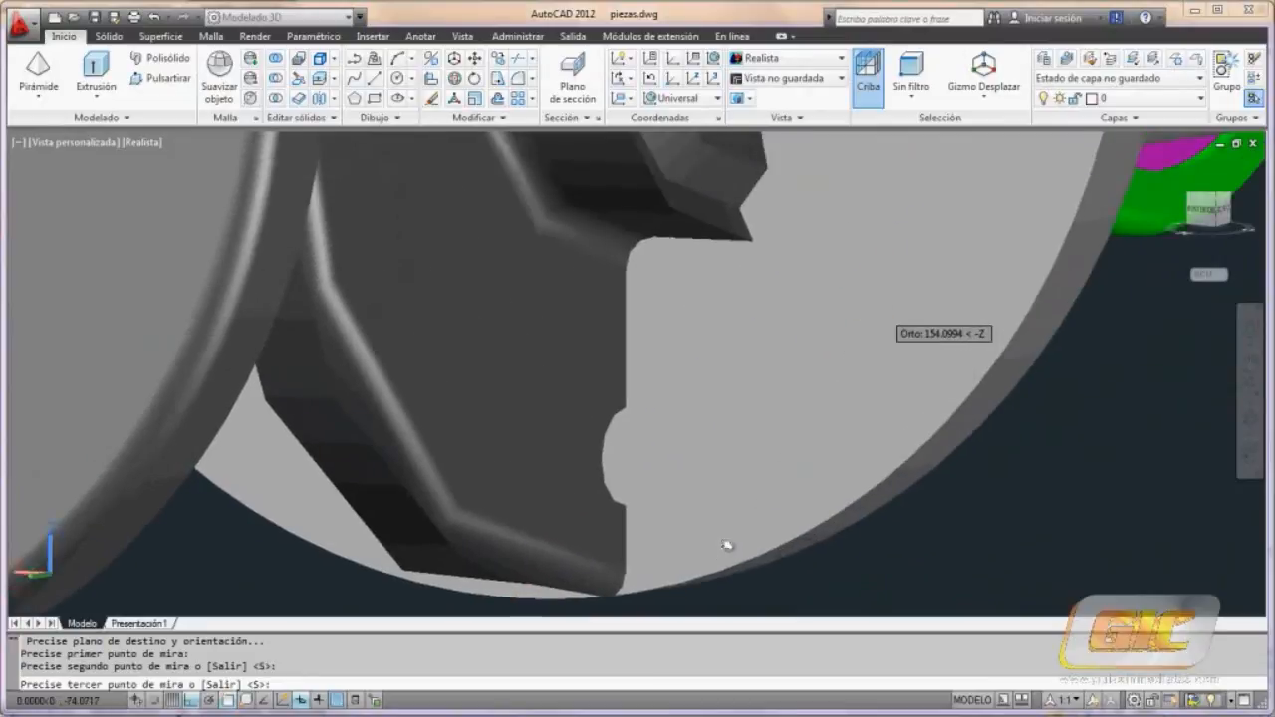
middle_drag(879, 283, 778, 573)
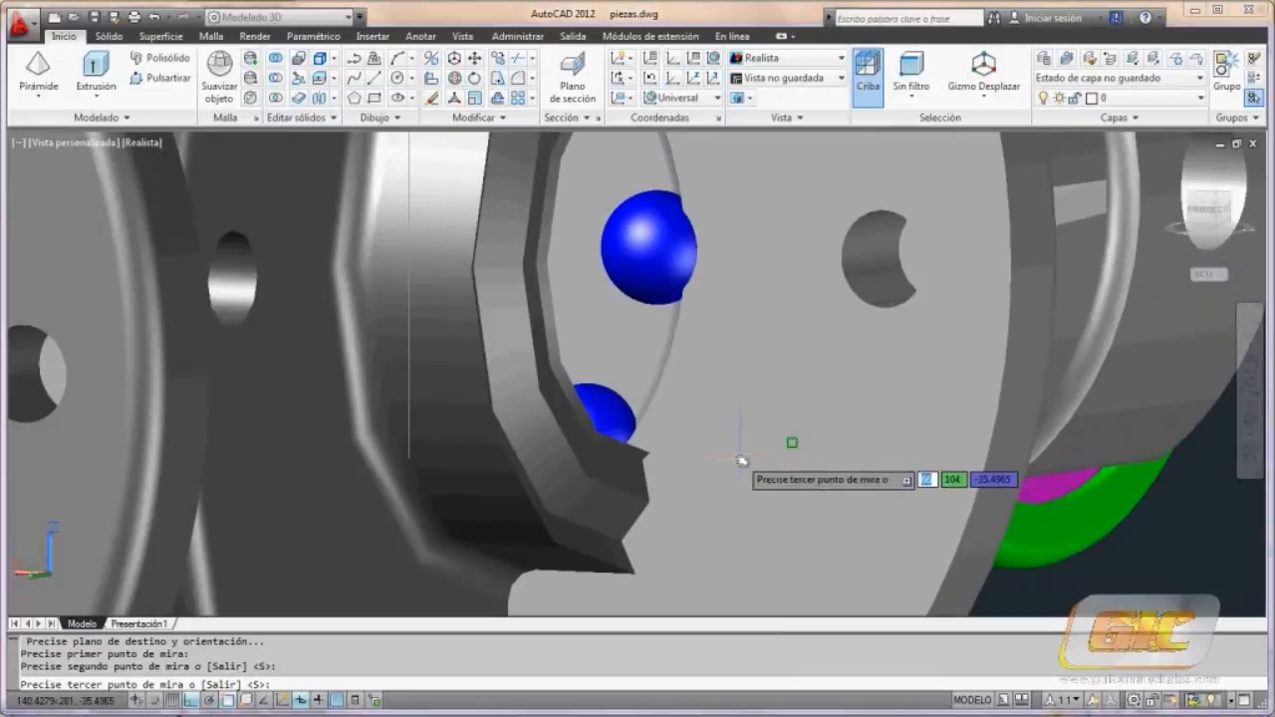
shift+middle_drag(749, 456, 916, 327)
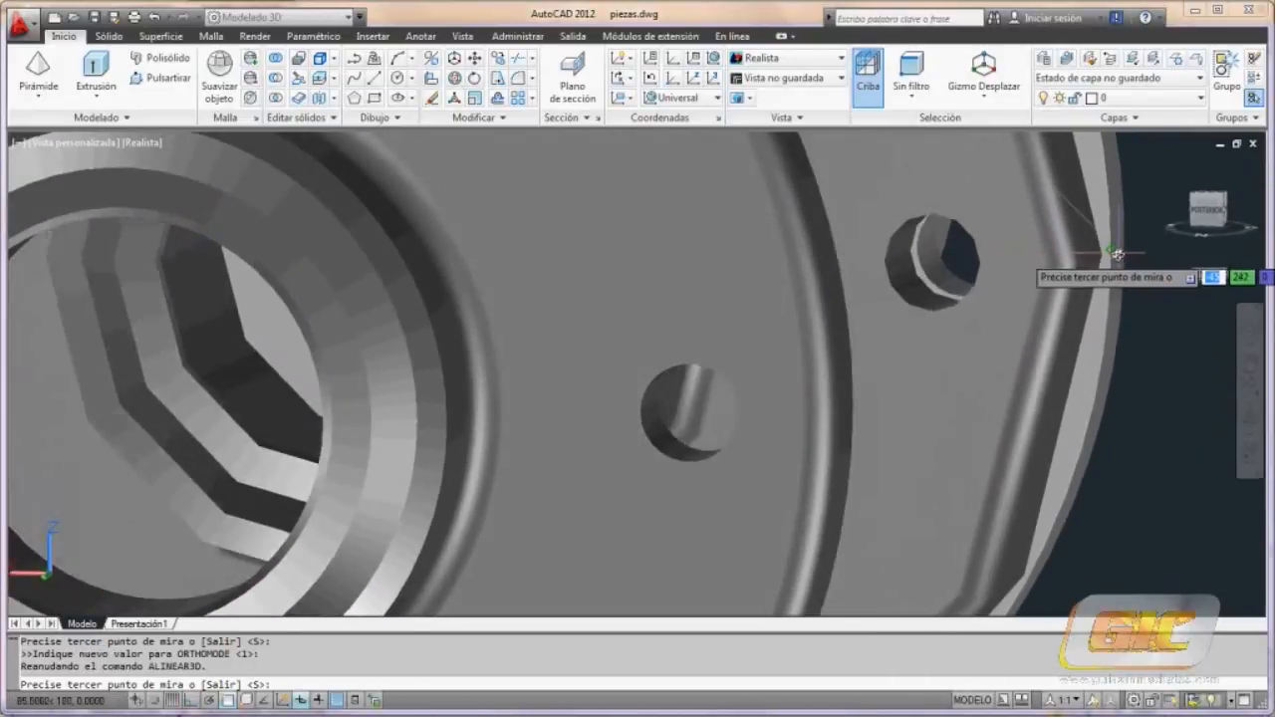
click(1112, 251)
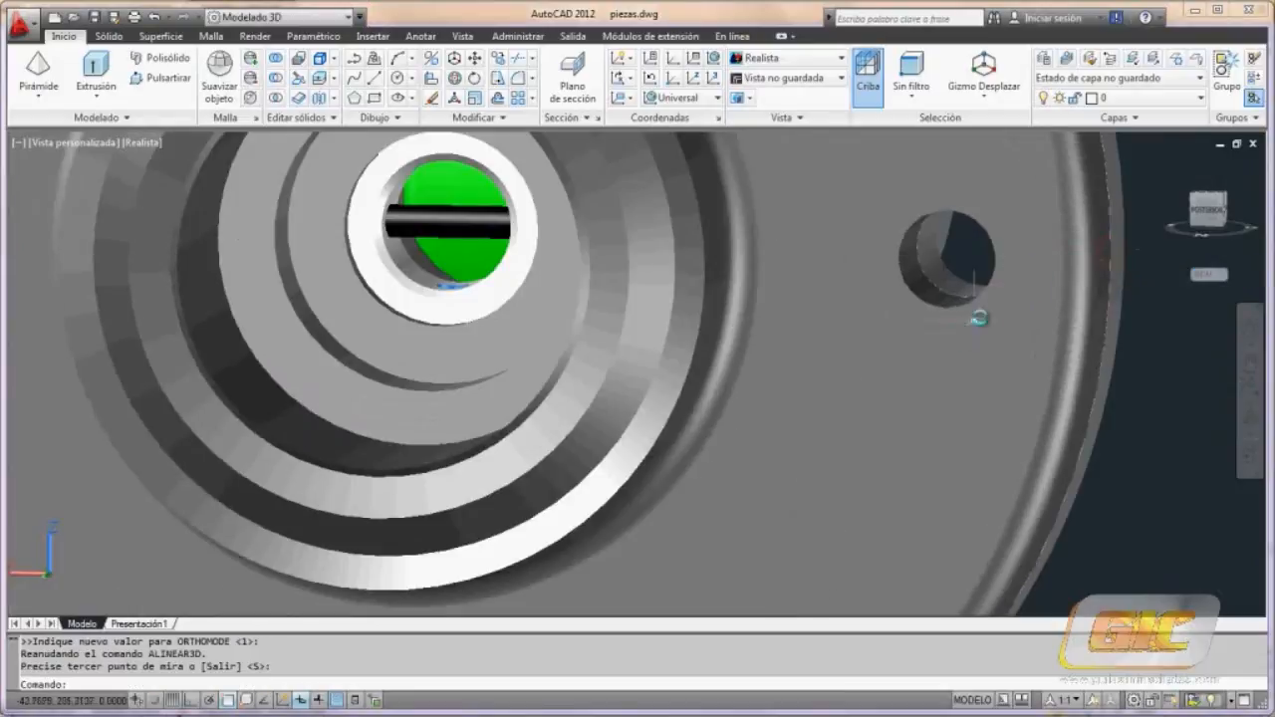
scroll(853, 399, down, 5)
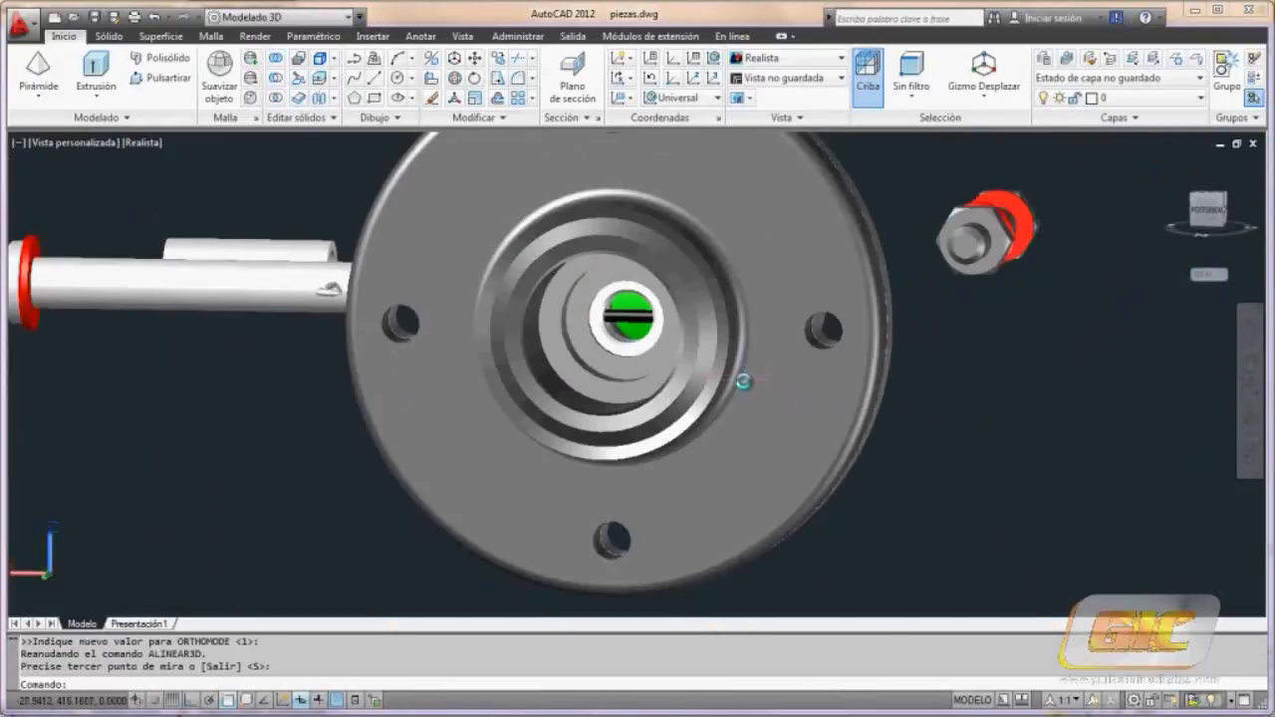
shift+middle_drag(743, 381, 551, 422)
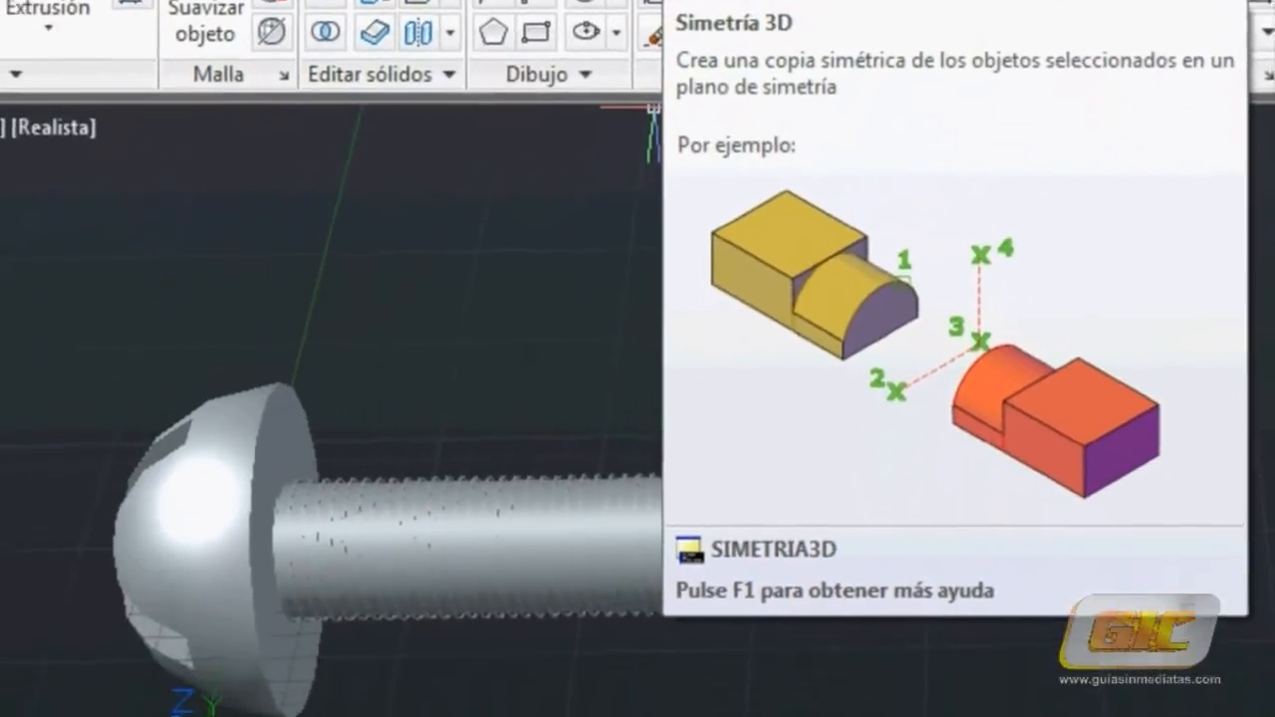
Step: Mirror the bolt's head and threaded shank with 3D Mirror across a YZ plane beyond the threaded end, keeping the originals
click(657, 3)
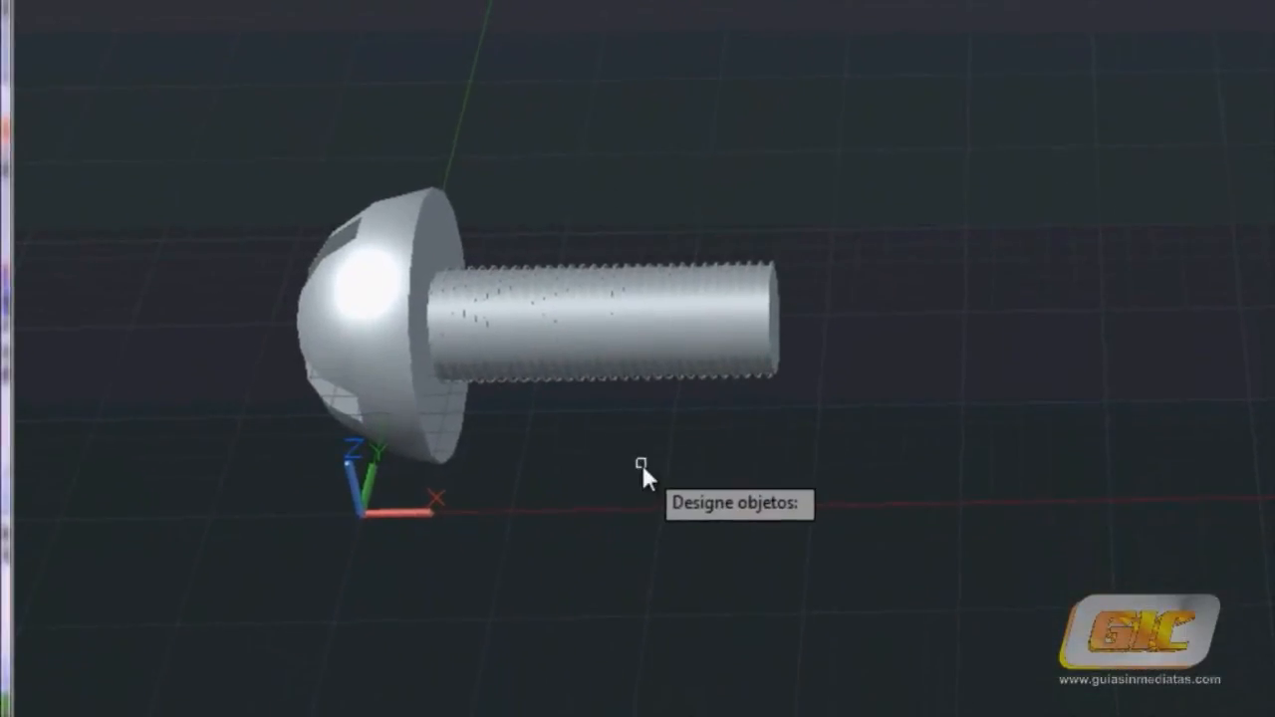
click(640, 461)
click(402, 263)
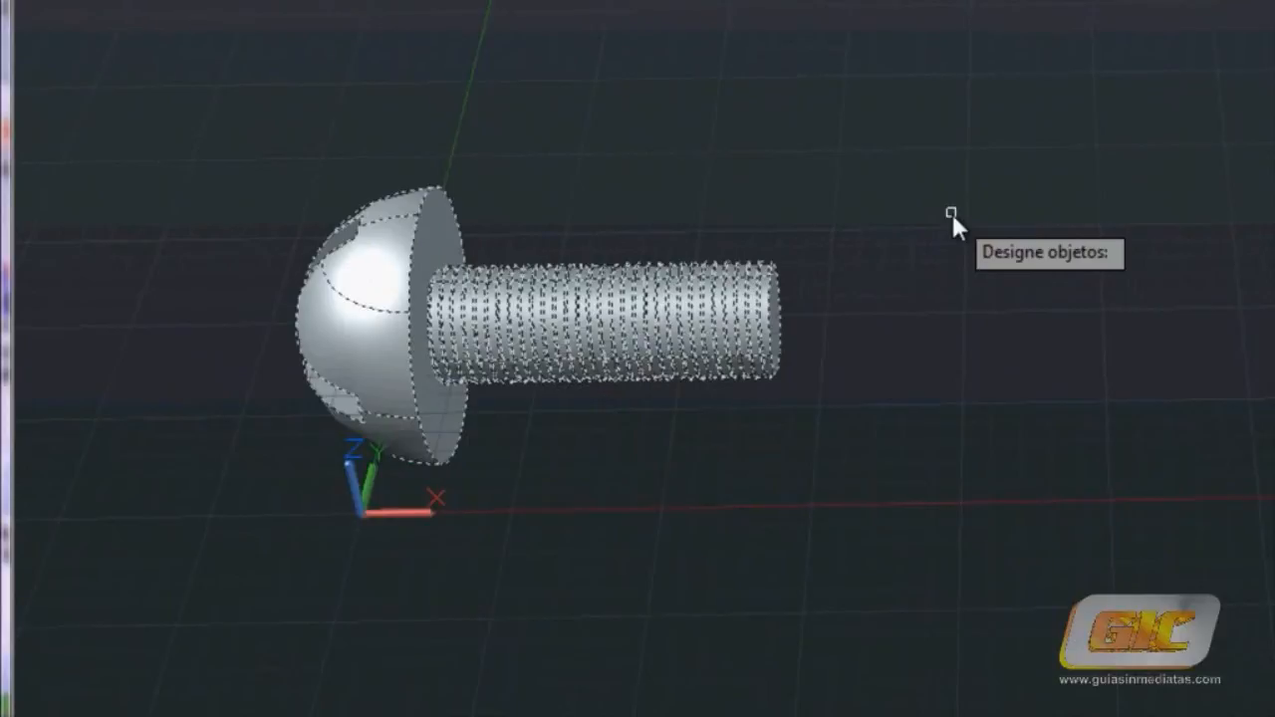
key(Return)
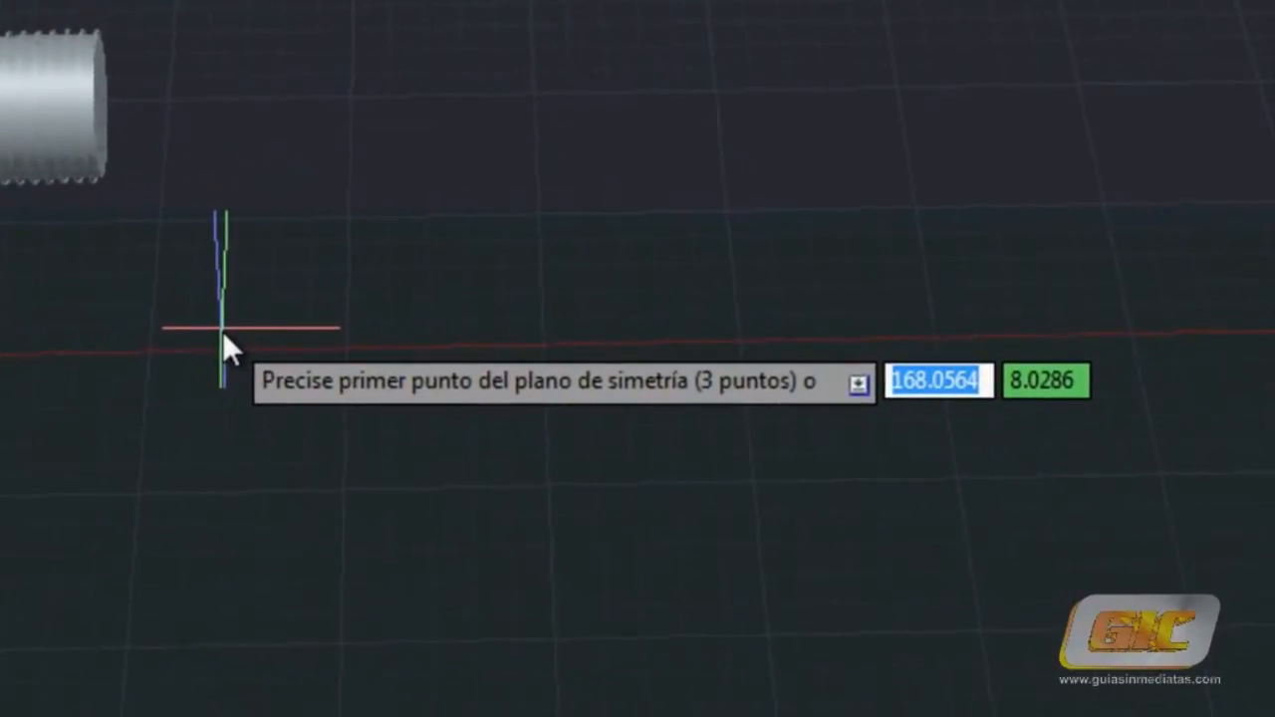
text(YZ)
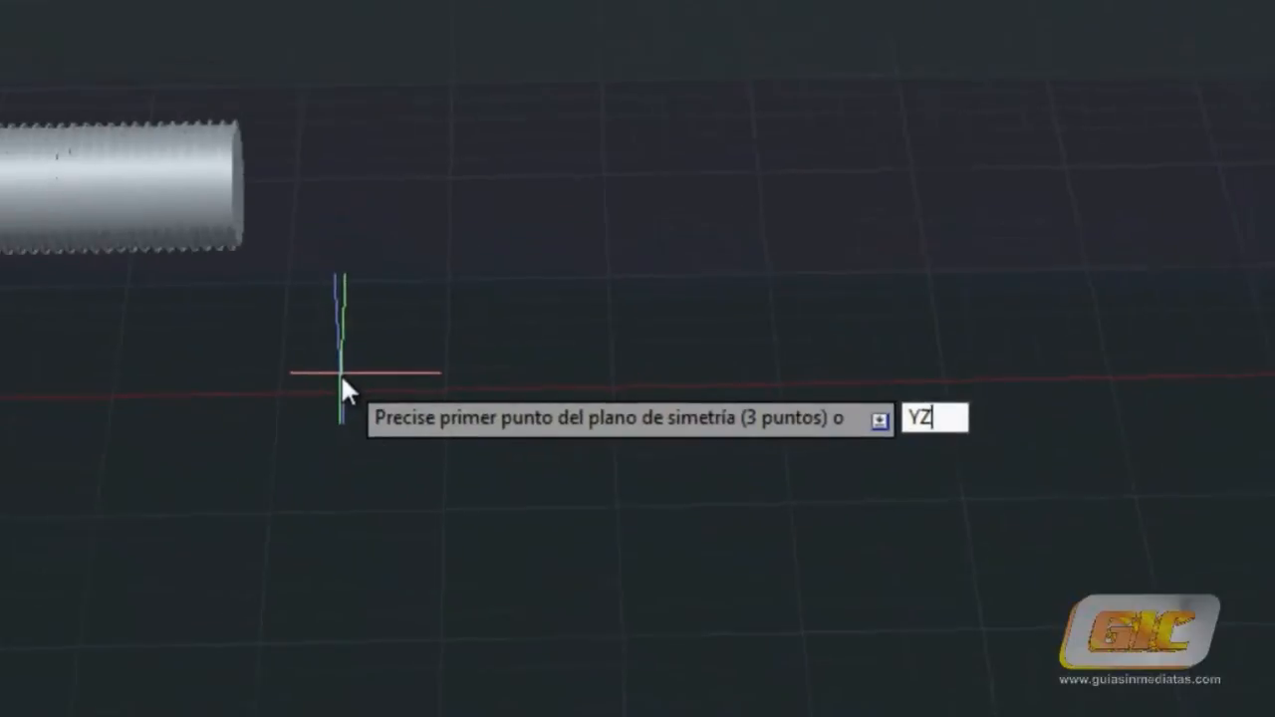
key(Return)
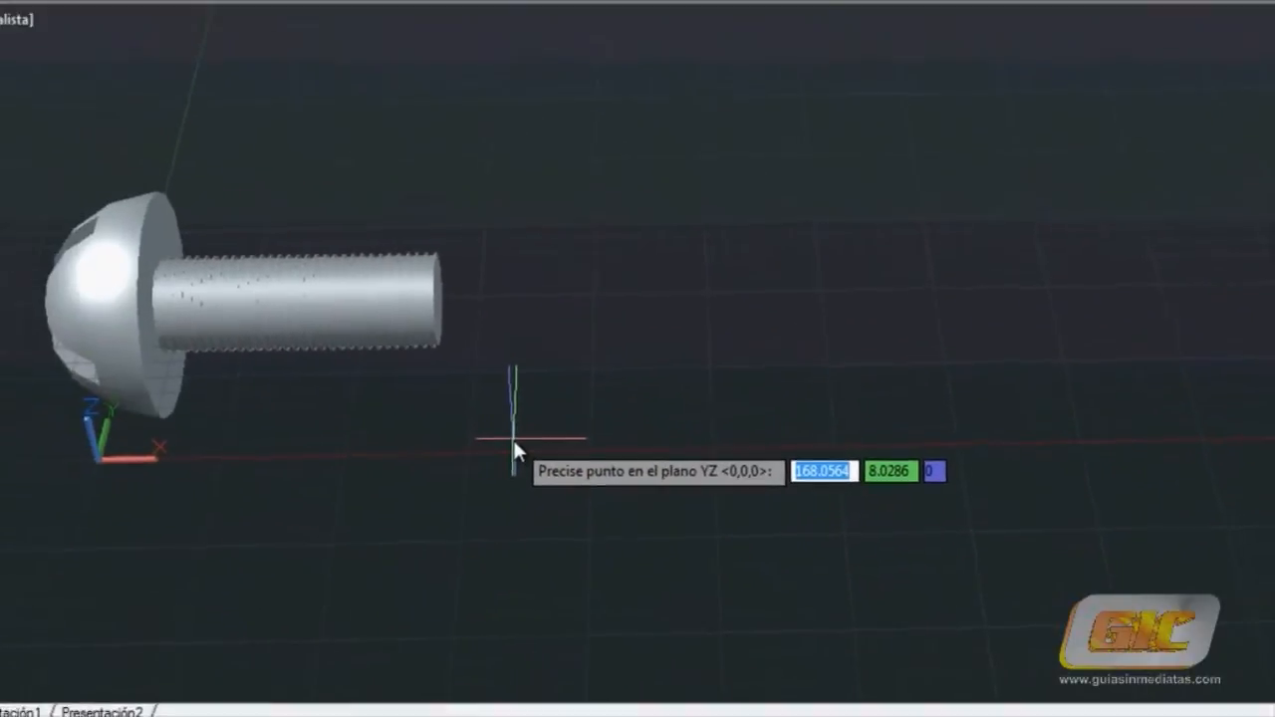
click(608, 388)
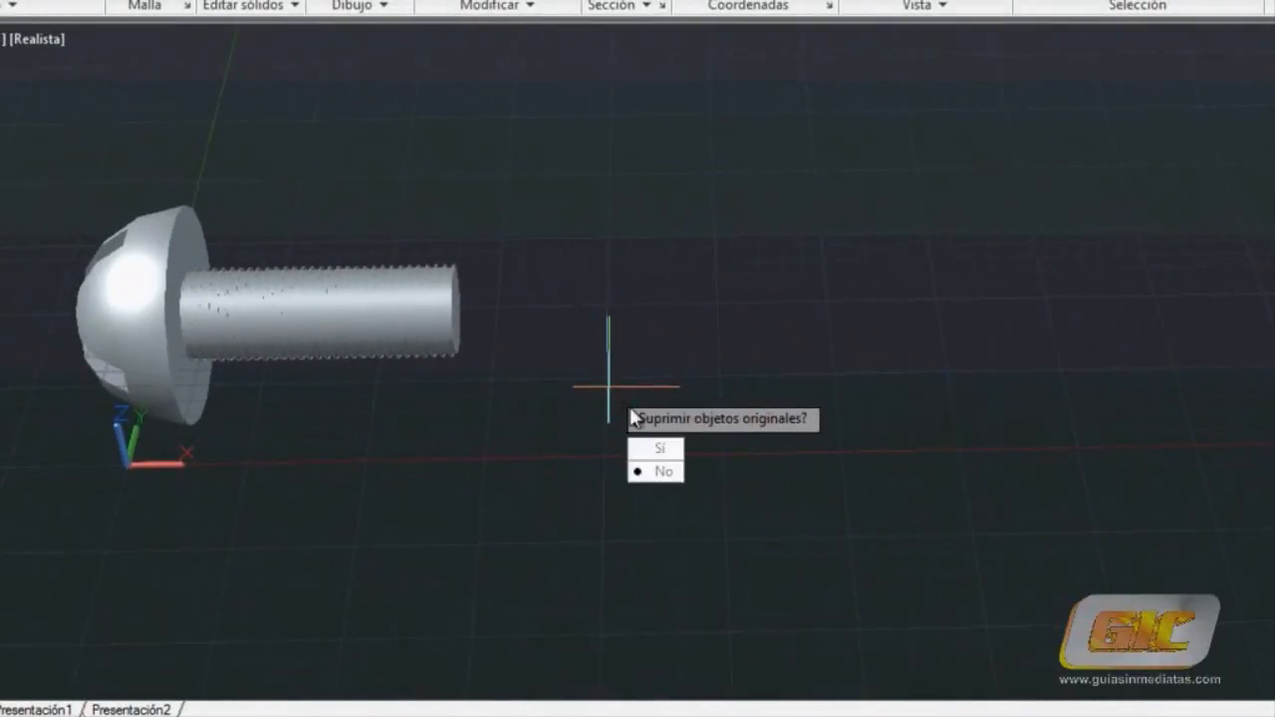
click(678, 472)
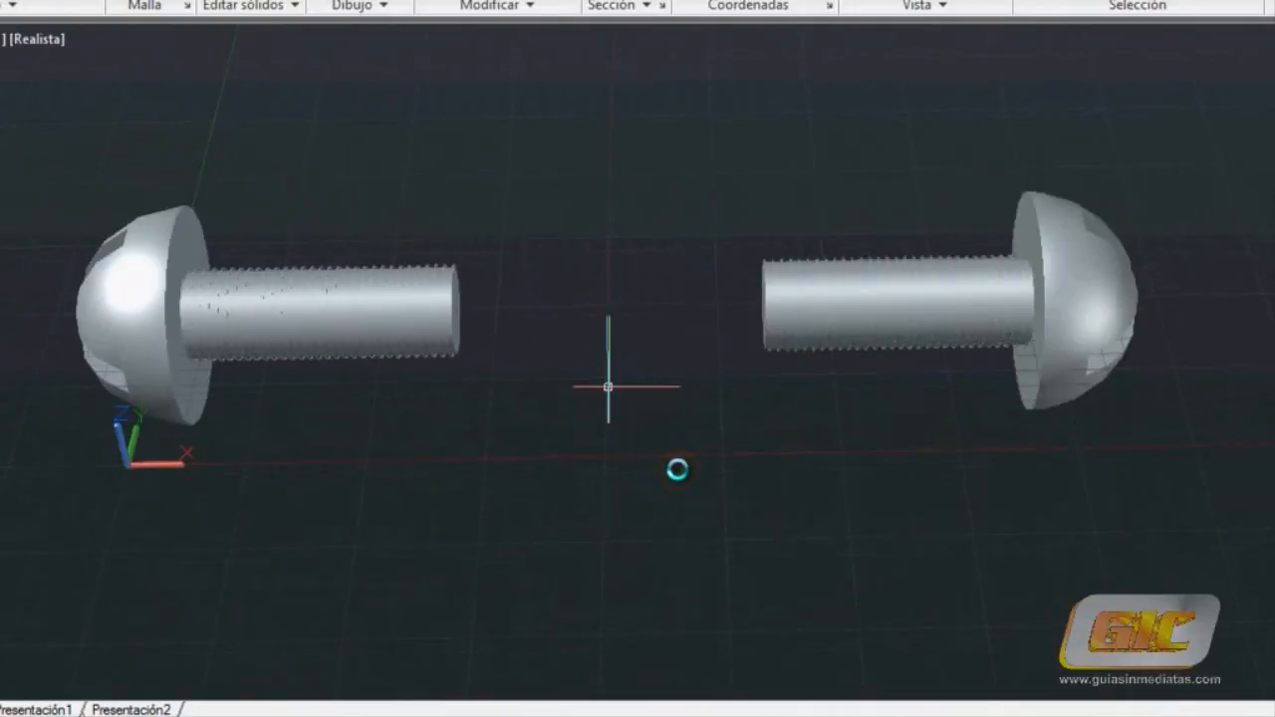